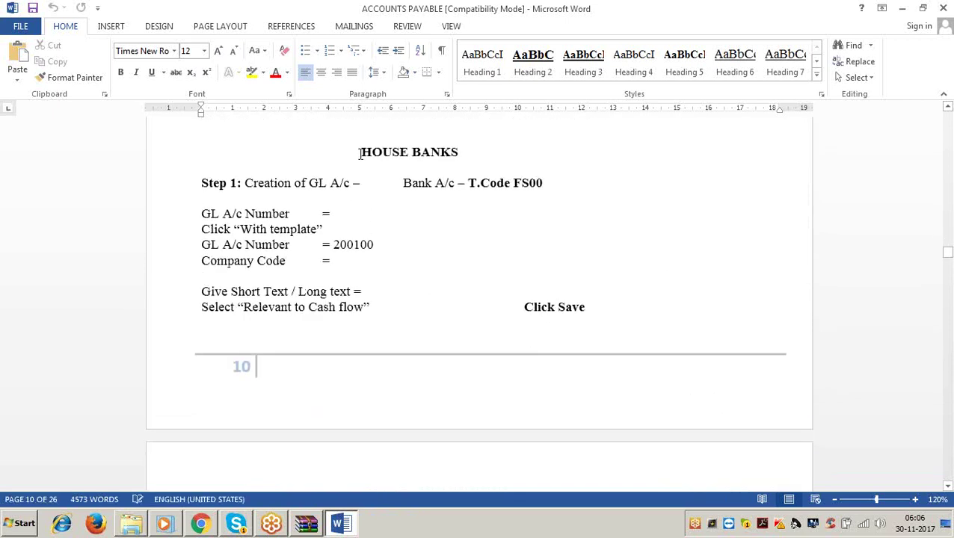
- Switch from the Word notes to the accounts payable archive in WinRAR and open the HOUSE BANKS.ppt presentation
{"action": "left_click_drag", "start_coordinate": [360, 153], "coordinate": [473, 152]}
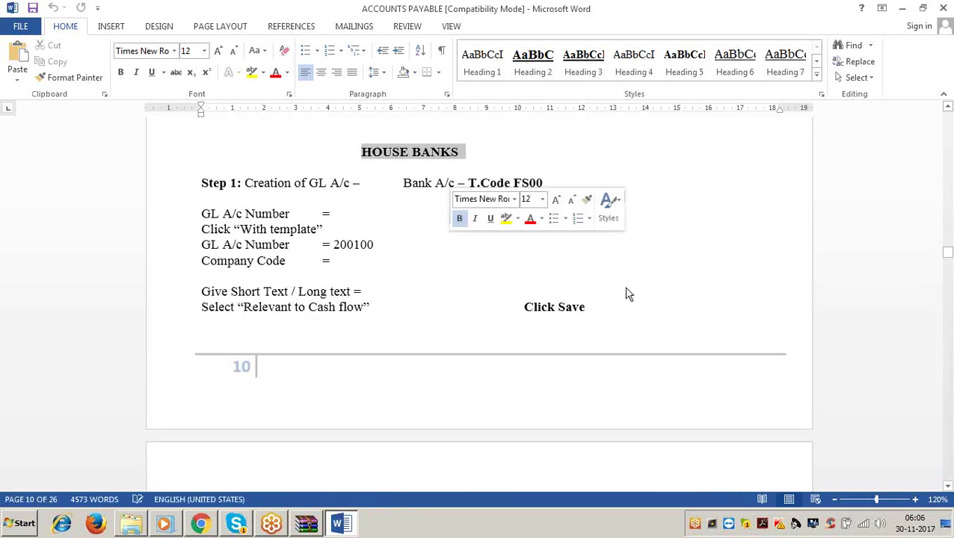
{"action": "left_click", "coordinate": [902, 10]}
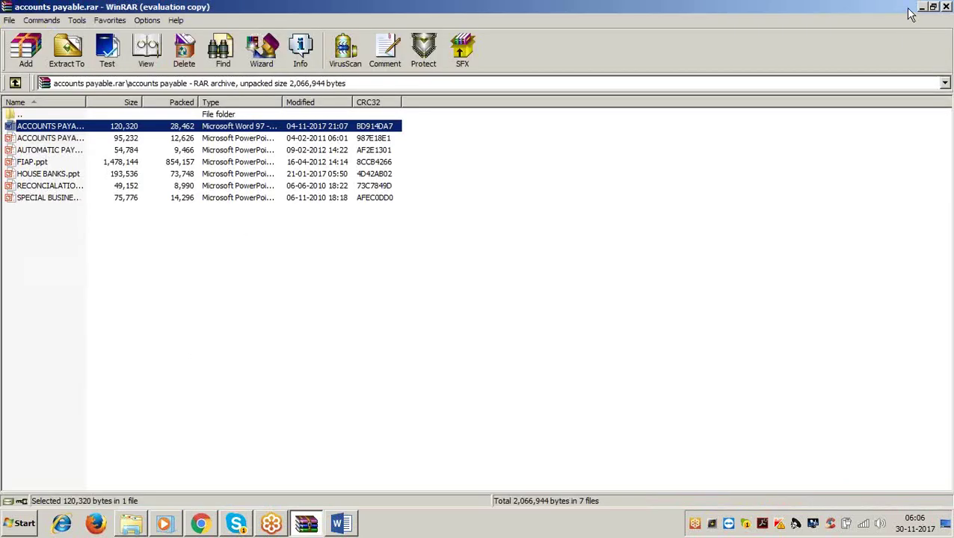
{"action": "left_click", "coordinate": [924, 6]}
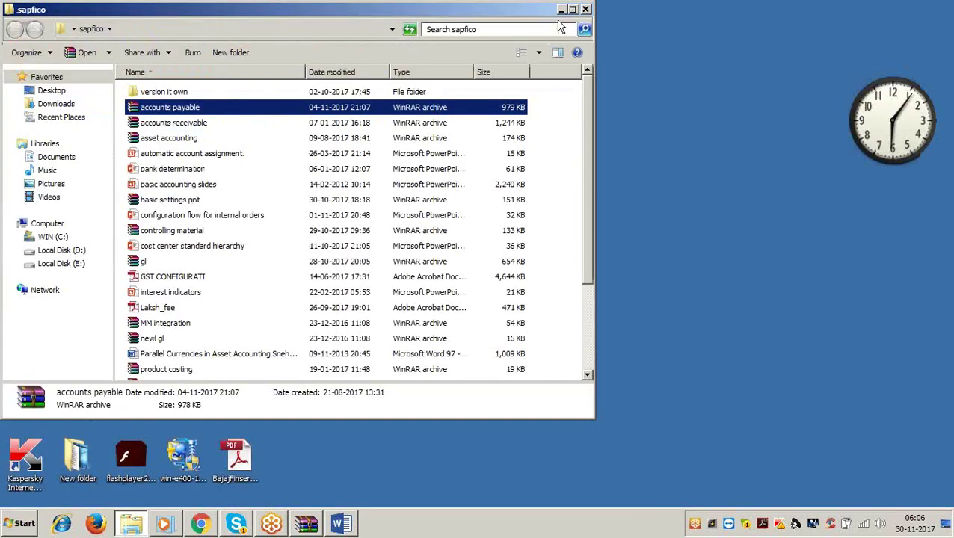
{"action": "left_click", "coordinate": [562, 10]}
{"action": "left_click", "coordinate": [306, 524]}
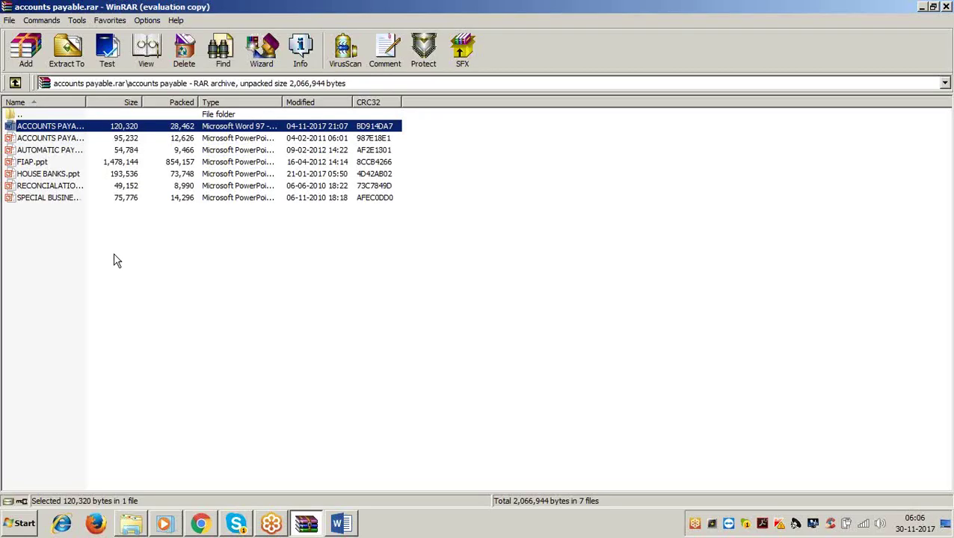
{"action": "left_click", "coordinate": [49, 175]}
{"action": "double_click", "coordinate": [47, 172]}
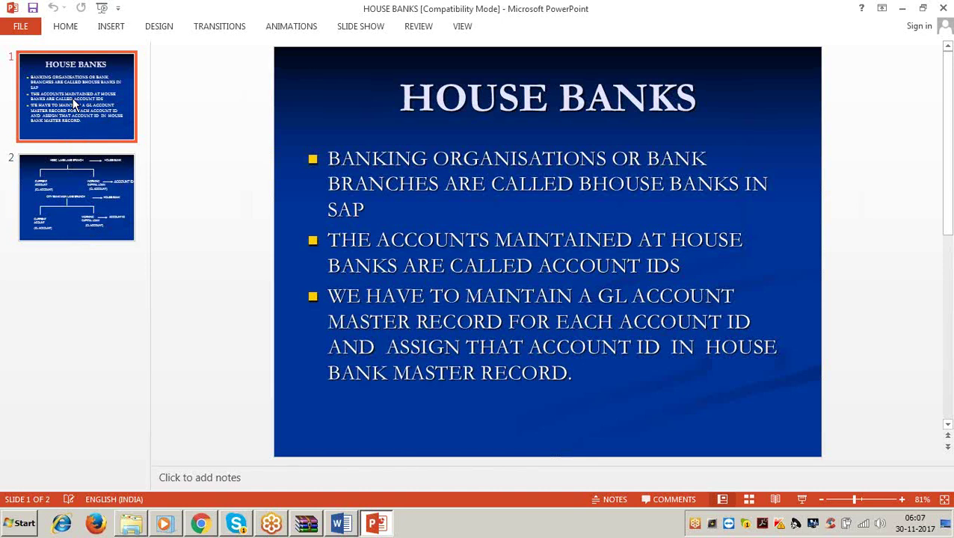
- Read the first slide's bullet points defining house banks and account IDs
{"action": "left_click", "coordinate": [362, 161]}
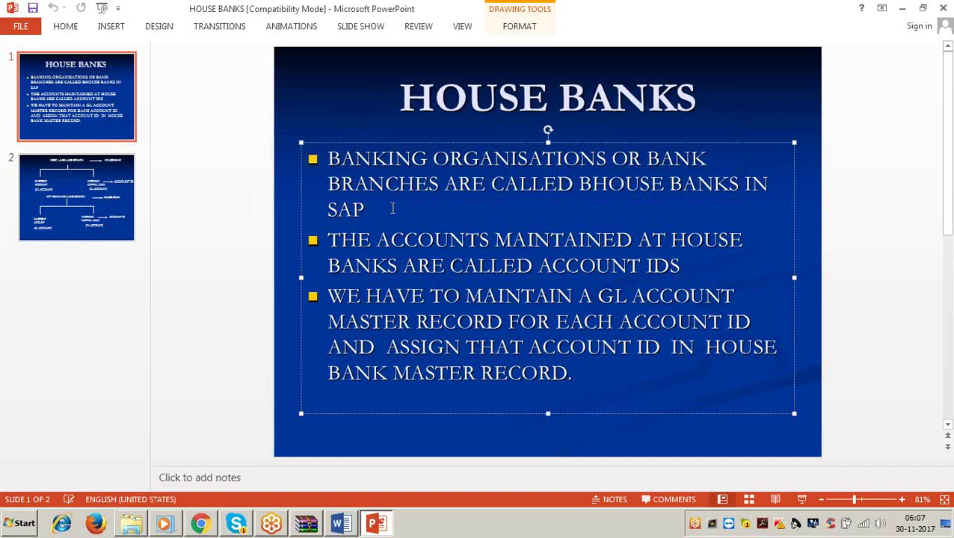
{"action": "left_click", "coordinate": [369, 211]}
{"action": "left_click", "coordinate": [376, 239]}
{"action": "left_click", "coordinate": [449, 265]}
{"action": "left_click_drag", "start_coordinate": [596, 277], "coordinate": [688, 267]}
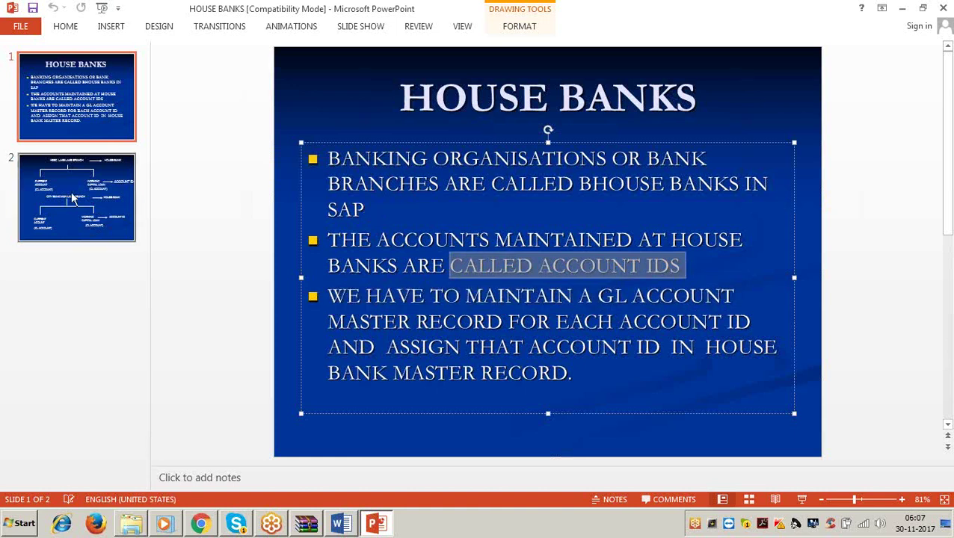
- Show slide 2 and examine the HSBC Lake Lane and City Bank Main Lane branches in the house bank diagram
{"action": "left_click", "coordinate": [71, 191]}
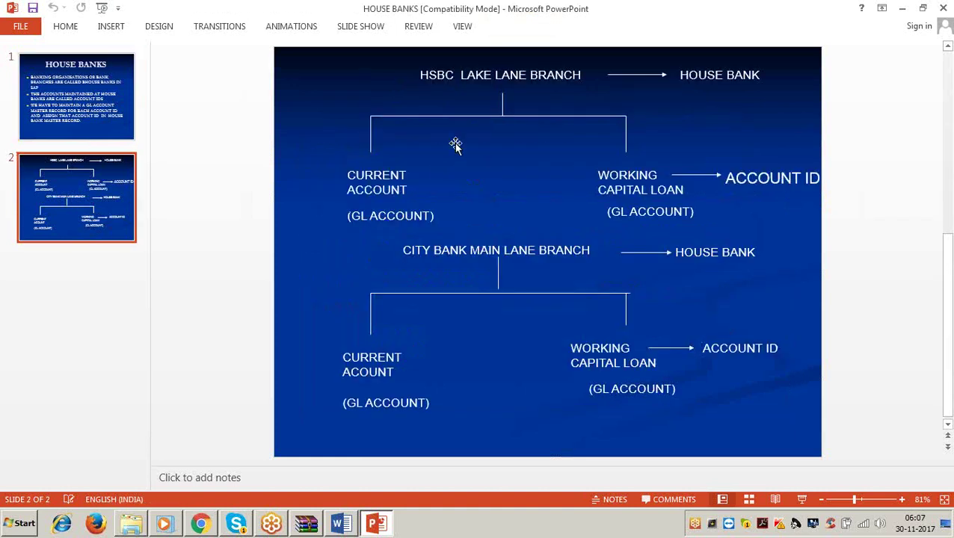
{"action": "left_click", "coordinate": [480, 76]}
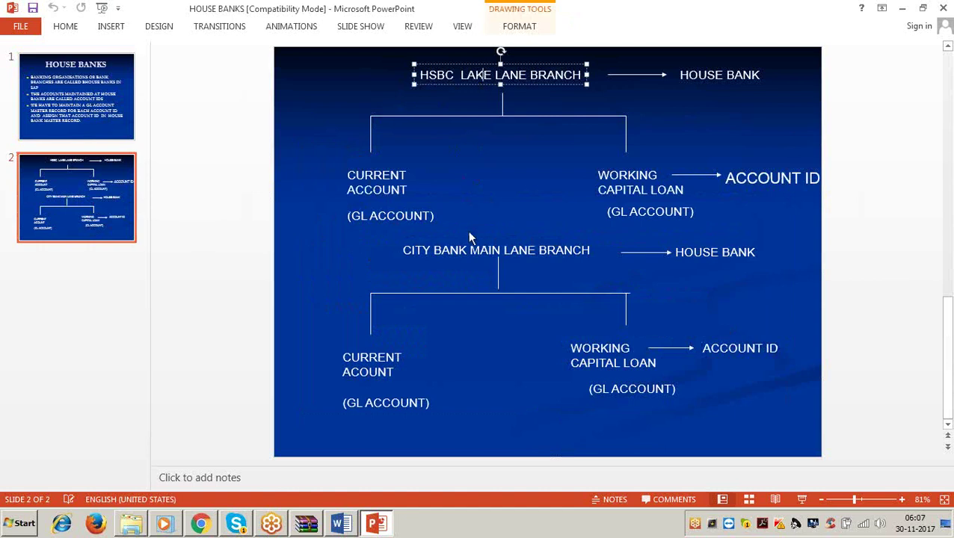
{"action": "left_click", "coordinate": [471, 254]}
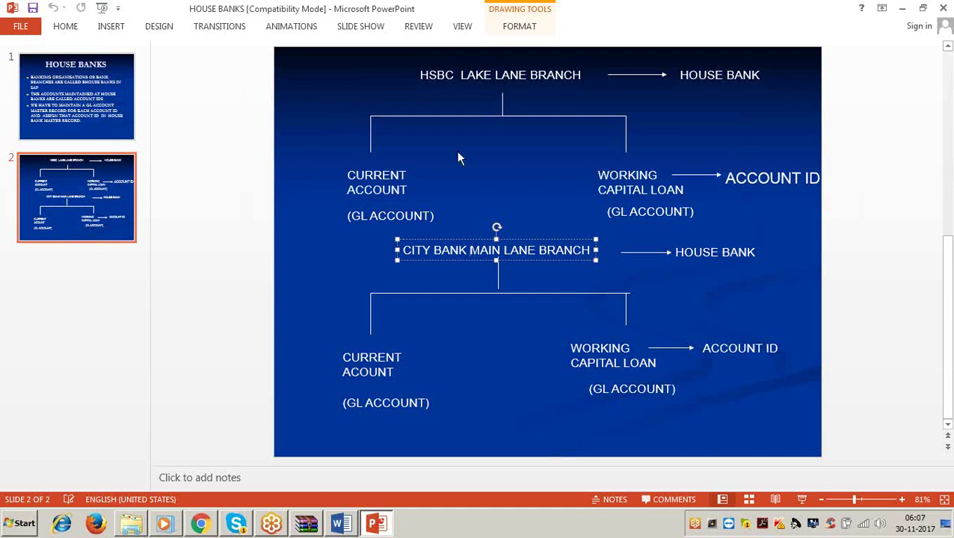
{"action": "left_click", "coordinate": [482, 97]}
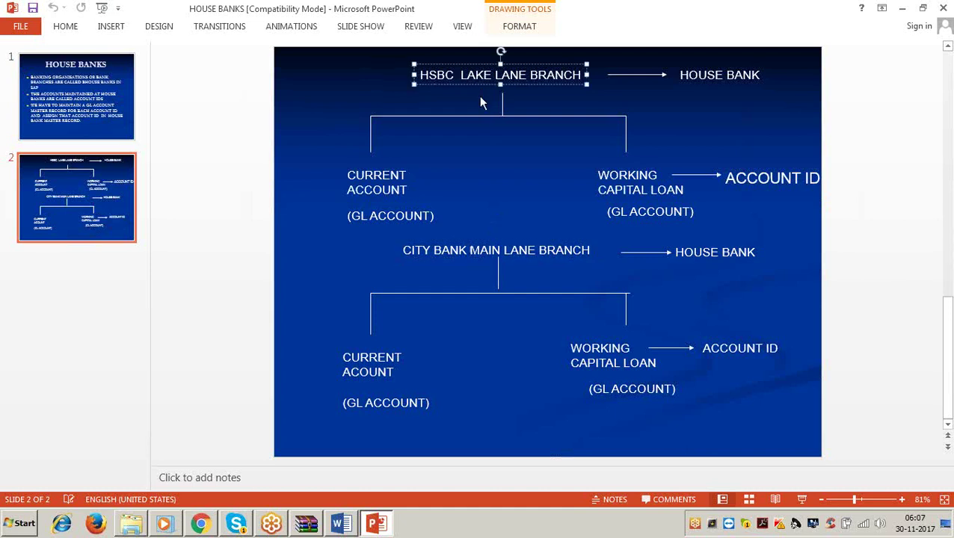
{"action": "left_click", "coordinate": [491, 250]}
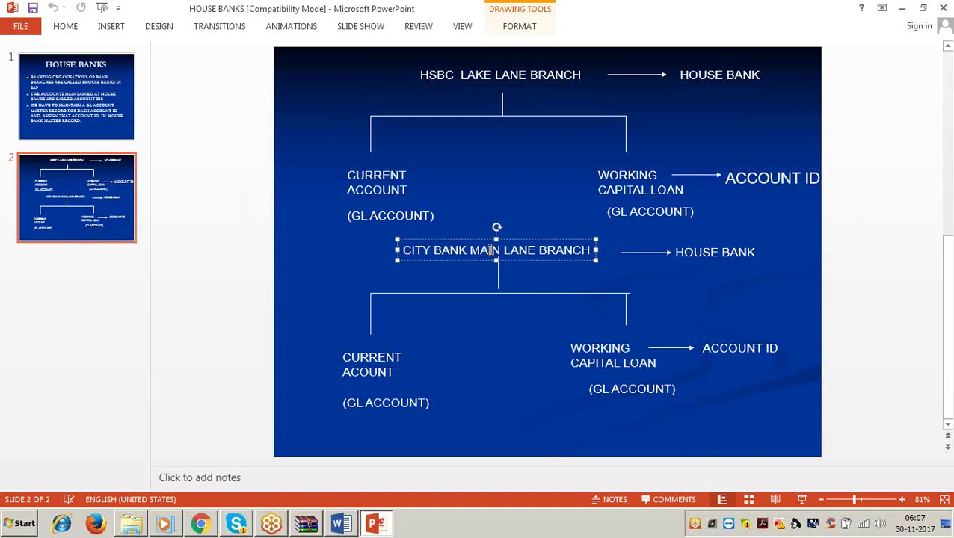
{"action": "left_click", "coordinate": [482, 76]}
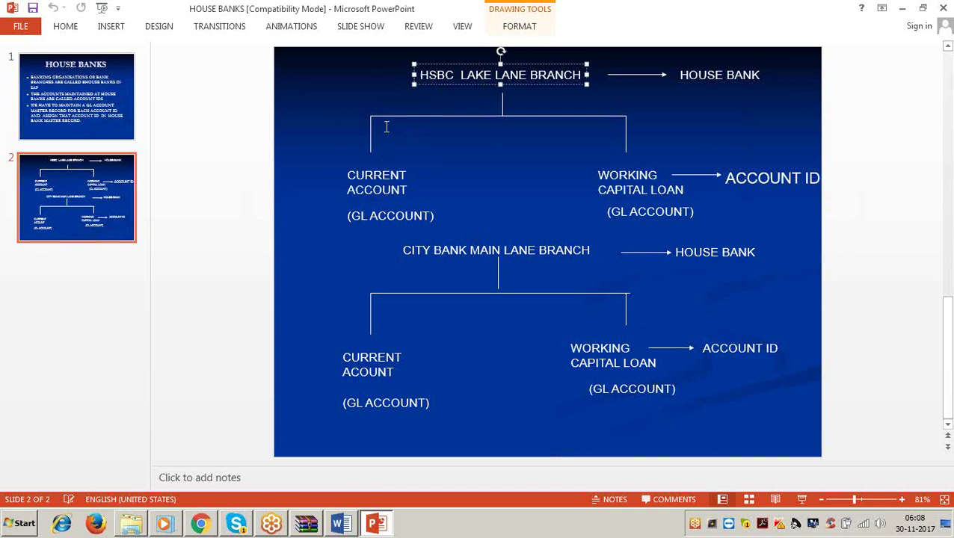
- Examine the current account and working capital loan entries under each of the two bank branches
{"action": "left_click", "coordinate": [375, 184]}
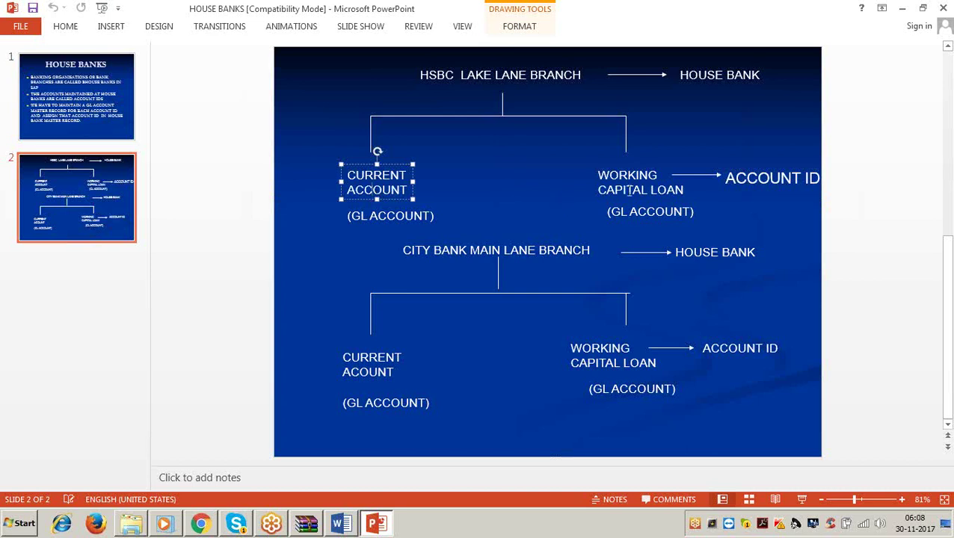
{"action": "left_click", "coordinate": [630, 192]}
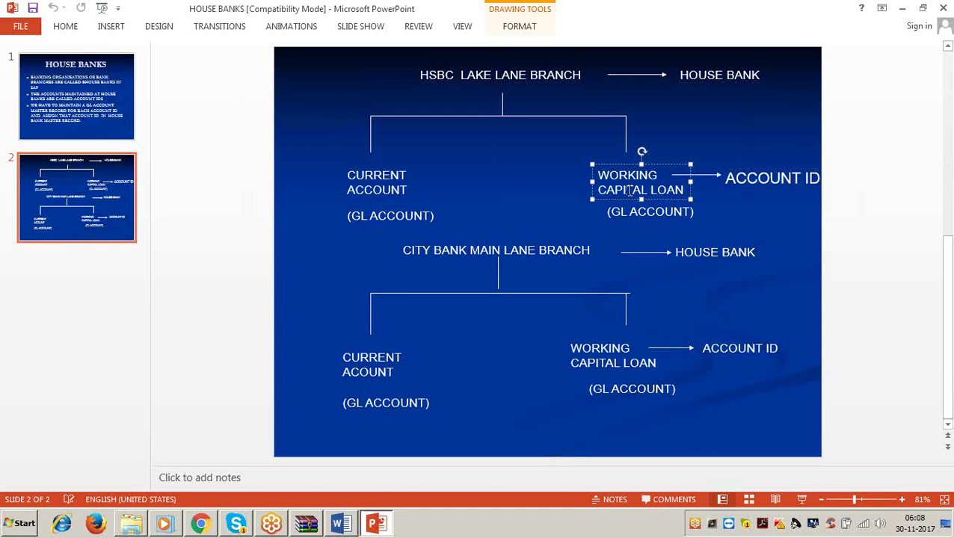
{"action": "left_click", "coordinate": [490, 252]}
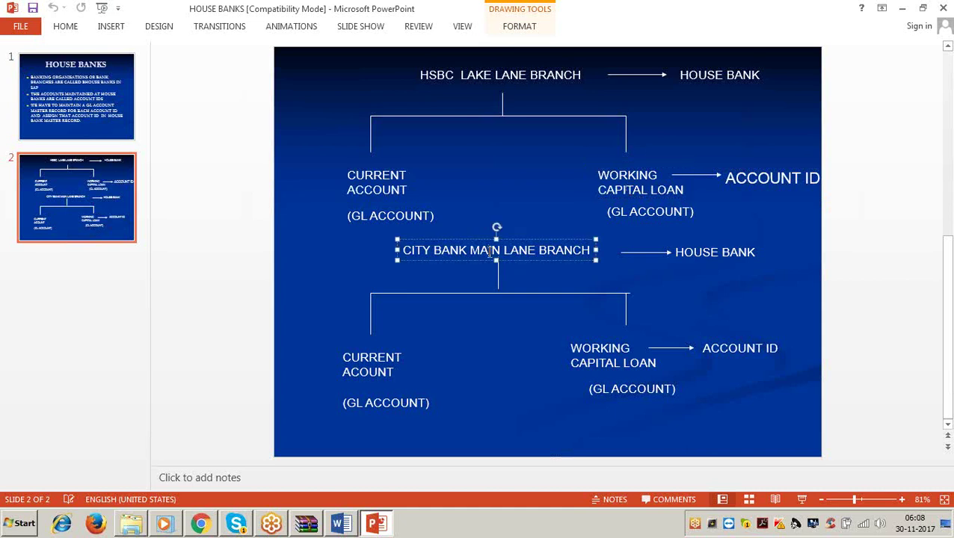
{"action": "left_click", "coordinate": [370, 356]}
{"action": "left_click", "coordinate": [607, 343]}
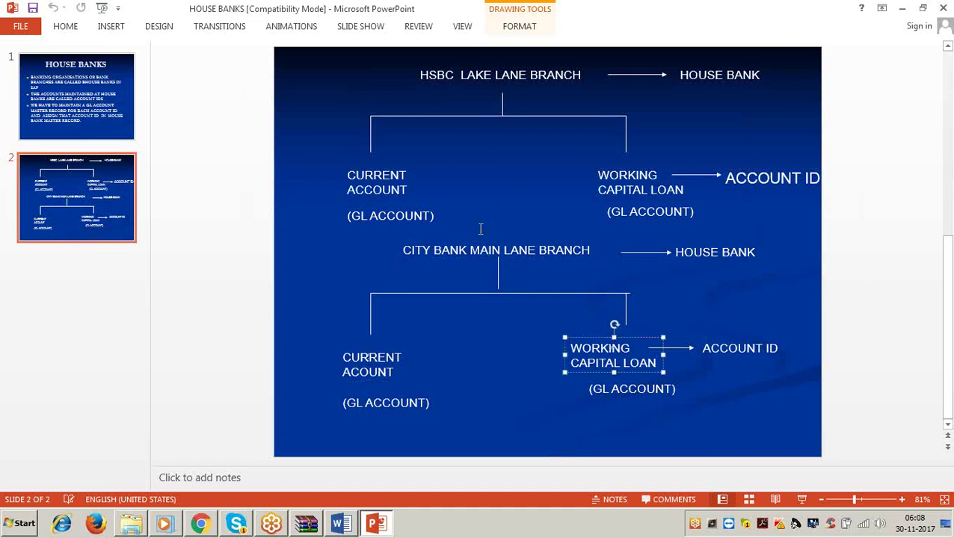
{"action": "left_click", "coordinate": [375, 175]}
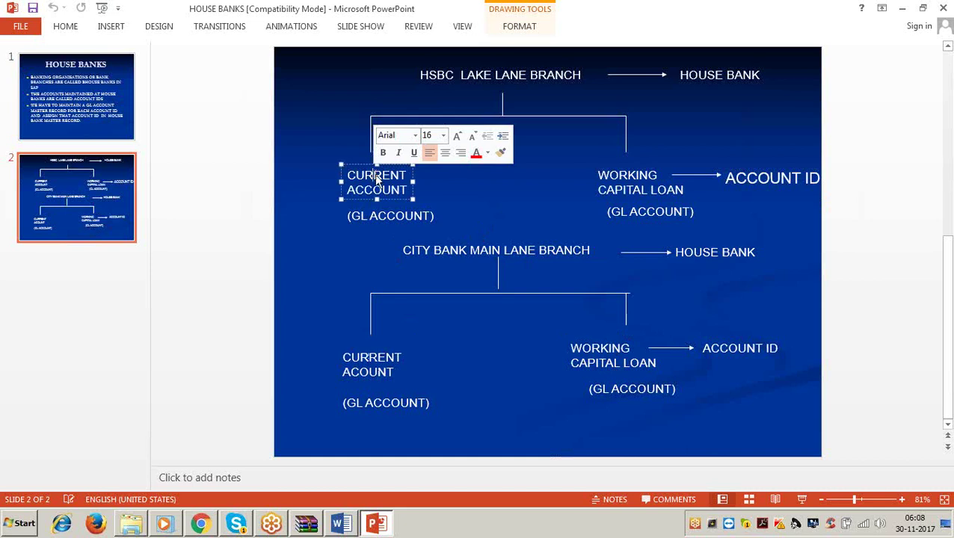
{"action": "left_click", "coordinate": [498, 77]}
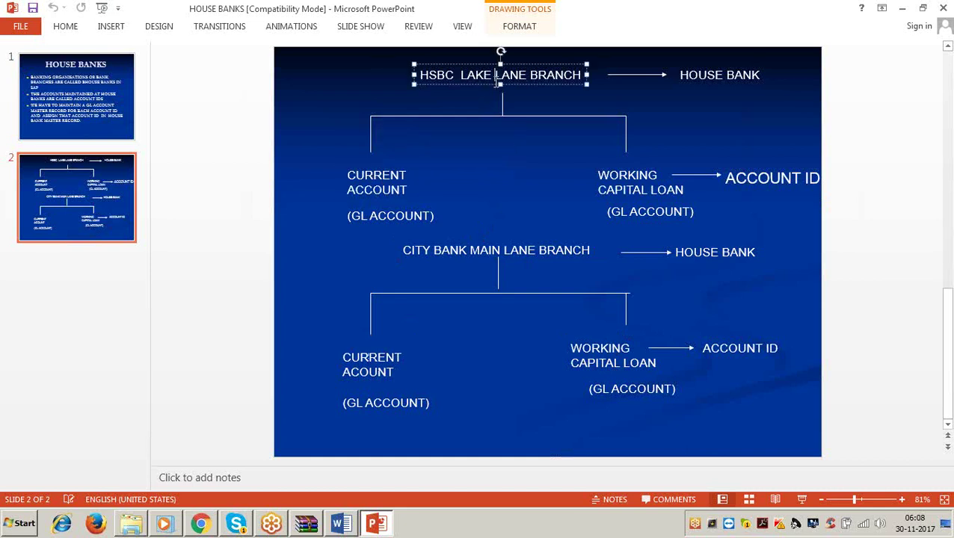
{"action": "left_click", "coordinate": [641, 190]}
{"action": "left_click", "coordinate": [537, 75]}
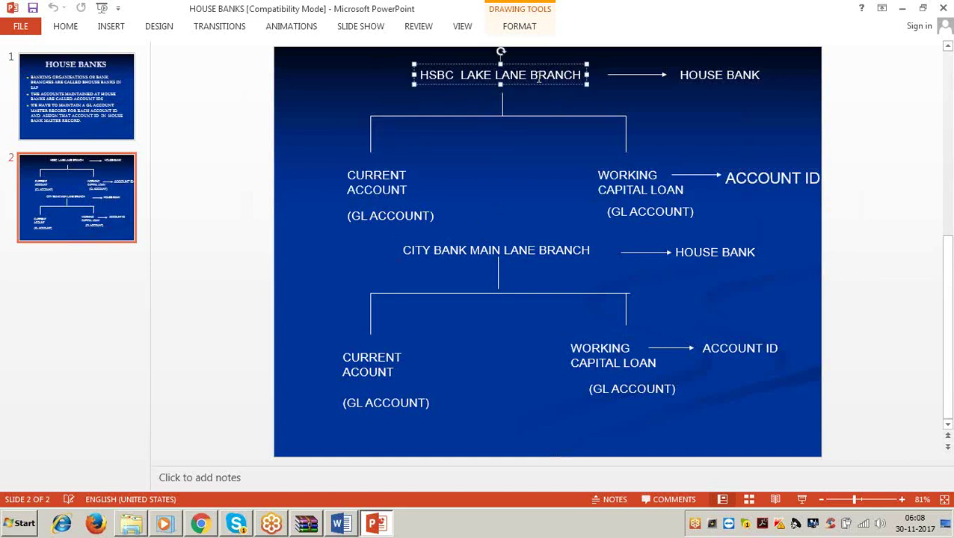
{"action": "left_click", "coordinate": [378, 361]}
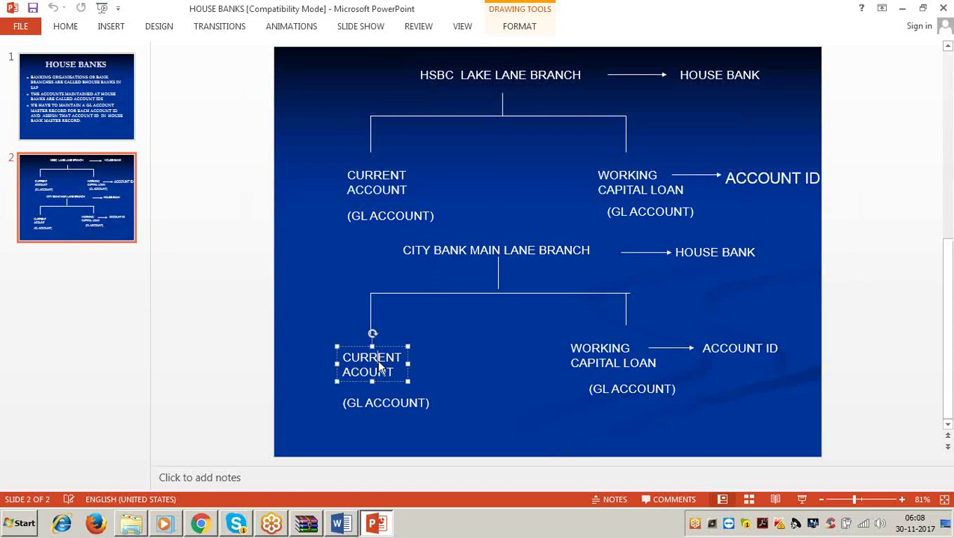
{"action": "left_click", "coordinate": [630, 354]}
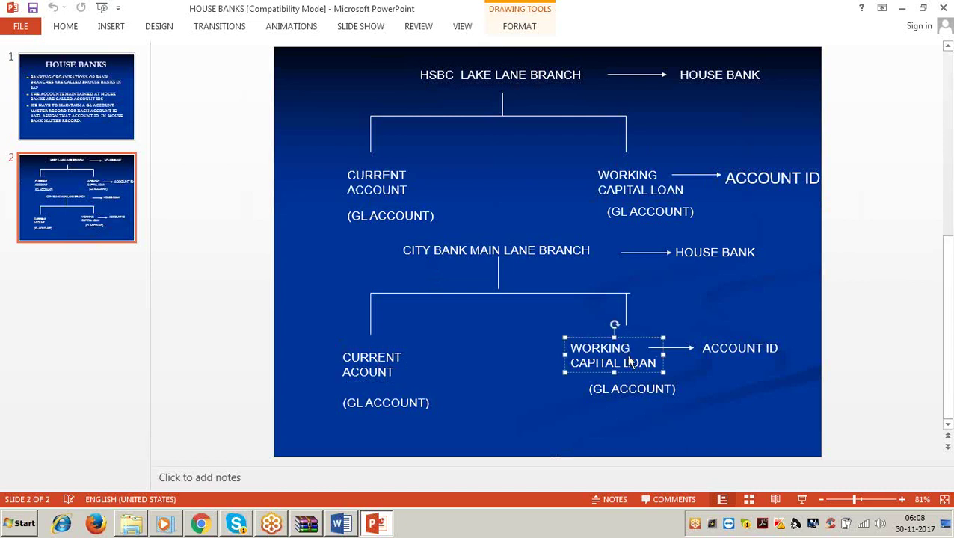
- Trace how the current account and working capital loan boxes relate to their HSBC and City Bank branches
{"action": "left_click", "coordinate": [513, 251]}
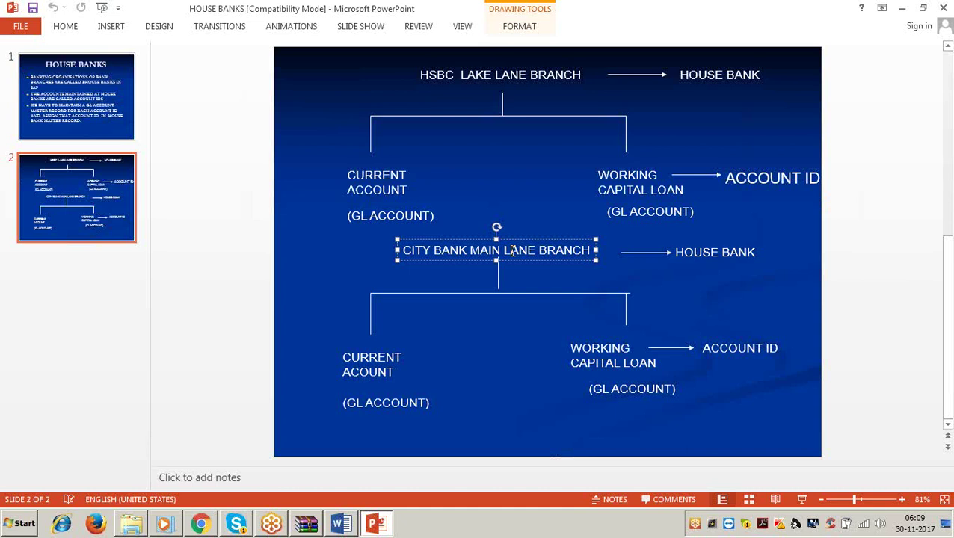
{"action": "left_click", "coordinate": [375, 184]}
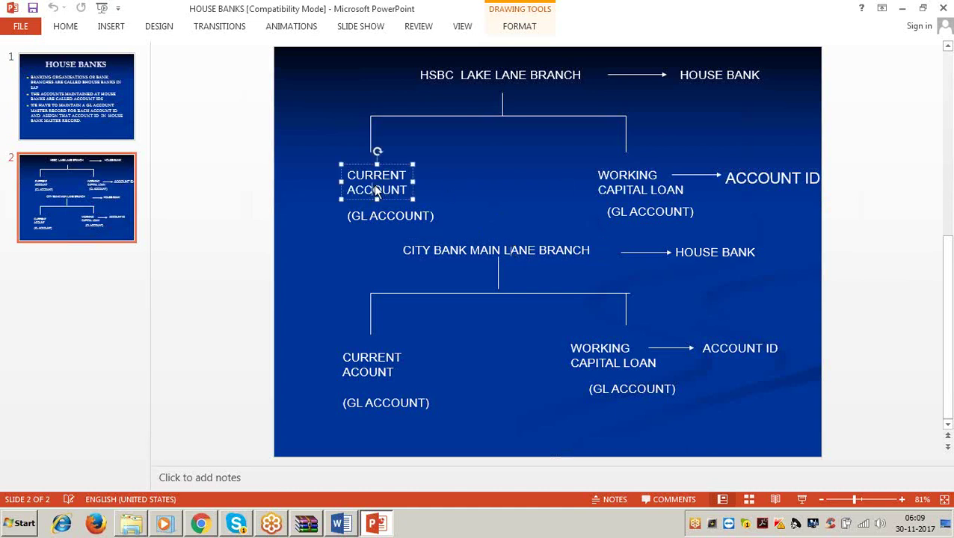
{"action": "left_click", "coordinate": [604, 183]}
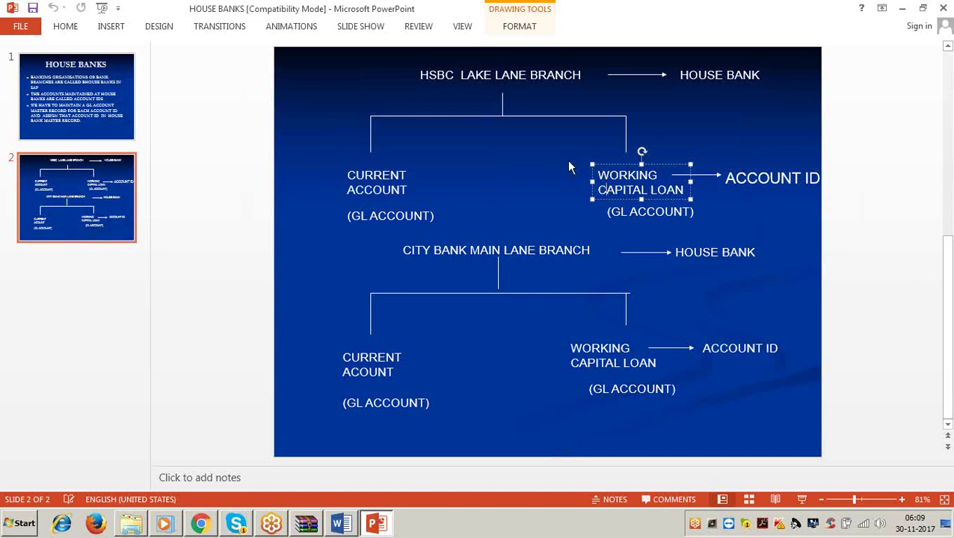
{"action": "left_click", "coordinate": [376, 190]}
{"action": "left_click", "coordinate": [648, 188]}
{"action": "left_click", "coordinate": [395, 179]}
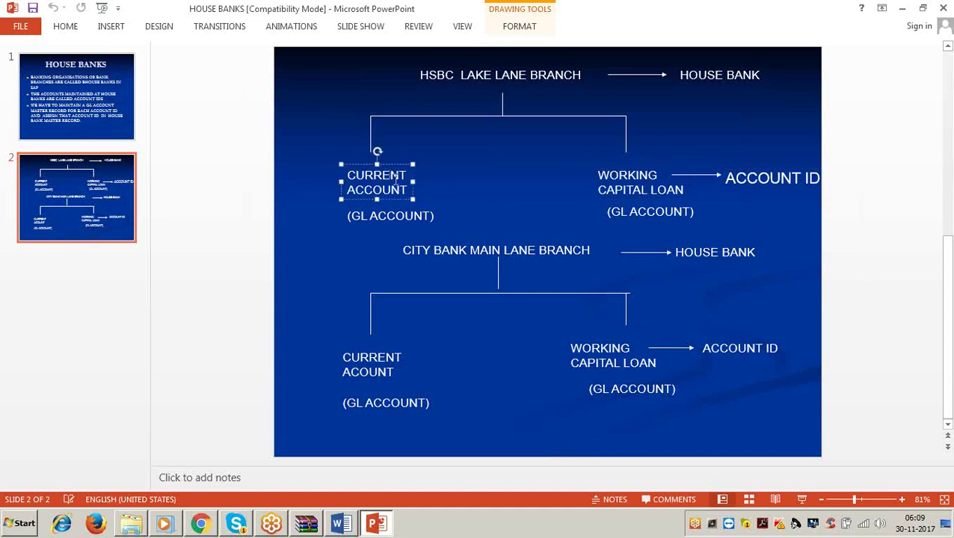
{"action": "left_click", "coordinate": [489, 73]}
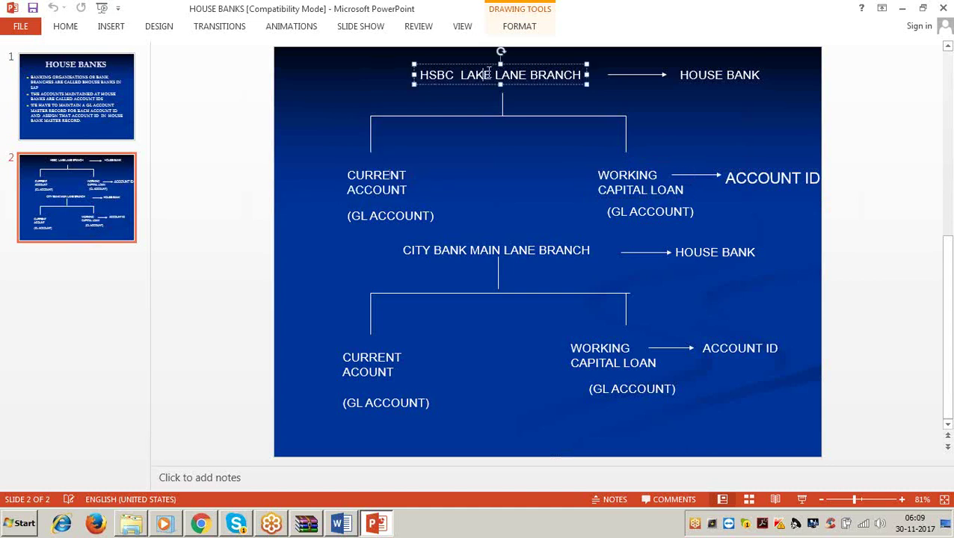
{"action": "left_click", "coordinate": [624, 184]}
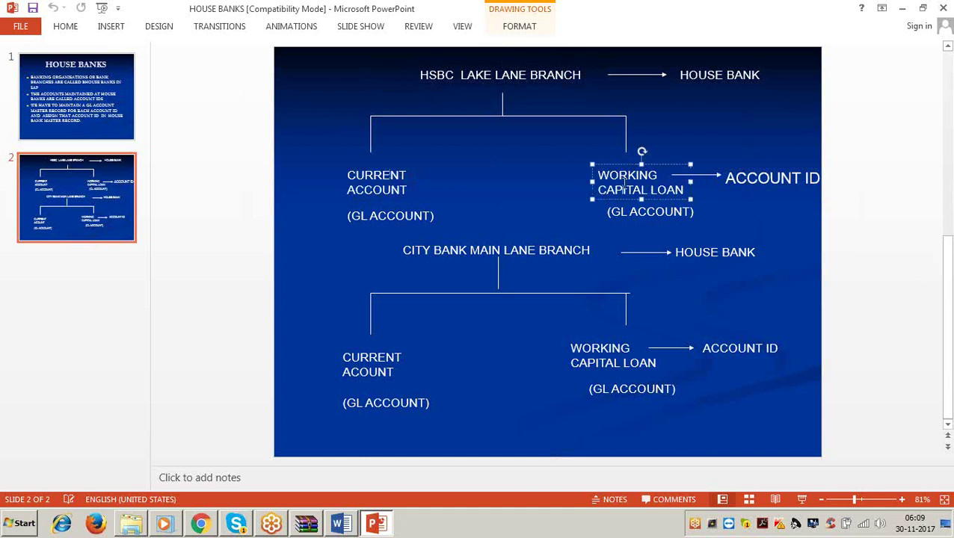
{"action": "left_click", "coordinate": [531, 75]}
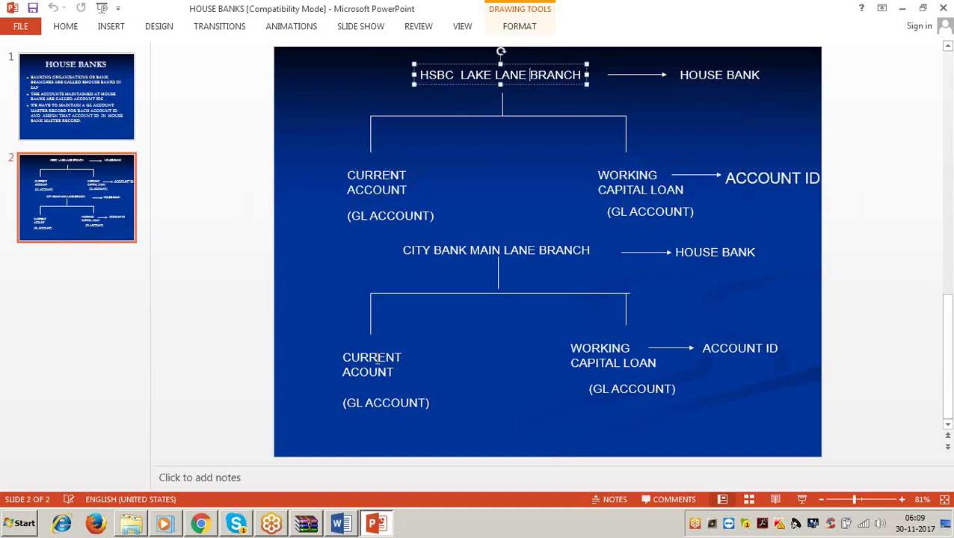
{"action": "left_click", "coordinate": [376, 360]}
{"action": "left_click", "coordinate": [458, 254]}
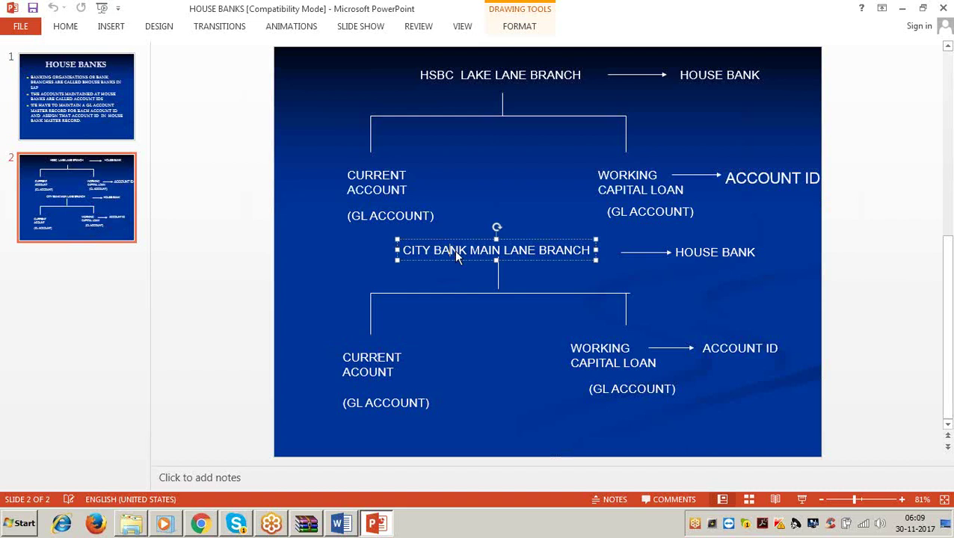
{"action": "left_click", "coordinate": [593, 352]}
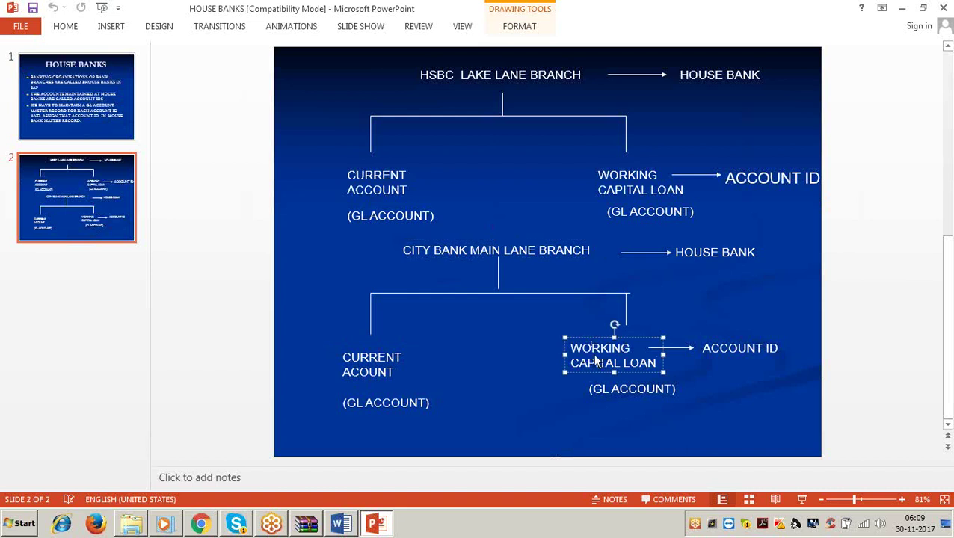
{"action": "left_click", "coordinate": [547, 253]}
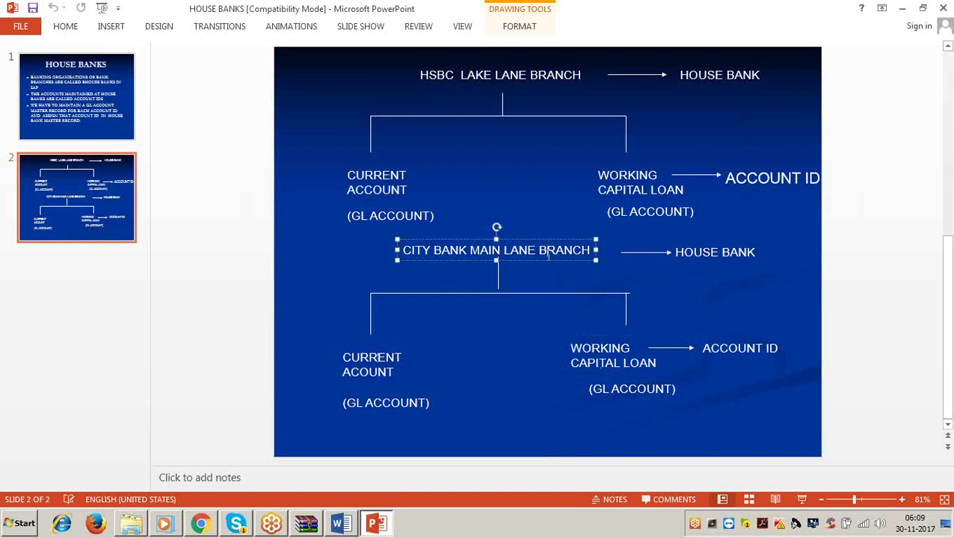
- Review the four bank account boxes in the diagram and the ACCOUNT ID label beside the HSBC working capital loan
{"action": "left_click", "coordinate": [387, 188]}
{"action": "left_click", "coordinate": [629, 191]}
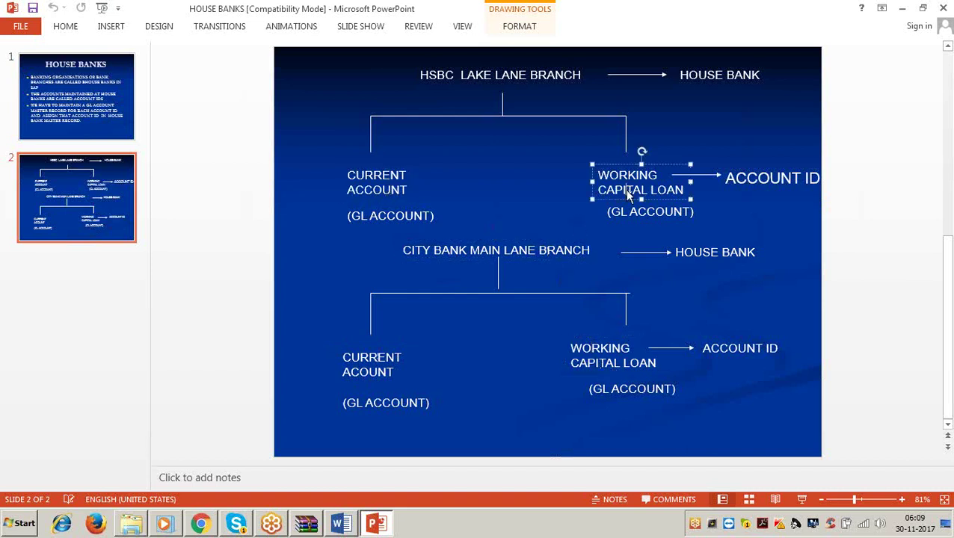
{"action": "left_click", "coordinate": [372, 367]}
{"action": "left_click", "coordinate": [596, 364]}
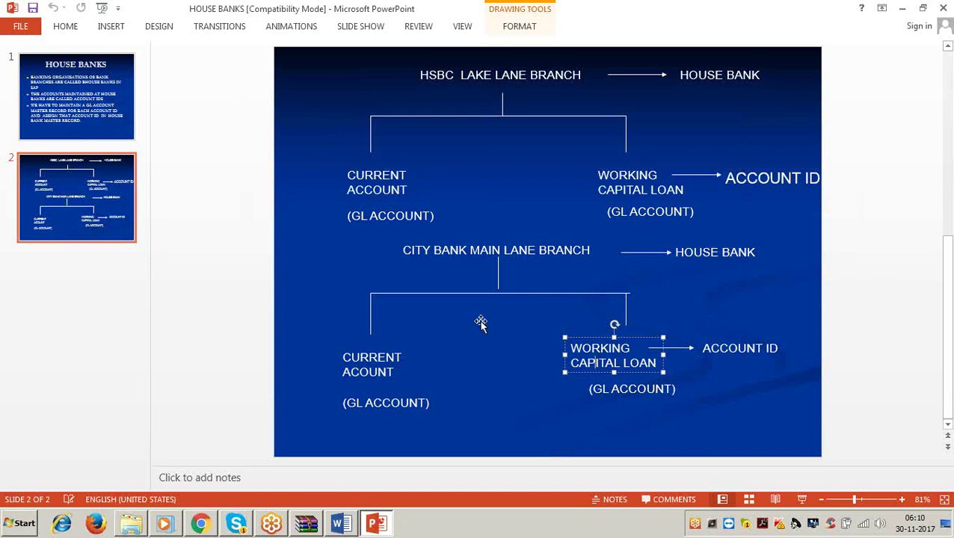
{"action": "left_click", "coordinate": [386, 191]}
{"action": "left_click", "coordinate": [726, 176]}
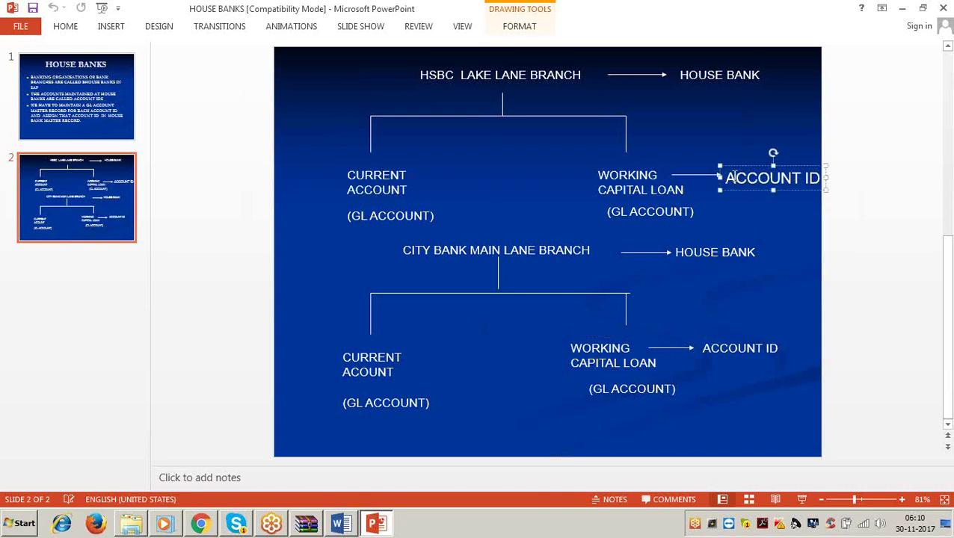
- Review the HSBC branch and its working capital loan, and switch to the ACCOUNTS PAYABLE Word document to read House Banks Step 1
{"action": "left_click", "coordinate": [643, 183]}
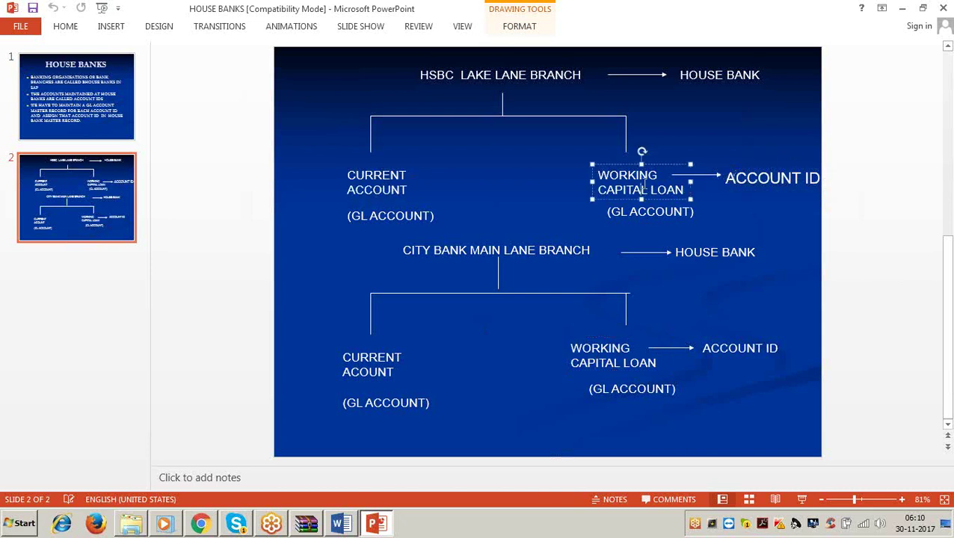
{"action": "left_click", "coordinate": [534, 75]}
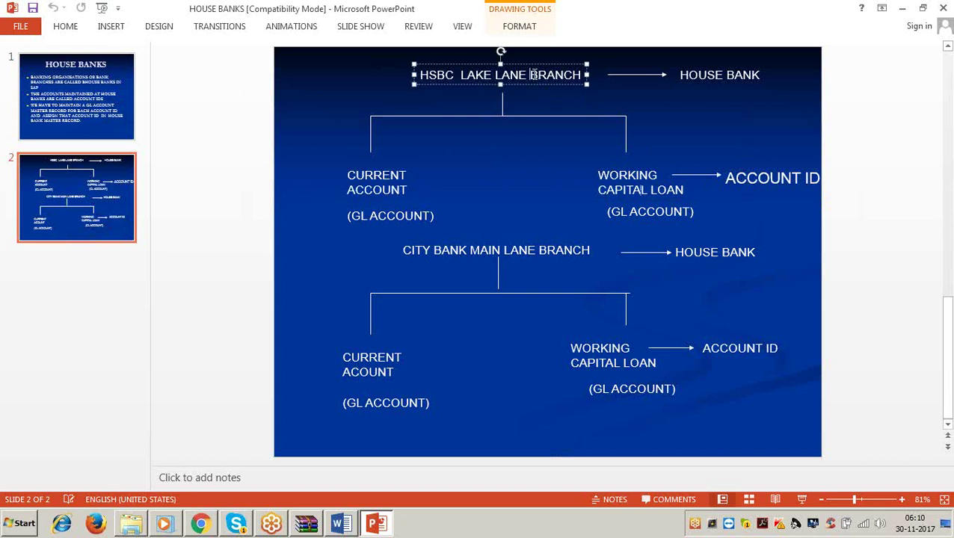
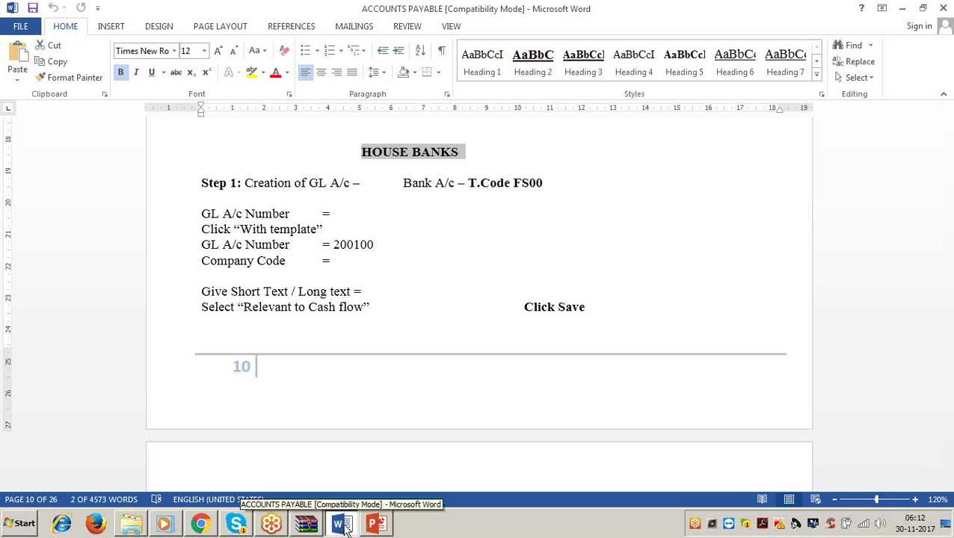
{"action": "left_click", "coordinate": [341, 525]}
{"action": "left_click", "coordinate": [341, 525]}
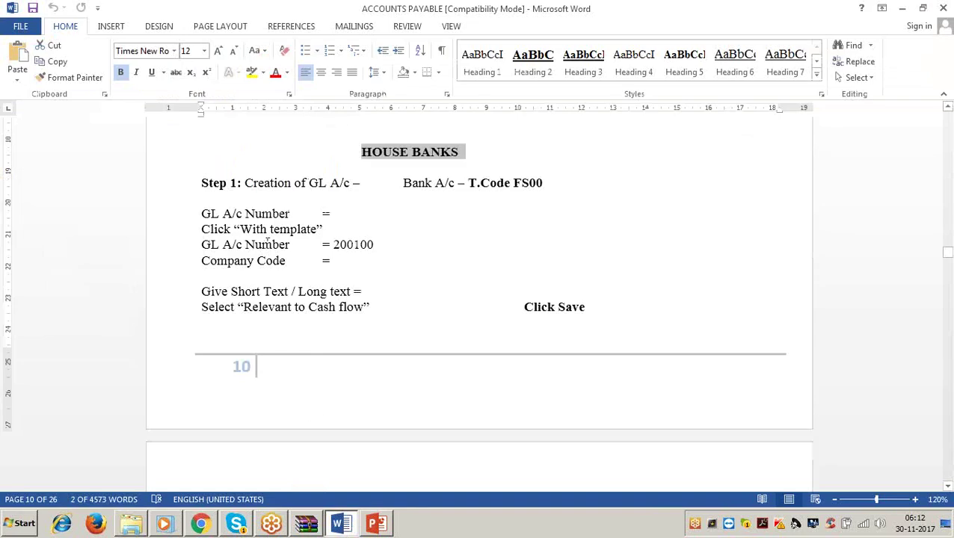
{"action": "left_click_drag", "start_coordinate": [237, 184], "coordinate": [456, 184]}
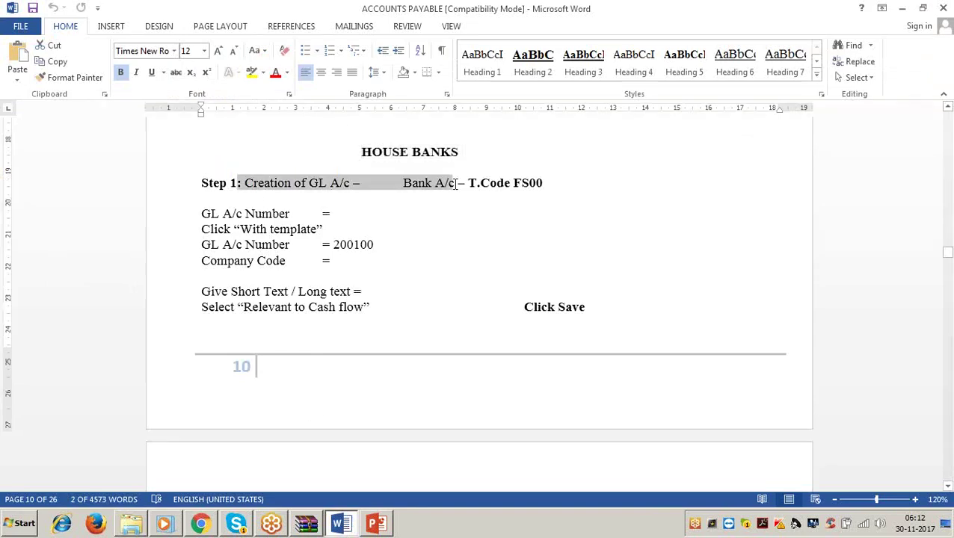
- Return to the HOUSE BANKS presentation and examine the current account under the HSBC Lake Lane branch
{"action": "left_click", "coordinate": [376, 525]}
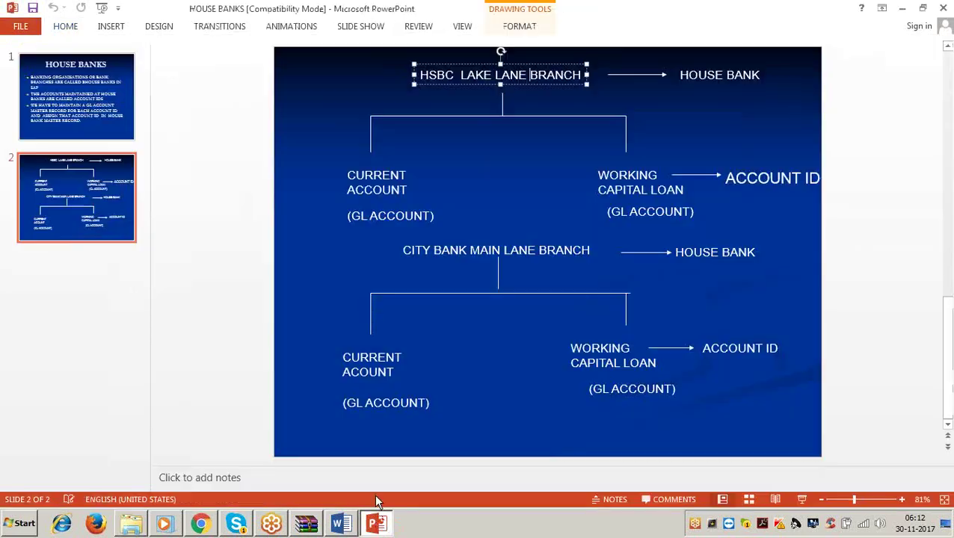
{"action": "left_click", "coordinate": [394, 189]}
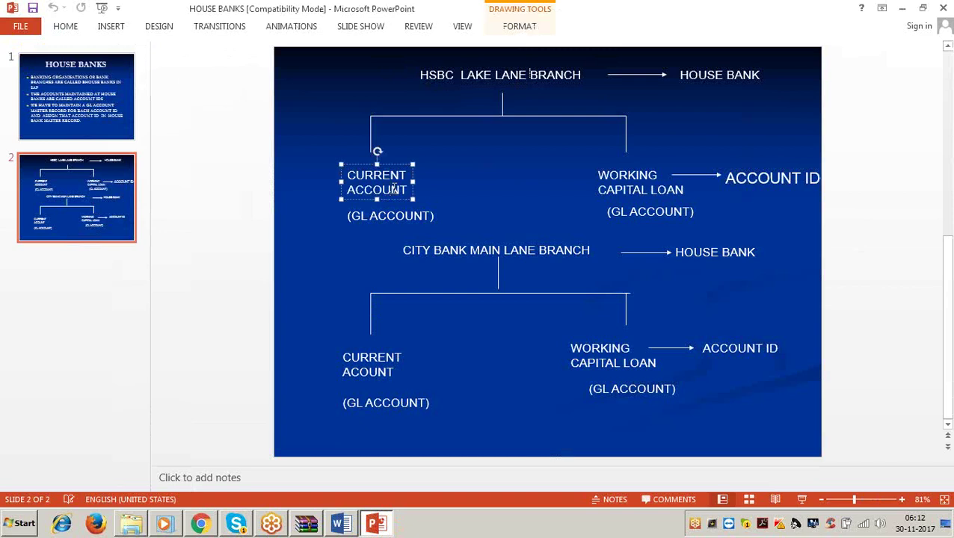
{"action": "right_click", "coordinate": [394, 189]}
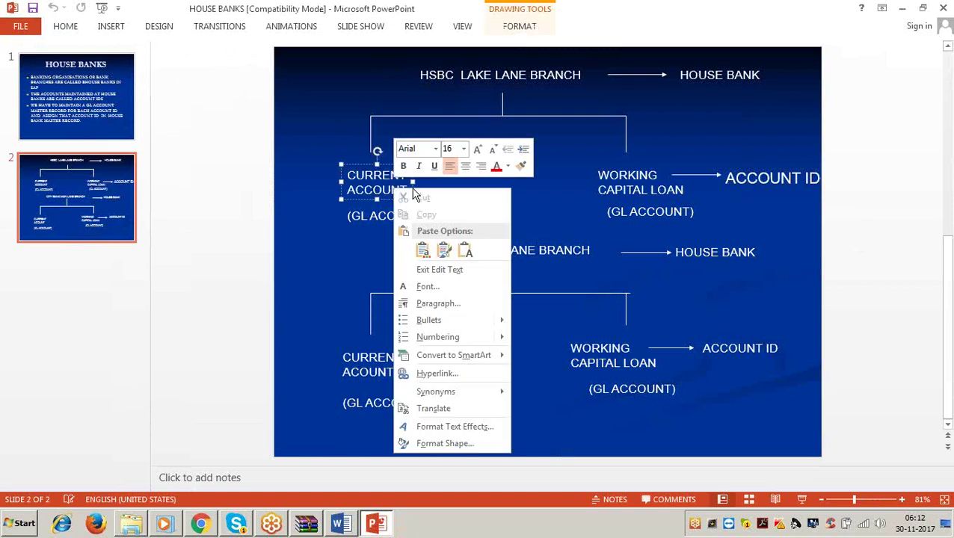
{"action": "left_click", "coordinate": [523, 84]}
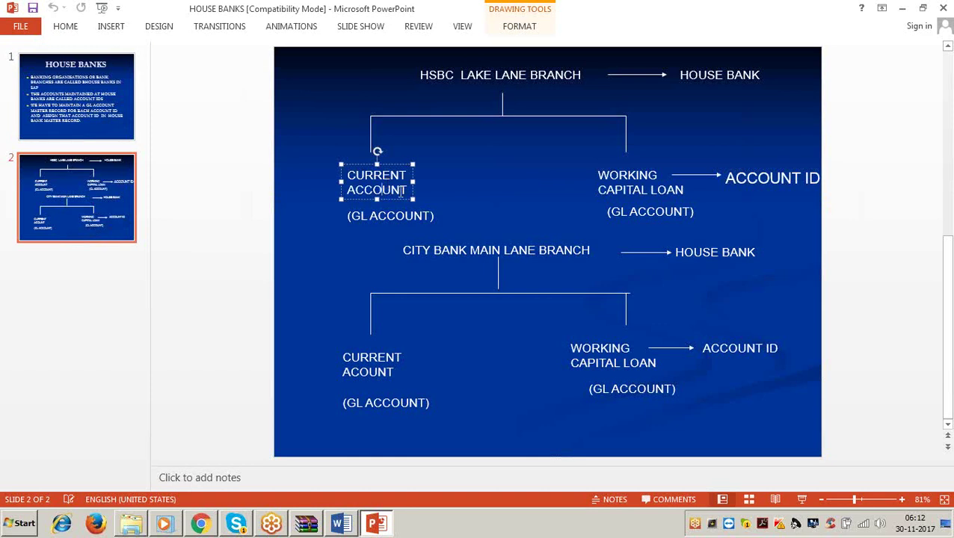
- In the ACCOUNTS PAYABLE Word document, insert "hsbc" before "Bank A/c" in the Step 1 line and remove the extra spacing between them
{"action": "left_click", "coordinate": [903, 8]}
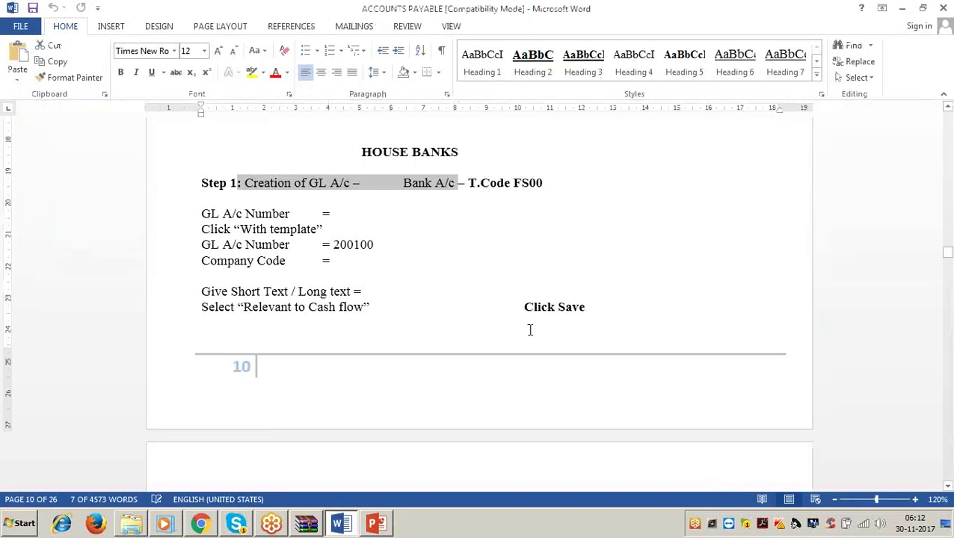
{"action": "left_click", "coordinate": [402, 185]}
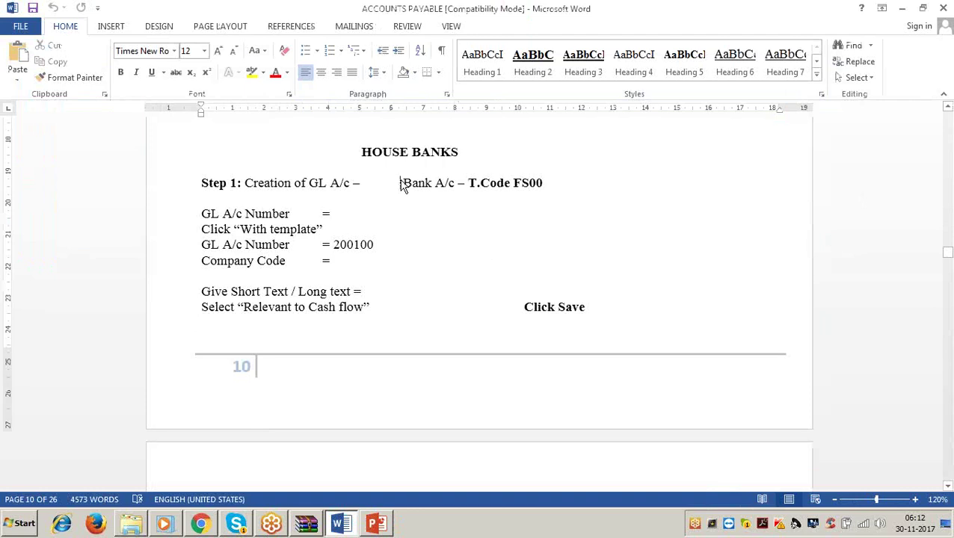
{"action": "left_click", "coordinate": [366, 186]}
{"action": "type", "text": "hsbc"}
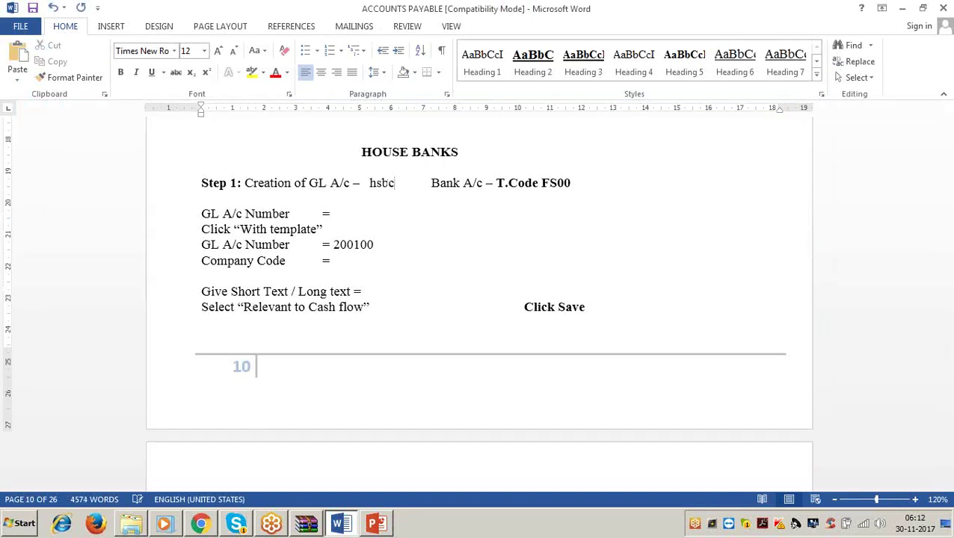
{"action": "key", "text": "Right"}
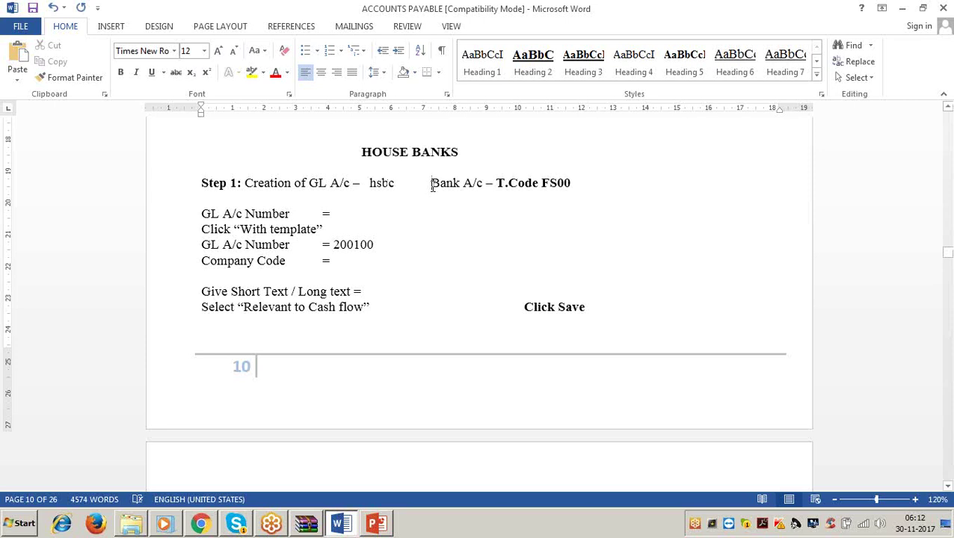
{"action": "key", "text": "BackSpace"}
{"action": "key", "text": "BackSpace"}
{"action": "key", "text": "BackSpace"}
{"action": "key", "text": "BackSpace"}
{"action": "key", "text": "BackSpace"}
{"action": "key", "text": "BackSpace"}
{"action": "key", "text": "BackSpace"}
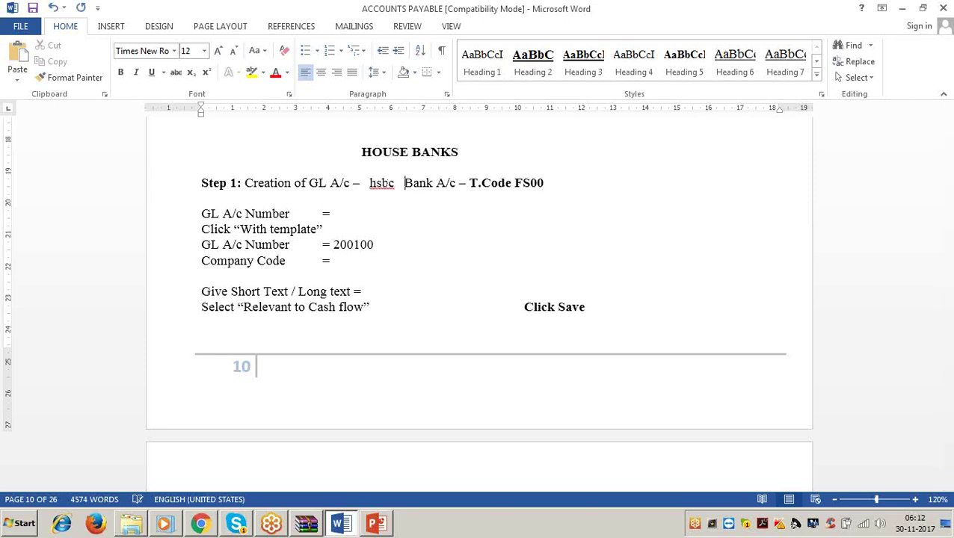
- Minimize the Word document, switch to SAP Logon and start a logon to the SAP ECC EHP6 system
{"action": "left_click", "coordinate": [901, 8]}
{"action": "left_click", "coordinate": [922, 8]}
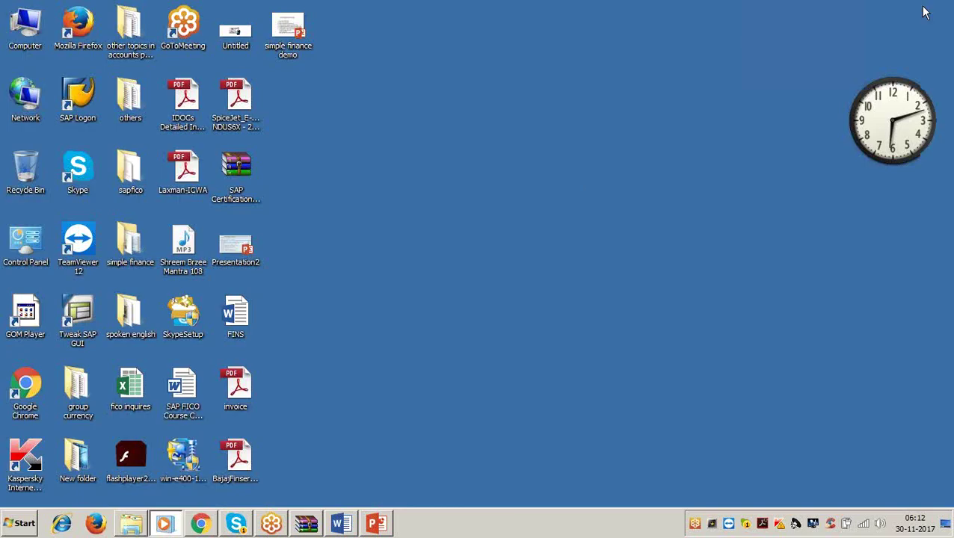
{"action": "right_click", "coordinate": [519, 260]}
{"action": "left_click", "coordinate": [539, 289]}
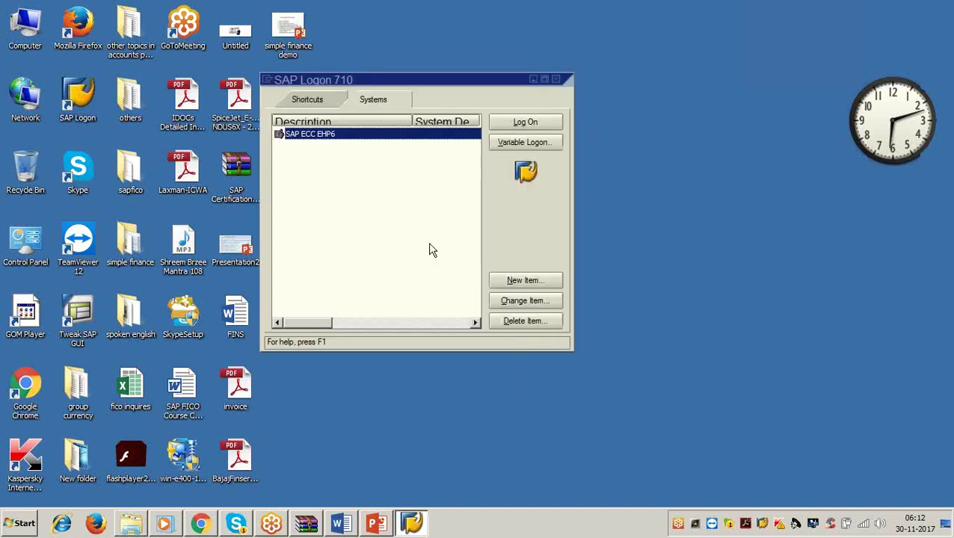
{"action": "left_click", "coordinate": [521, 123]}
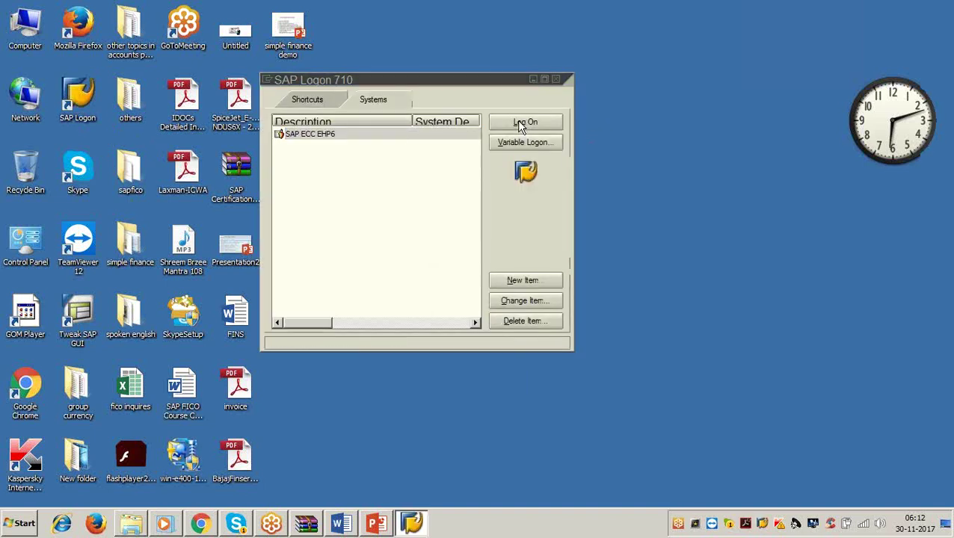
- Log on to client 800 by entering the user name and the account password
{"action": "type", "text": "lakshman"}
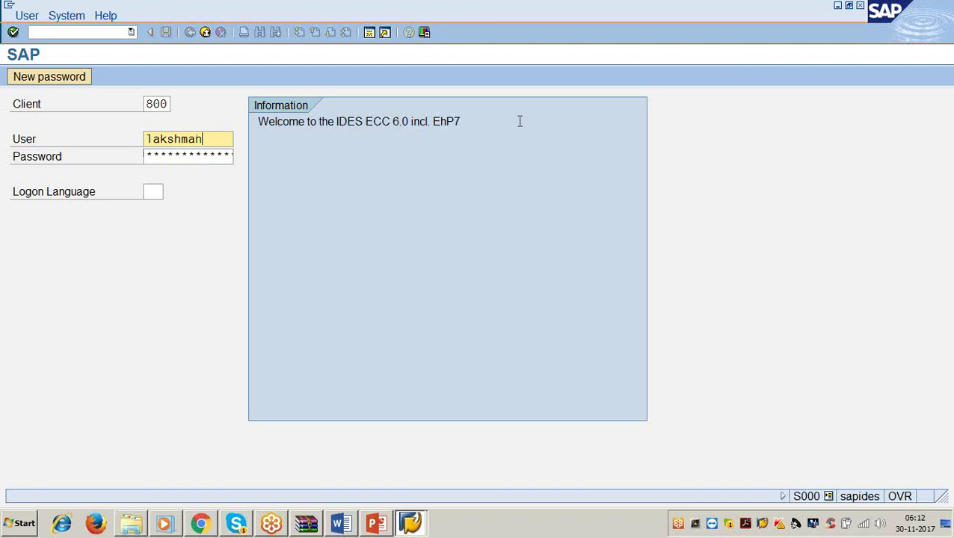
{"action": "key", "text": "Tab"}
{"action": "type", "text": "*********"}
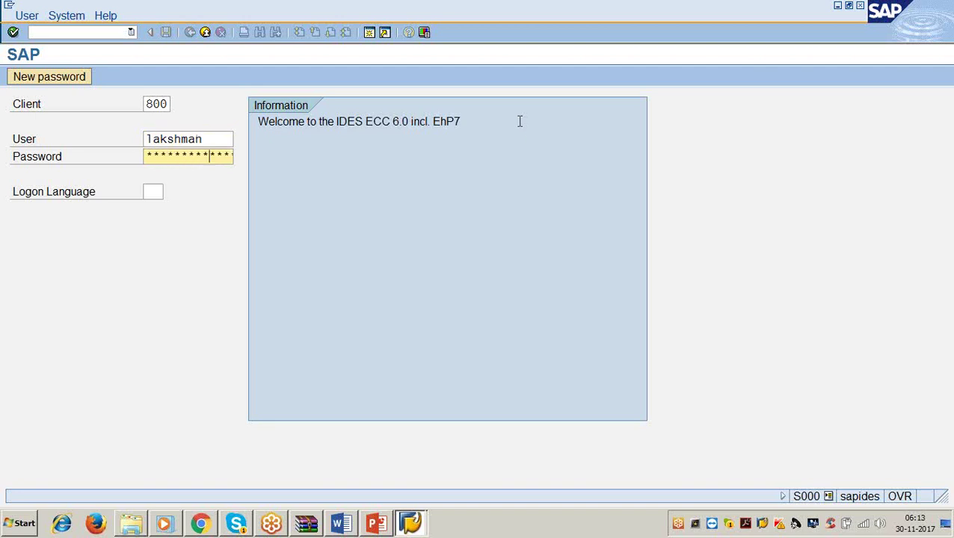
{"action": "key", "text": "Return"}
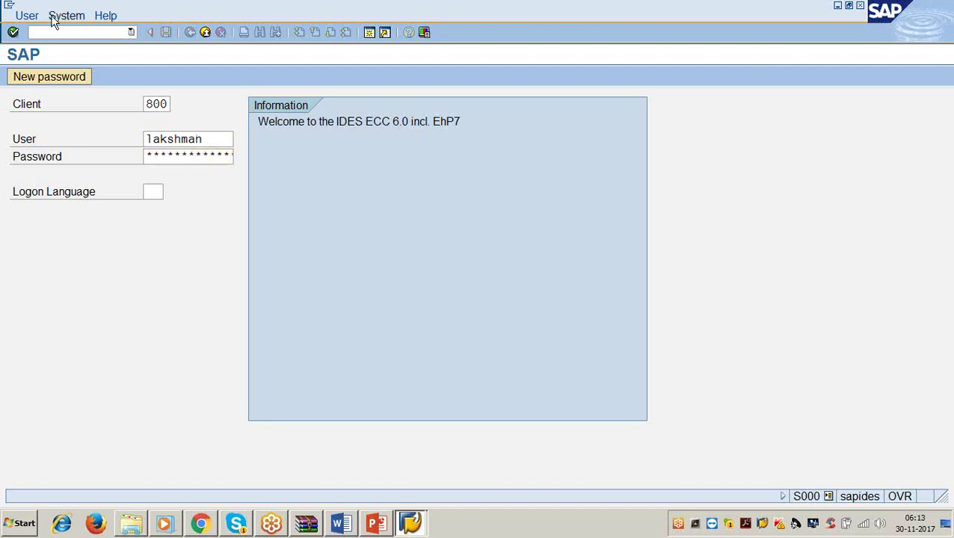
- Open transaction OBD4 and position the G/L account groups list at chart of accounts 3366
{"action": "type", "text": "/no"}
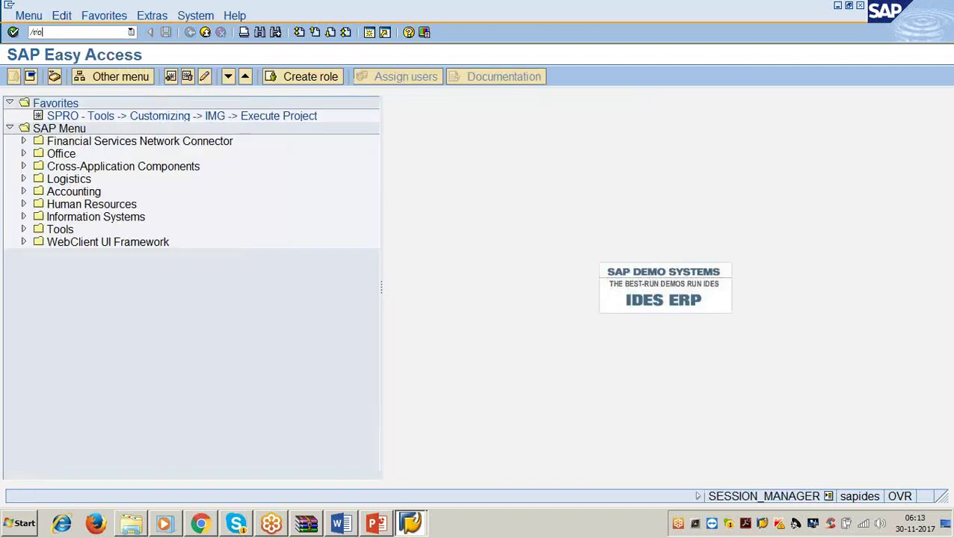
{"action": "type", "text": "bd4"}
{"action": "key", "text": "Return"}
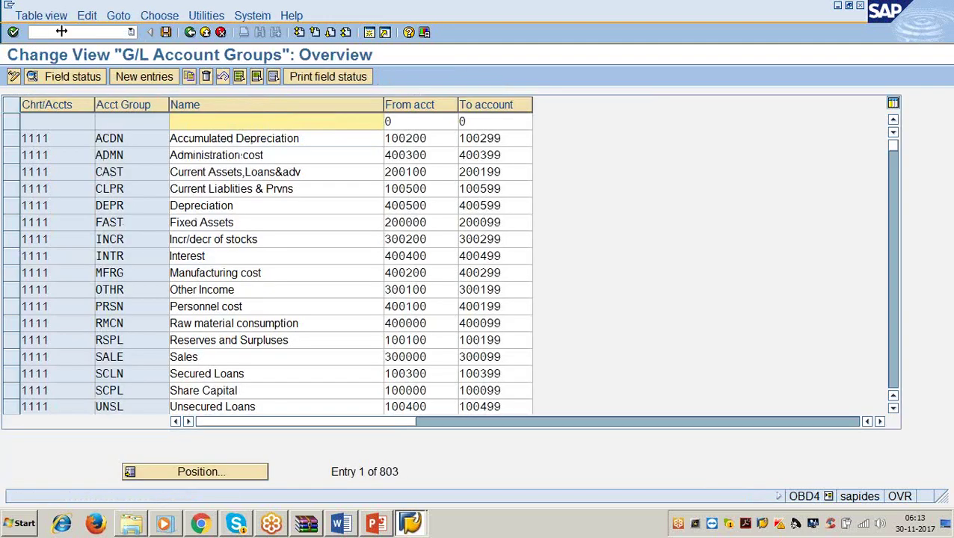
{"action": "left_click", "coordinate": [192, 474]}
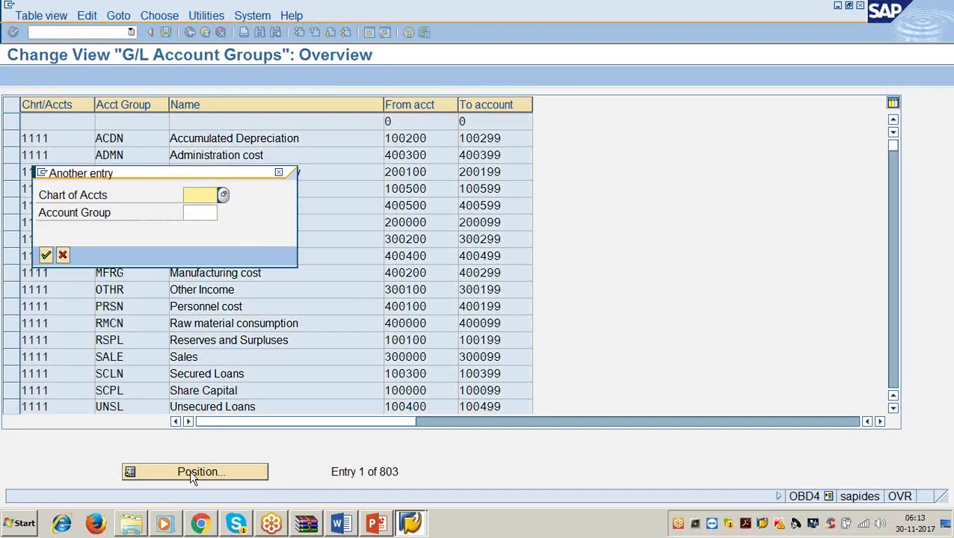
{"action": "type", "text": "3366"}
{"action": "key", "text": "Return"}
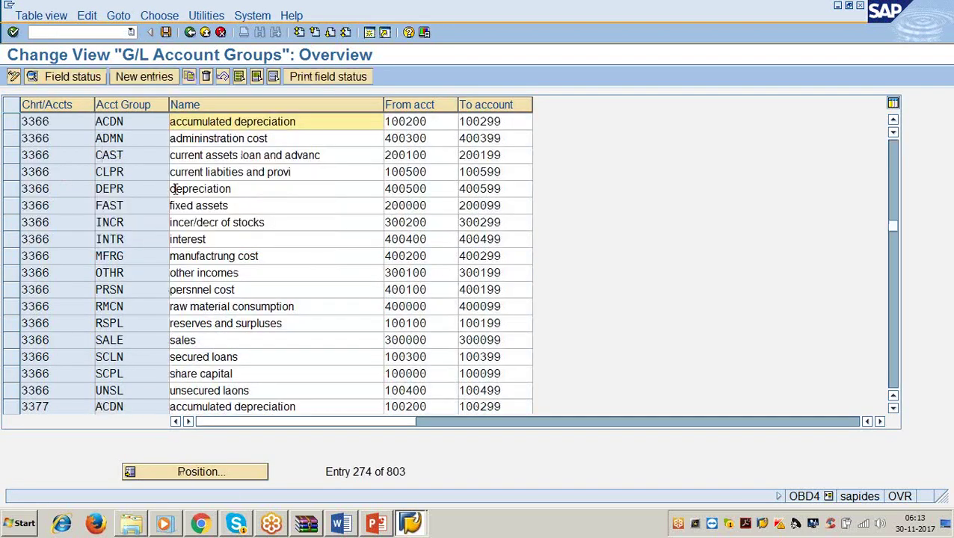
- Examine the name and the from/to account number range of the CAST account group in chart of accounts 3366
{"action": "left_click", "coordinate": [336, 155]}
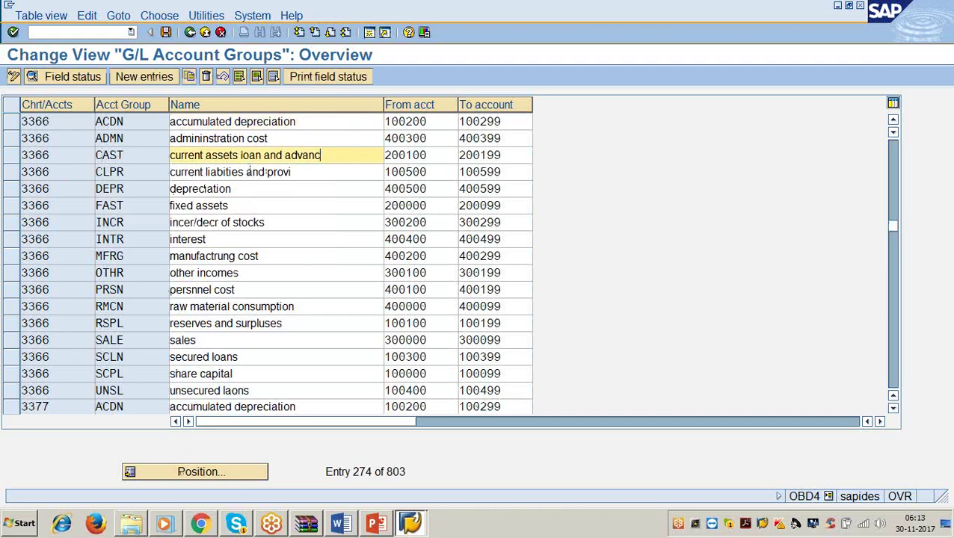
{"action": "left_click_drag", "start_coordinate": [322, 157], "coordinate": [158, 158]}
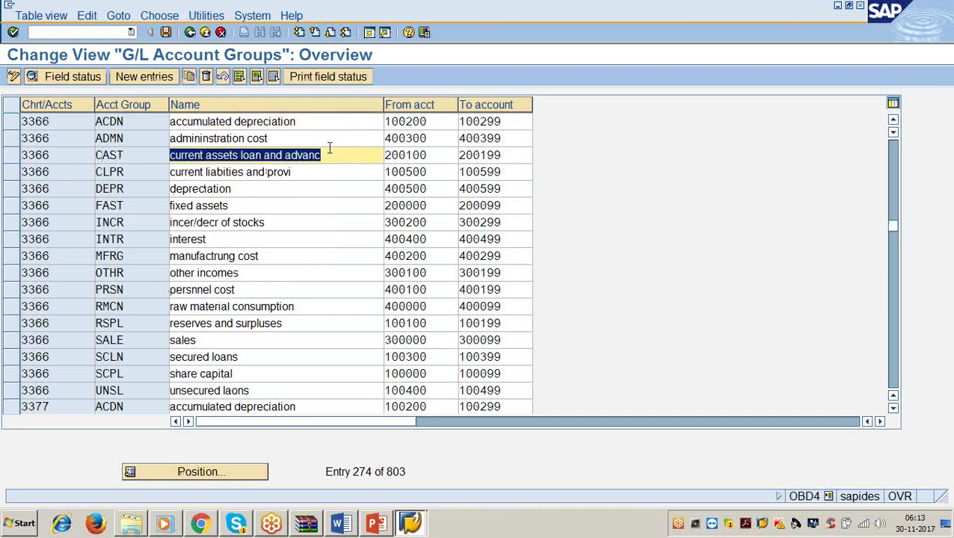
{"action": "left_click", "coordinate": [441, 155]}
{"action": "left_click", "coordinate": [511, 153]}
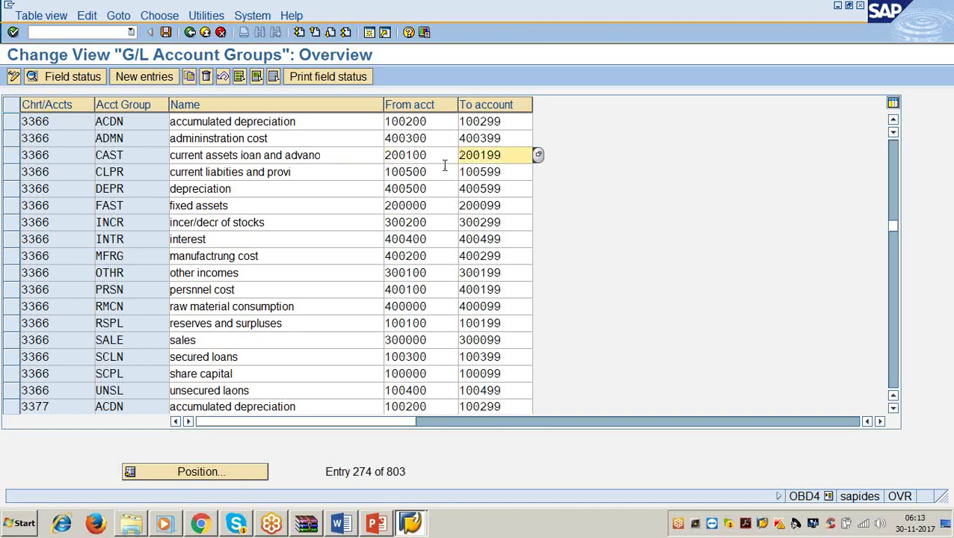
{"action": "left_click_drag", "start_coordinate": [435, 155], "coordinate": [352, 174]}
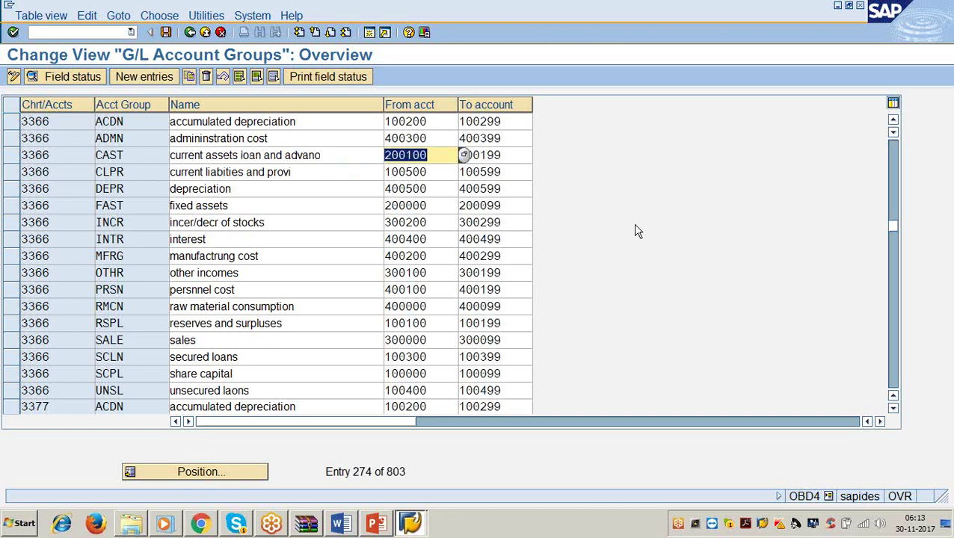
- Leave the G/L account groups view and open transaction FS00 for central G/L account editing
{"action": "left_click", "coordinate": [100, 32]}
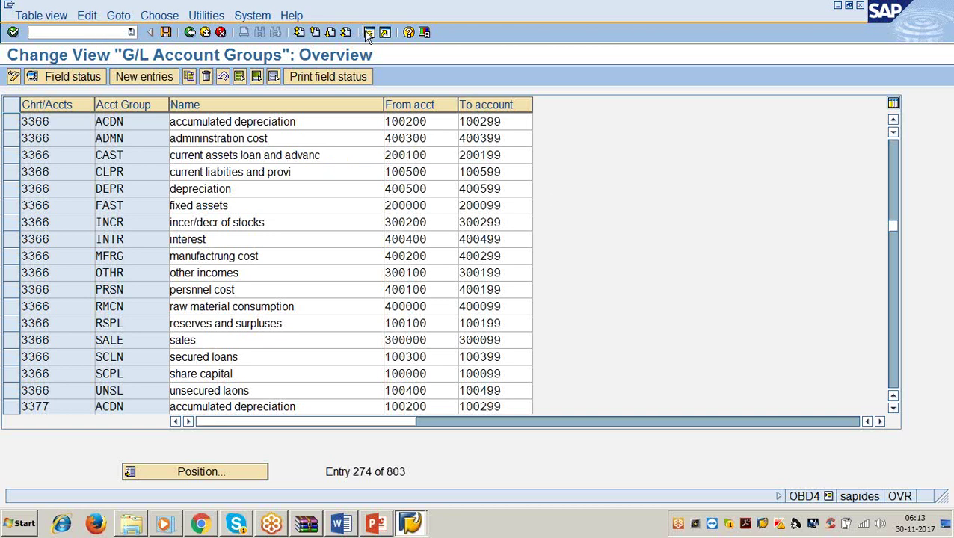
{"action": "key", "text": "shift+F3"}
{"action": "left_click", "coordinate": [82, 31]}
{"action": "type", "text": "/nfs00"}
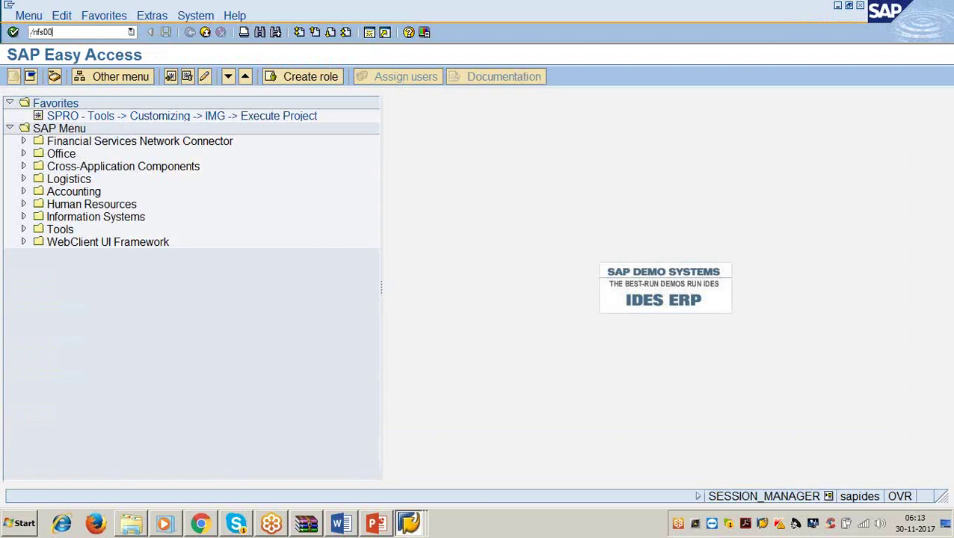
{"action": "key", "text": "Return"}
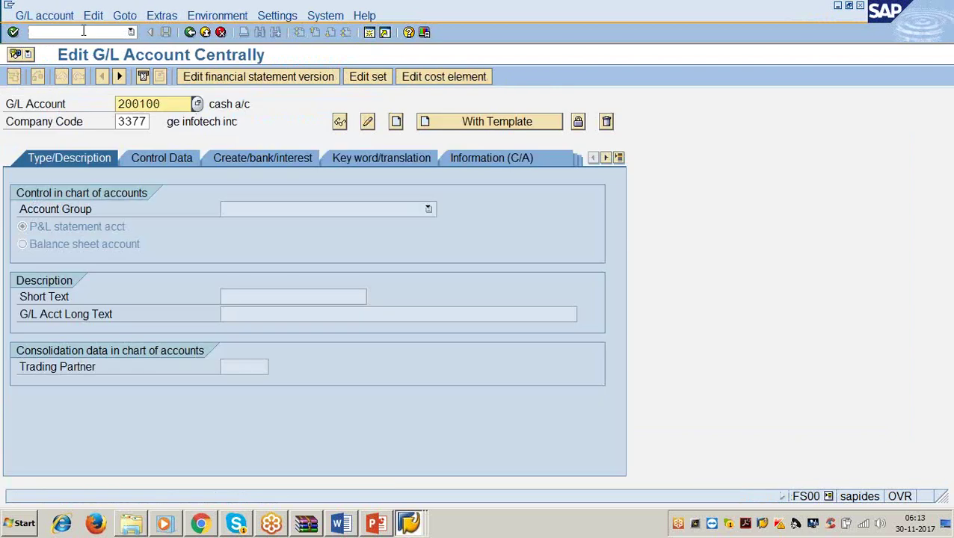
- Set the G/L account to 200101 and the company code to 3366
{"action": "left_click", "coordinate": [176, 105]}
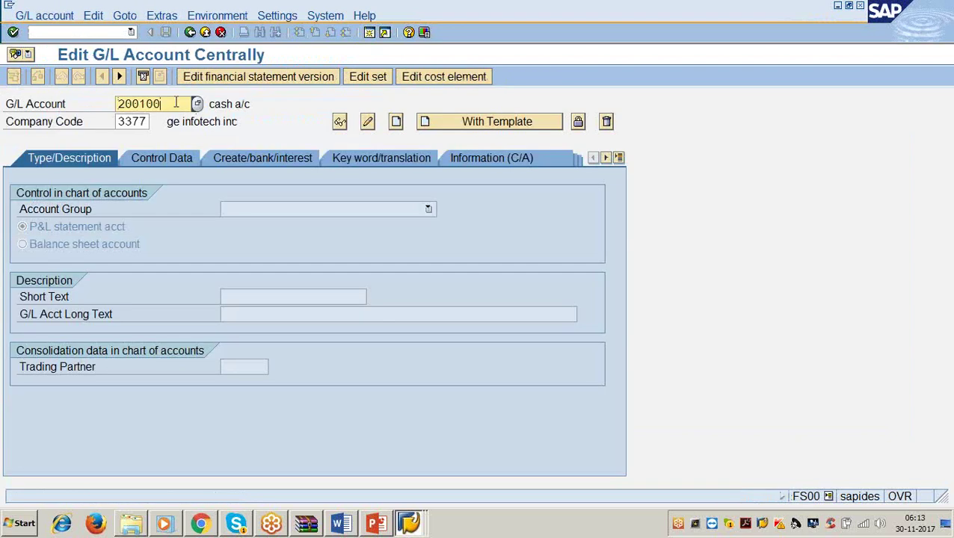
{"action": "key", "text": "BackSpace"}
{"action": "type", "text": "1"}
{"action": "key", "text": "Tab"}
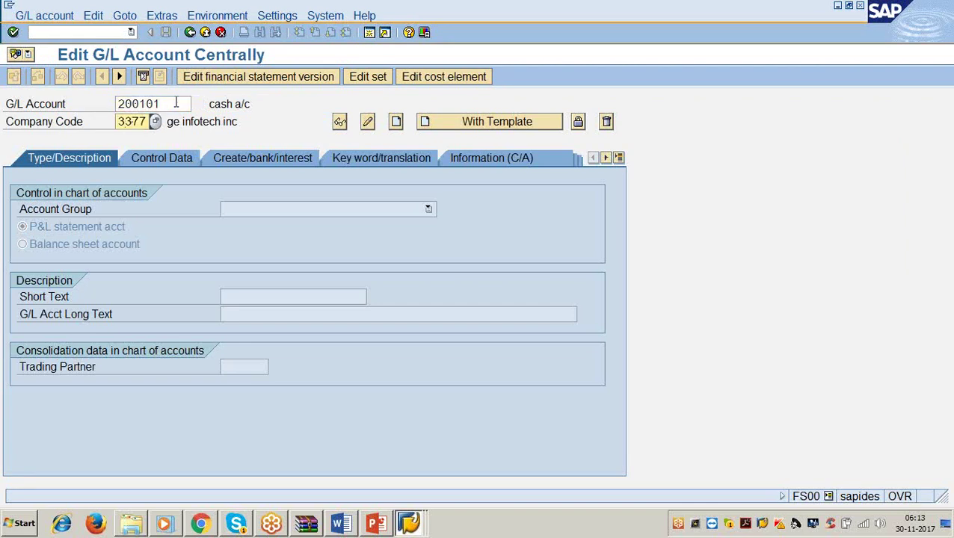
{"action": "type", "text": "3366"}
{"action": "left_click", "coordinate": [48, 15]}
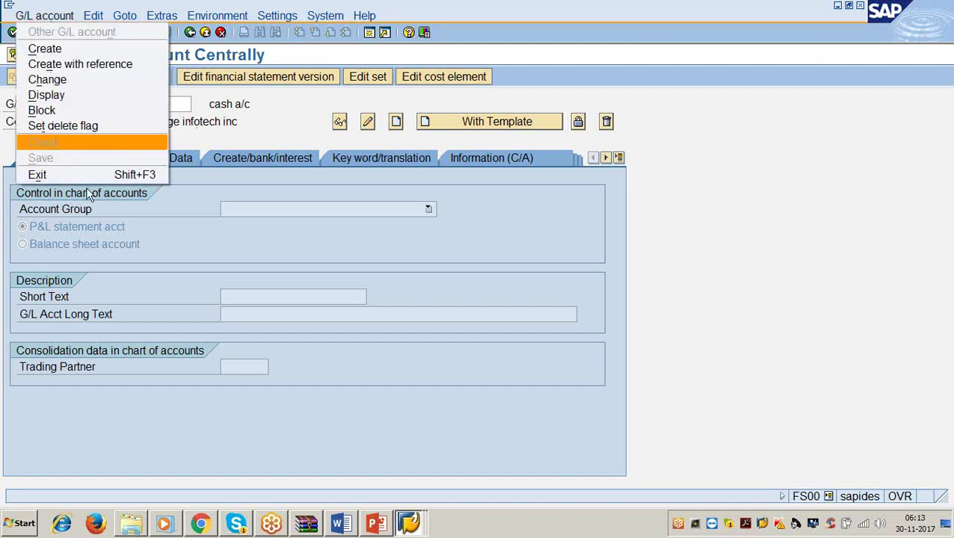
{"action": "key", "text": "Escape"}
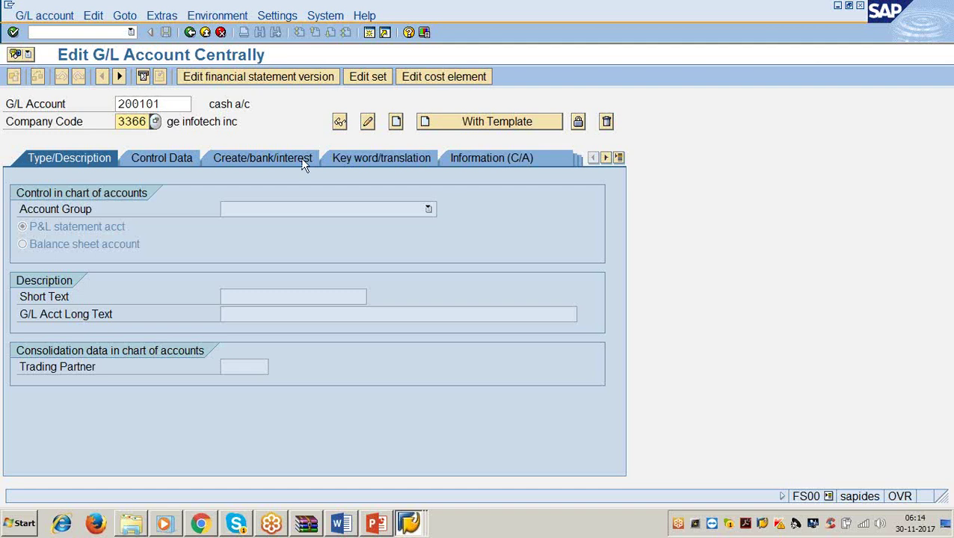
- Create G/L account 200101 with template, using reference account 200100 in company code 3366
{"action": "left_click", "coordinate": [171, 104]}
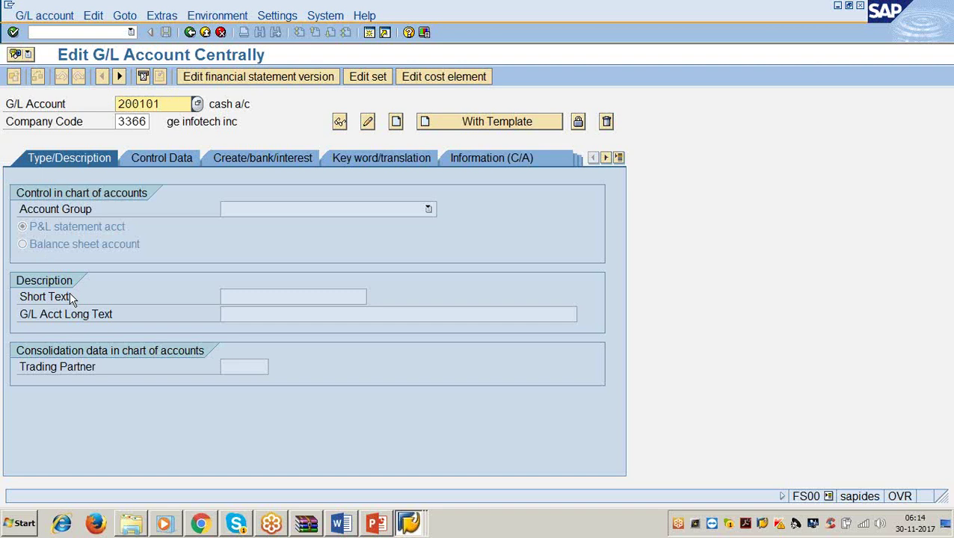
{"action": "left_click", "coordinate": [273, 294]}
{"action": "left_click_drag", "start_coordinate": [179, 104], "coordinate": [98, 104]}
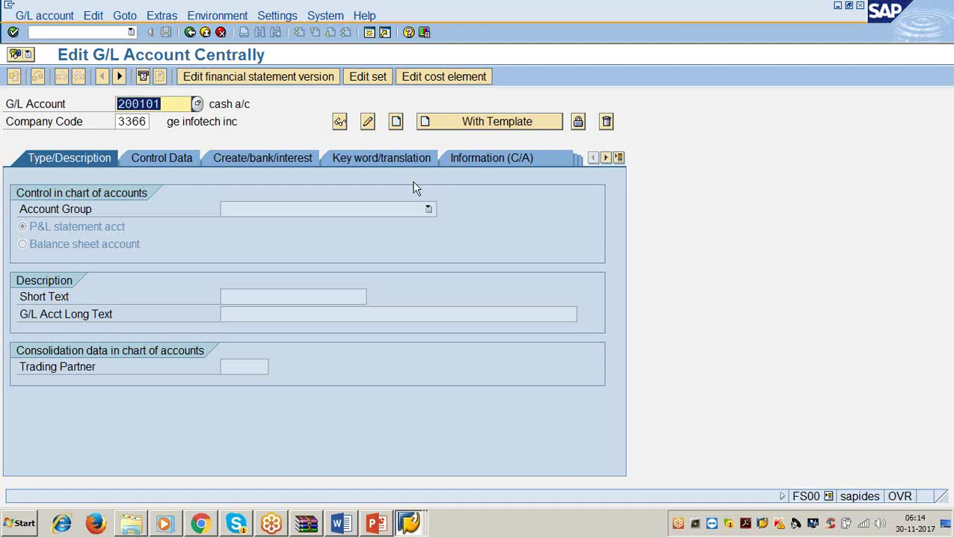
{"action": "left_click", "coordinate": [474, 127]}
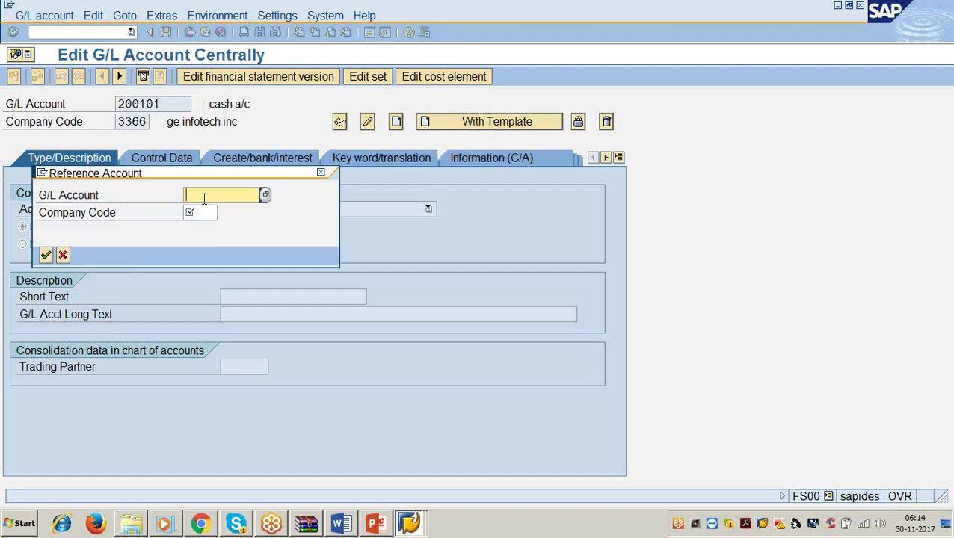
{"action": "type", "text": "200100"}
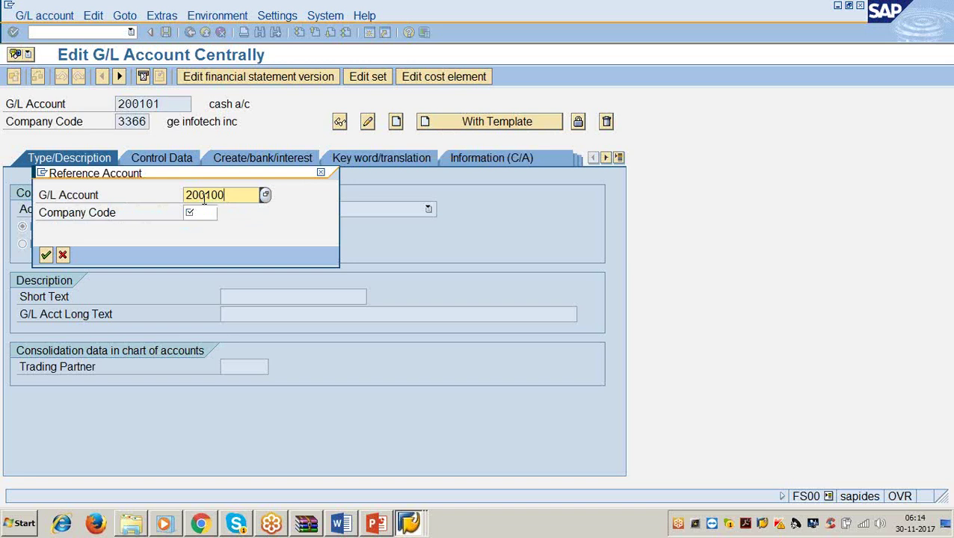
{"action": "key", "text": "Tab"}
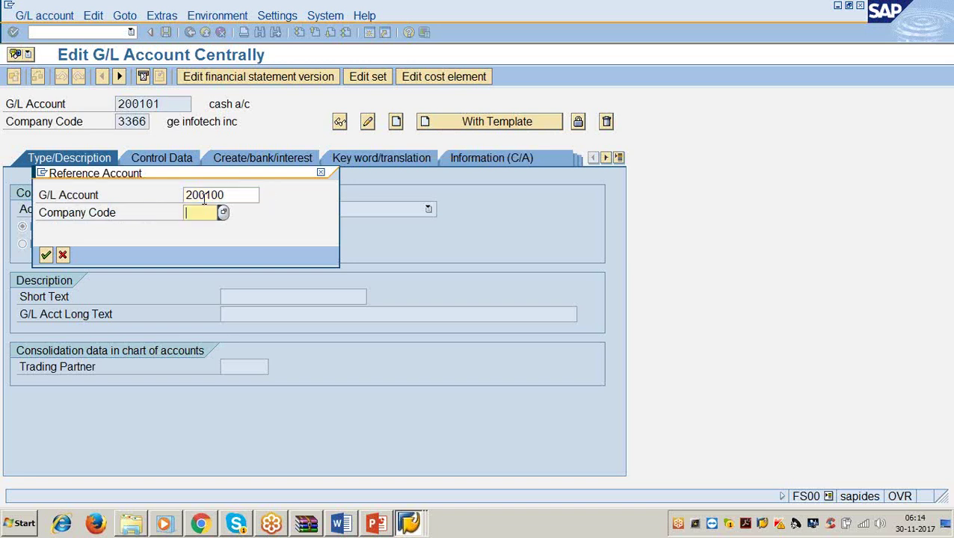
{"action": "type", "text": "3366"}
{"action": "key", "text": "Return"}
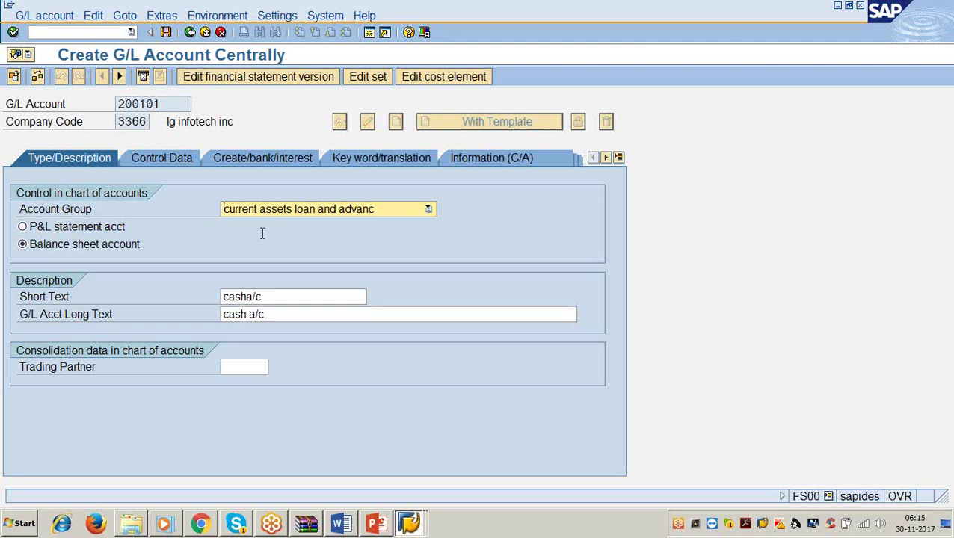
- Replace the account's short text with hsbc bank a.c and its G/L account long text with hsbc bank a/c
{"action": "left_click", "coordinate": [182, 156]}
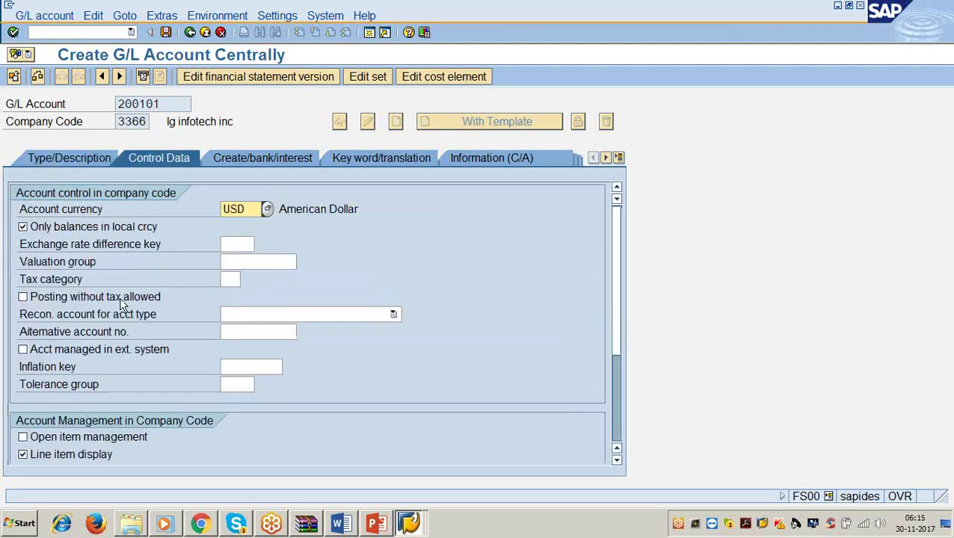
{"action": "scroll", "coordinate": [119, 300], "scroll_direction": "down", "scroll_amount": 3}
{"action": "scroll", "coordinate": [119, 300], "scroll_direction": "up", "scroll_amount": 3}
{"action": "left_click", "coordinate": [245, 159]}
{"action": "left_click", "coordinate": [86, 157]}
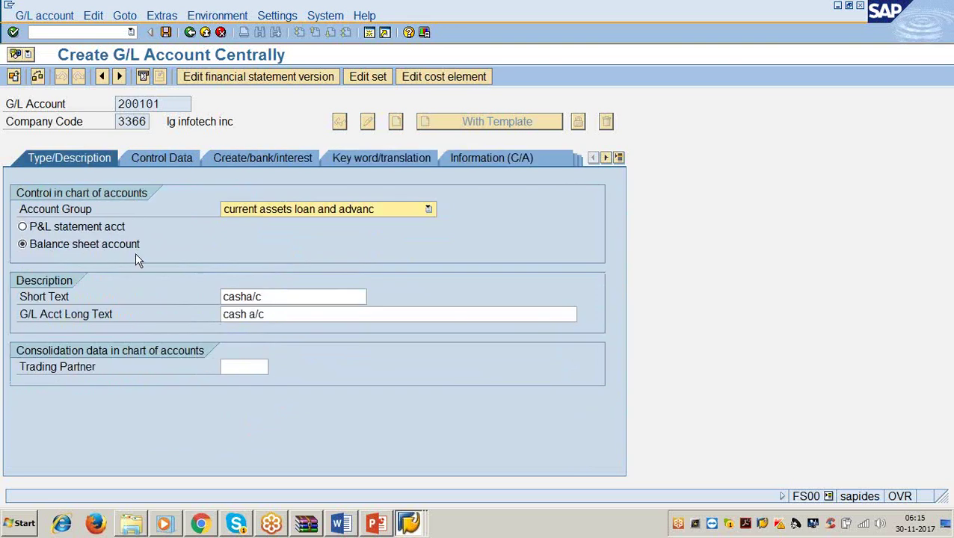
{"action": "left_click", "coordinate": [277, 296]}
{"action": "key", "text": "BackSpace"}
{"action": "key", "text": "BackSpace"}
{"action": "key", "text": "BackSpace"}
{"action": "key", "text": "BackSpace"}
{"action": "key", "text": "BackSpace"}
{"action": "key", "text": "BackSpace"}
{"action": "key", "text": "BackSpace"}
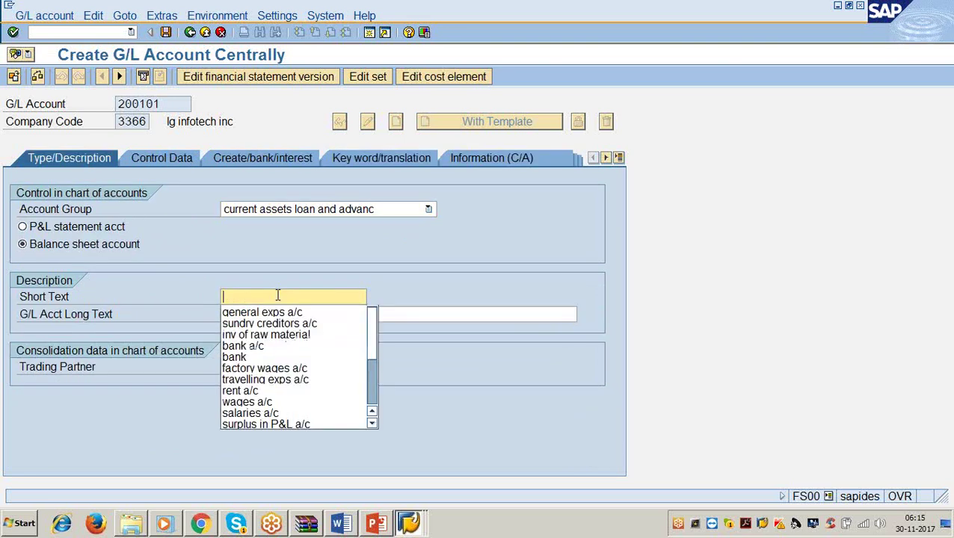
{"action": "type", "text": "hsbc bank a/c"}
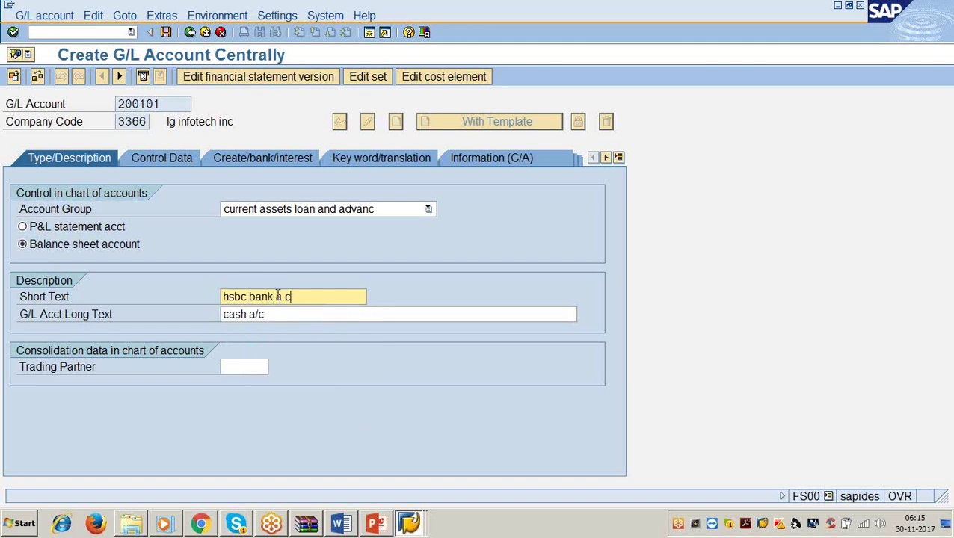
{"action": "key", "text": "Tab"}
{"action": "type", "text": "hsbc ba"}
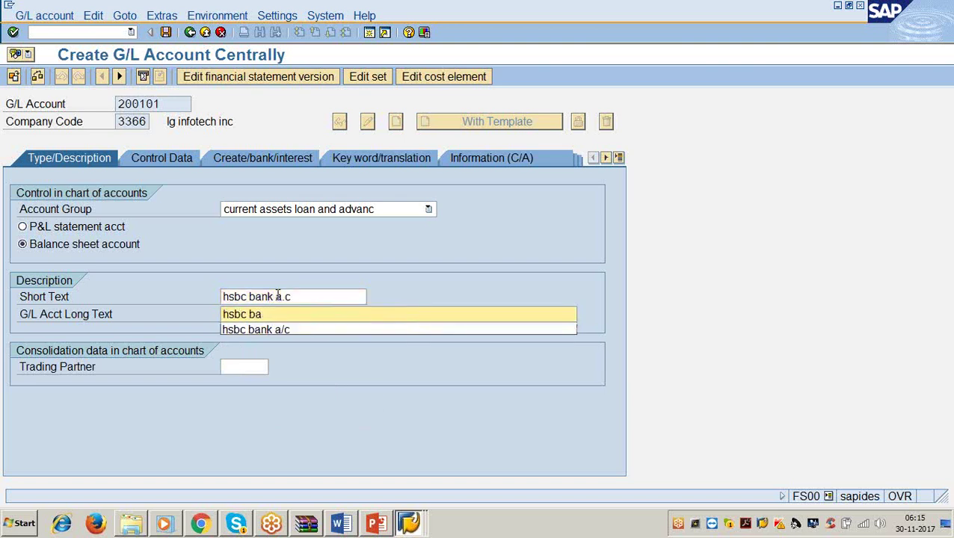
{"action": "key", "text": "Down"}
{"action": "key", "text": "Return"}
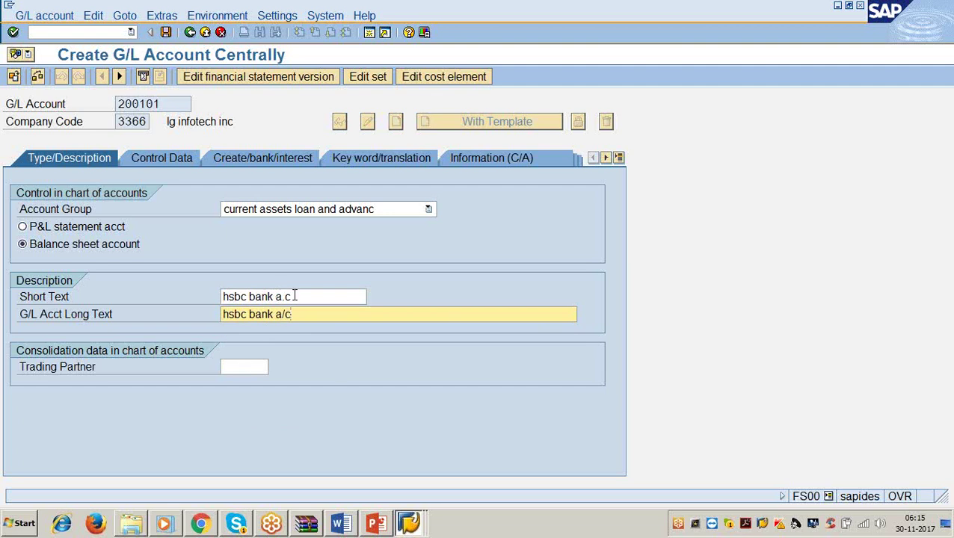
- Correct the short text to hsbc bank a/c, check the create/bank/interest settings, and save the G/L account
{"action": "left_click", "coordinate": [295, 296]}
{"action": "key", "text": "BackSpace"}
{"action": "key", "text": "BackSpace"}
{"action": "type", "text": "/"}
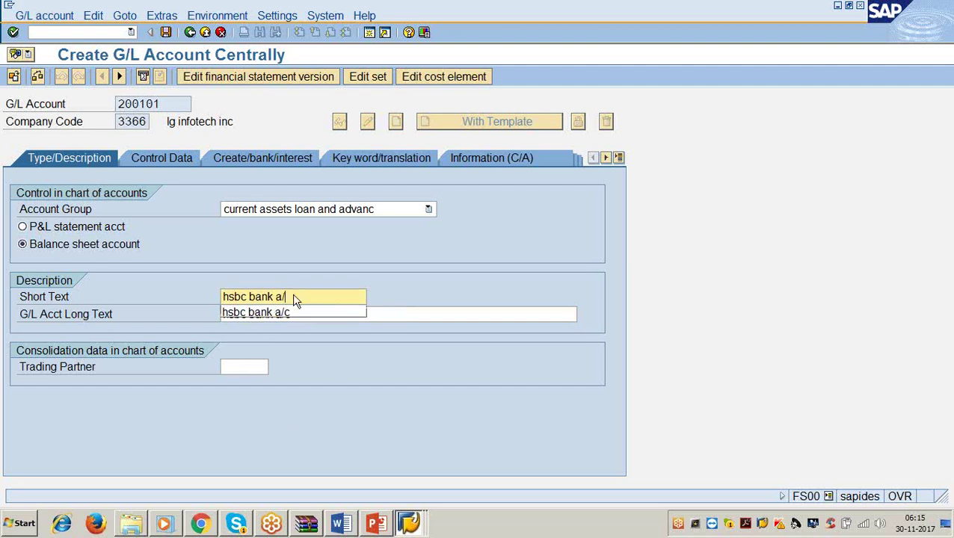
{"action": "type", "text": "c"}
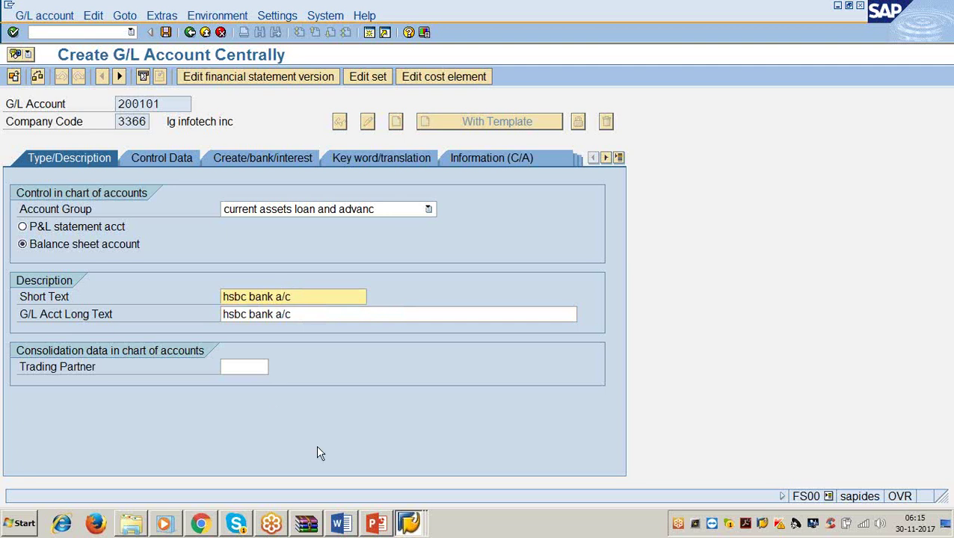
{"action": "left_click", "coordinate": [285, 158]}
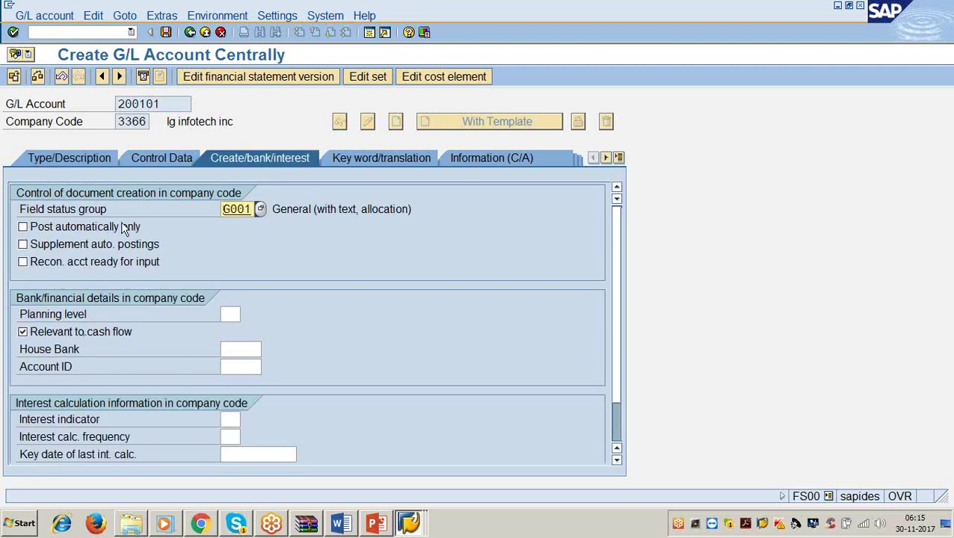
{"action": "left_click", "coordinate": [167, 33]}
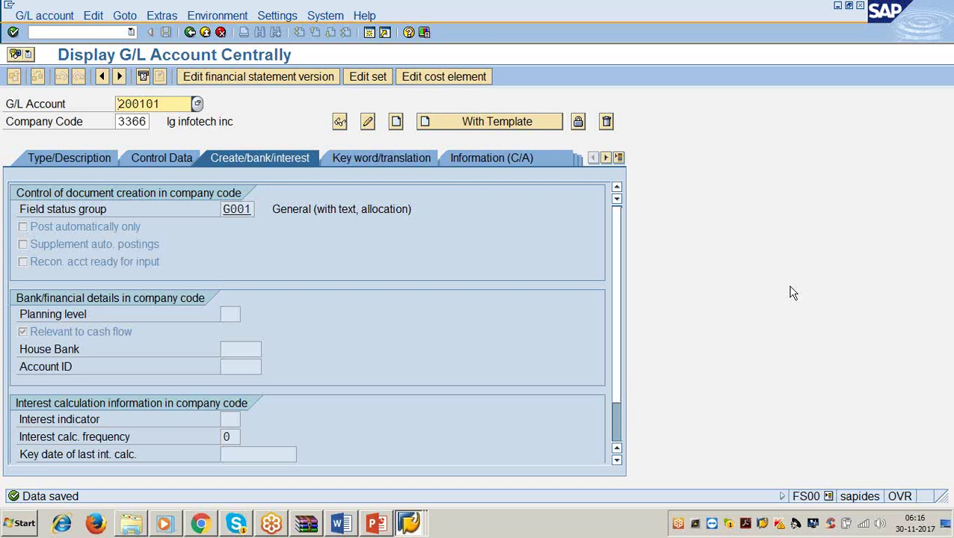
- Switch to the ACCOUNTS PAYABLE document in Word and look up Step 2, house bank creation, with its transaction code
{"action": "left_click", "coordinate": [341, 525]}
{"action": "scroll", "coordinate": [364, 361], "scroll_direction": "down", "scroll_amount": 7}
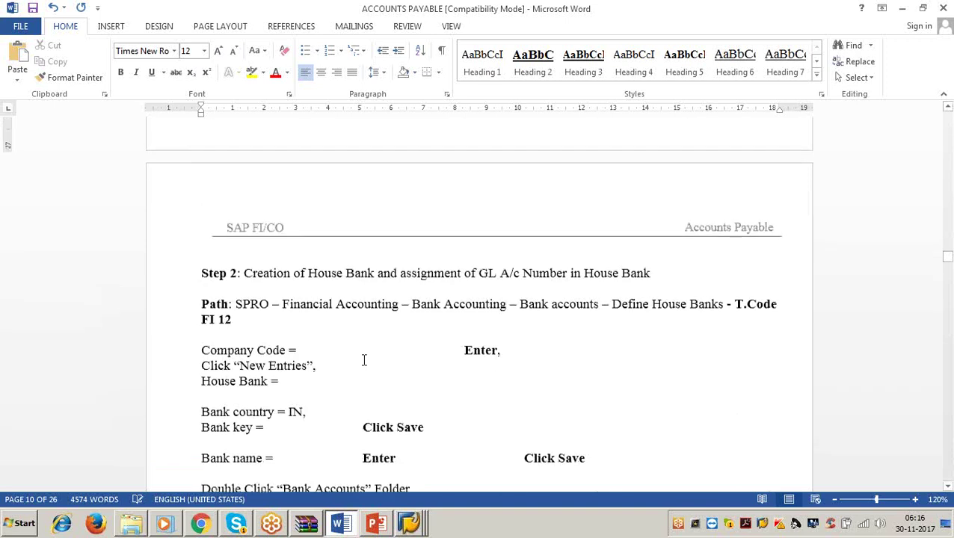
{"action": "left_click", "coordinate": [656, 232]}
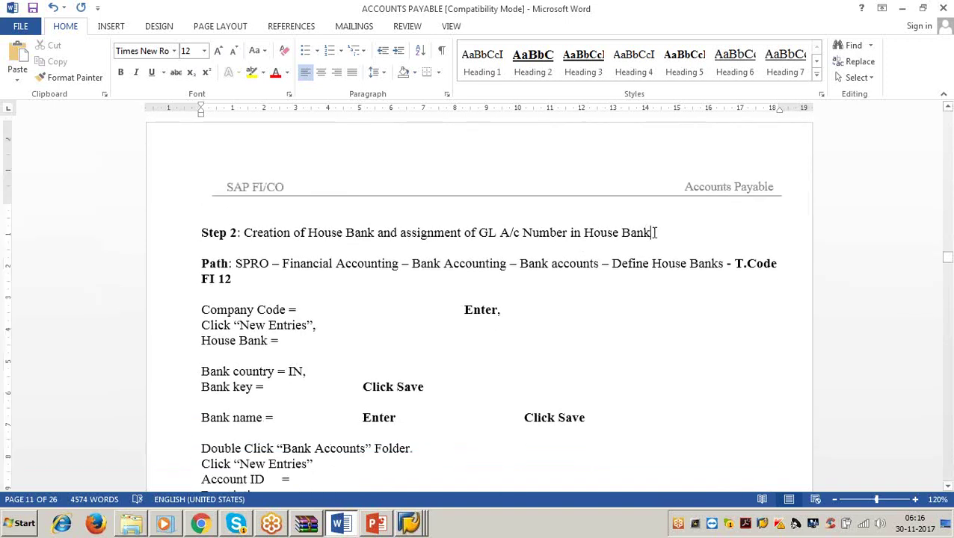
{"action": "left_click", "coordinate": [238, 281]}
- Return to SAP and open the house banks overview in transaction FI12 for company code 3366
{"action": "left_click", "coordinate": [903, 8]}
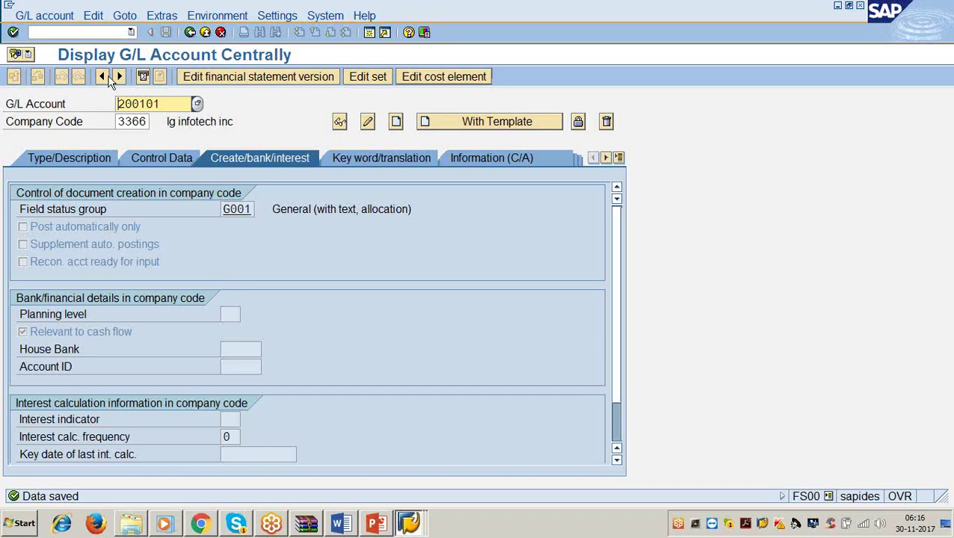
{"action": "left_click", "coordinate": [65, 32]}
{"action": "type", "text": "/nfi12"}
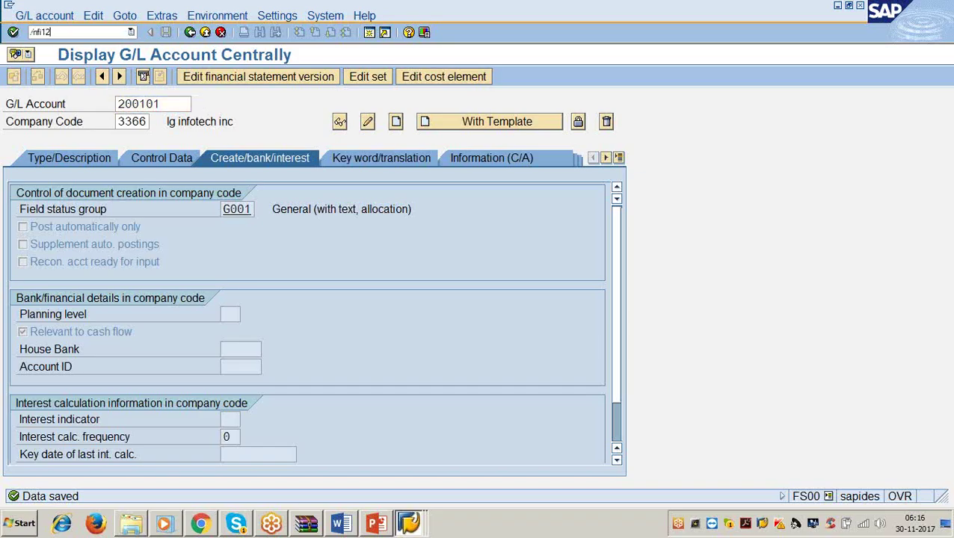
{"action": "key", "text": "Return"}
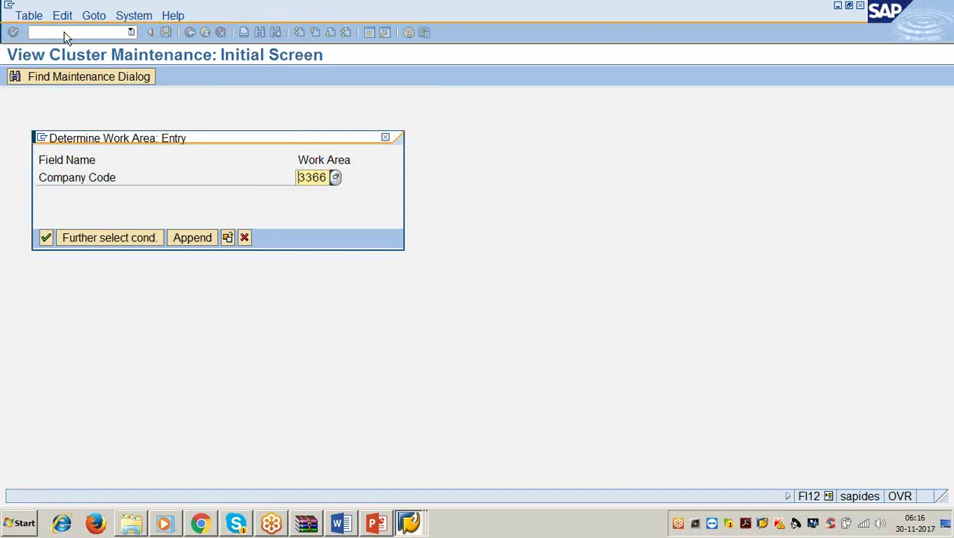
{"action": "left_click", "coordinate": [46, 238]}
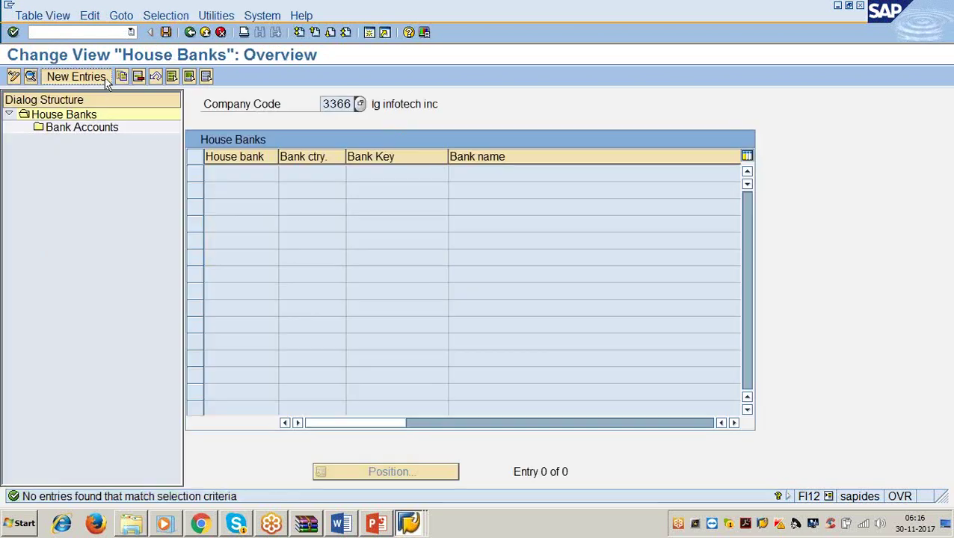
- Add a new house bank entry hsbcm with bank country us and bank key 123456789
{"action": "left_click", "coordinate": [106, 79]}
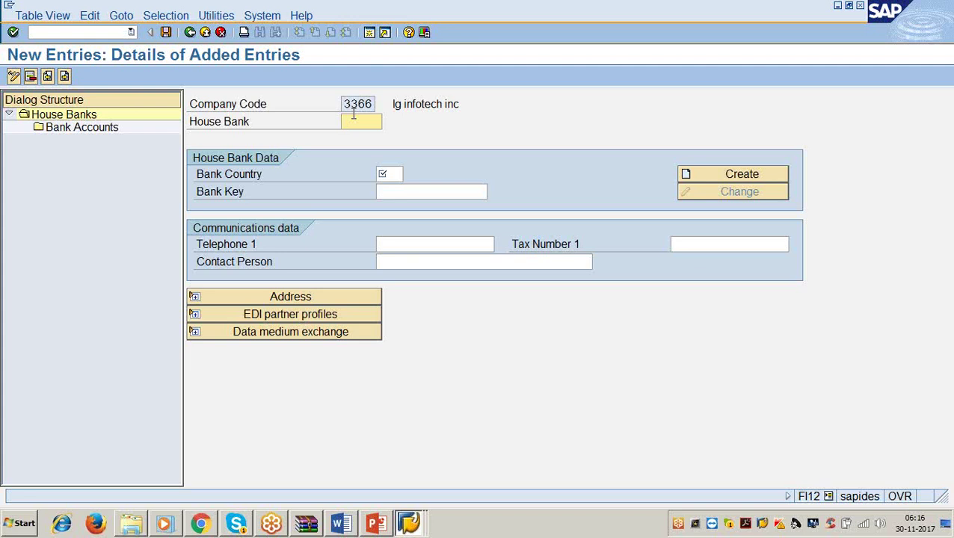
{"action": "type", "text": "hsbcm"}
{"action": "left_click", "coordinate": [394, 173]}
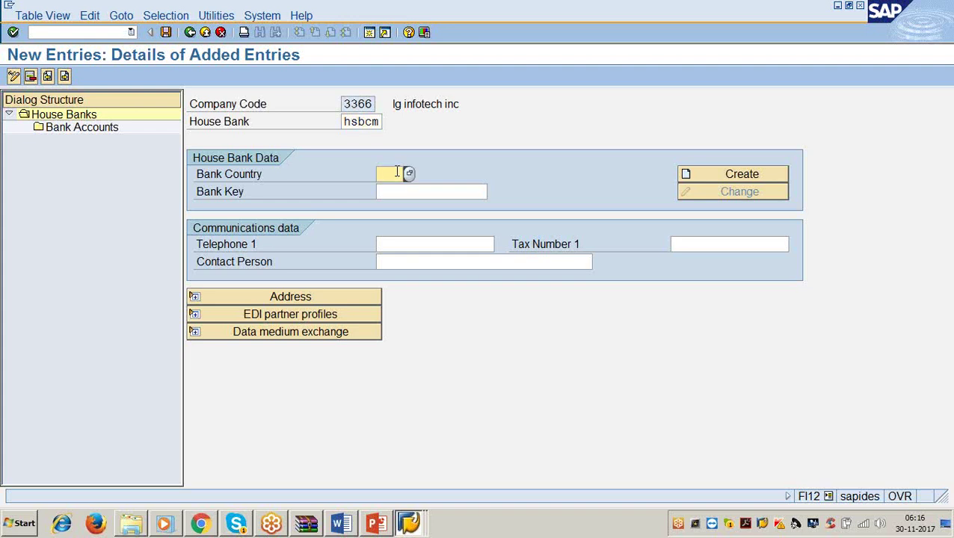
{"action": "type", "text": "us"}
{"action": "left_click", "coordinate": [389, 192]}
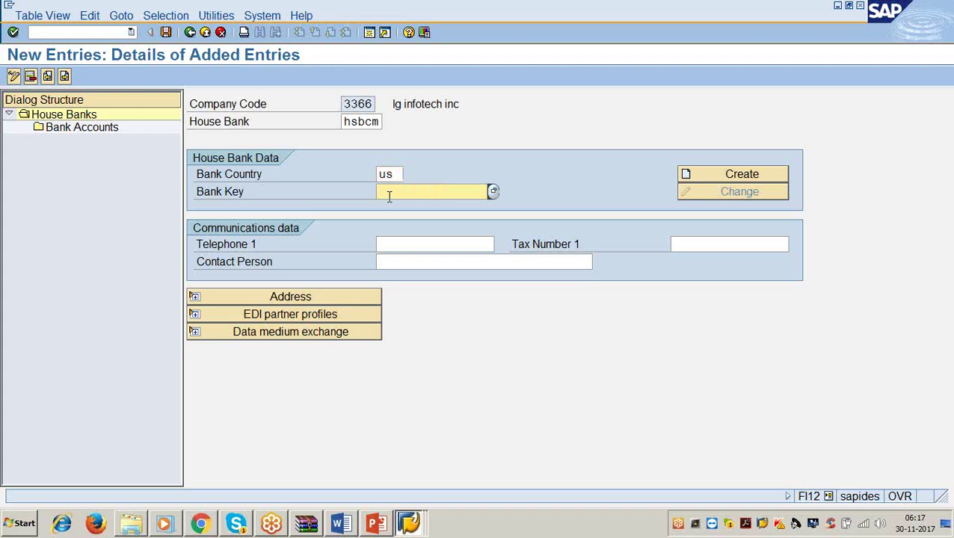
{"action": "type", "text": "1"}
{"action": "key", "text": "Down"}
{"action": "key", "text": "Return"}
- Switch to the ACCOUNTS PAYABLE document in Word and review the Step 2 instructions for house bank and bank account data
{"action": "left_click", "coordinate": [340, 525]}
{"action": "scroll", "coordinate": [393, 341], "scroll_direction": "down", "scroll_amount": 4}
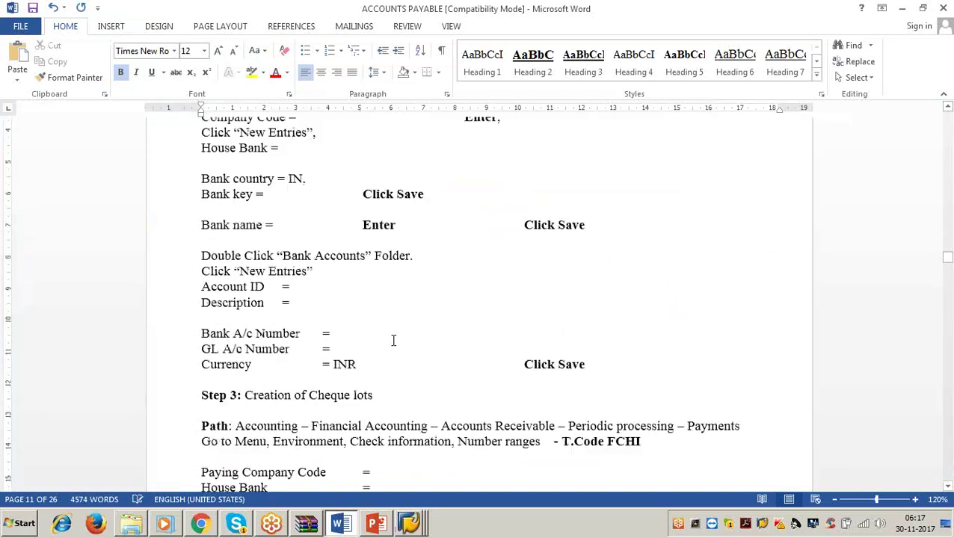
{"action": "scroll", "coordinate": [393, 341], "scroll_direction": "up", "scroll_amount": 2}
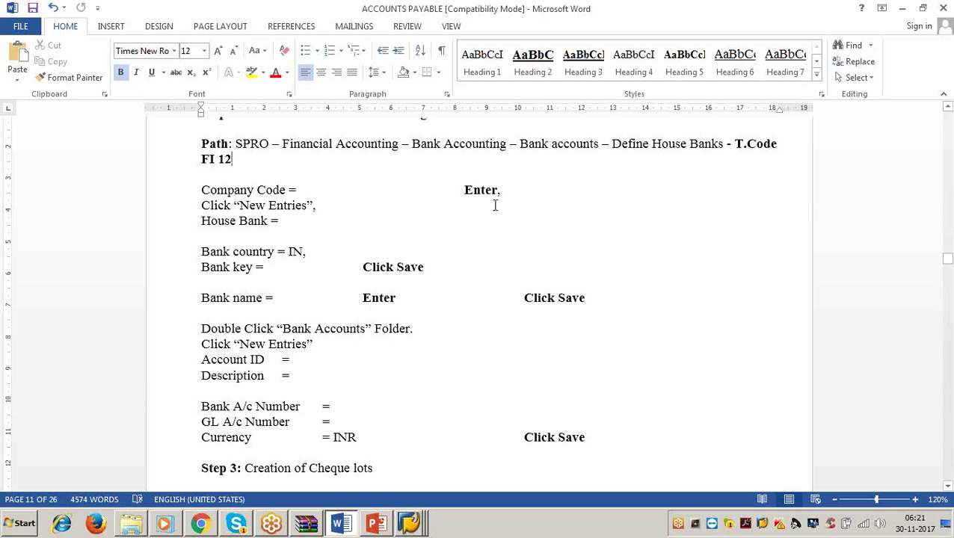
{"action": "type", "text": ","}
- Return to SAP and save the house bank entry under customizing request ID7K900131
{"action": "left_click", "coordinate": [903, 9]}
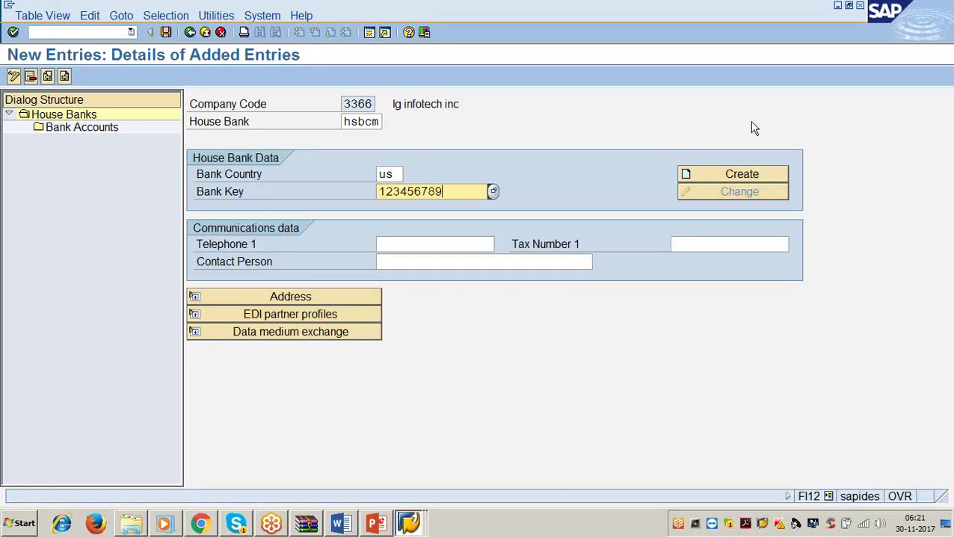
{"action": "left_click", "coordinate": [166, 32]}
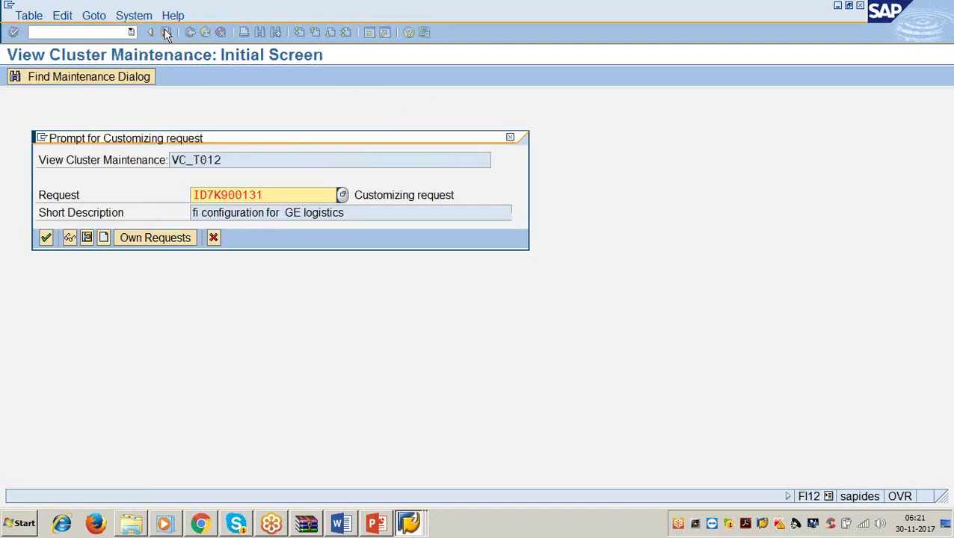
{"action": "left_click", "coordinate": [45, 238]}
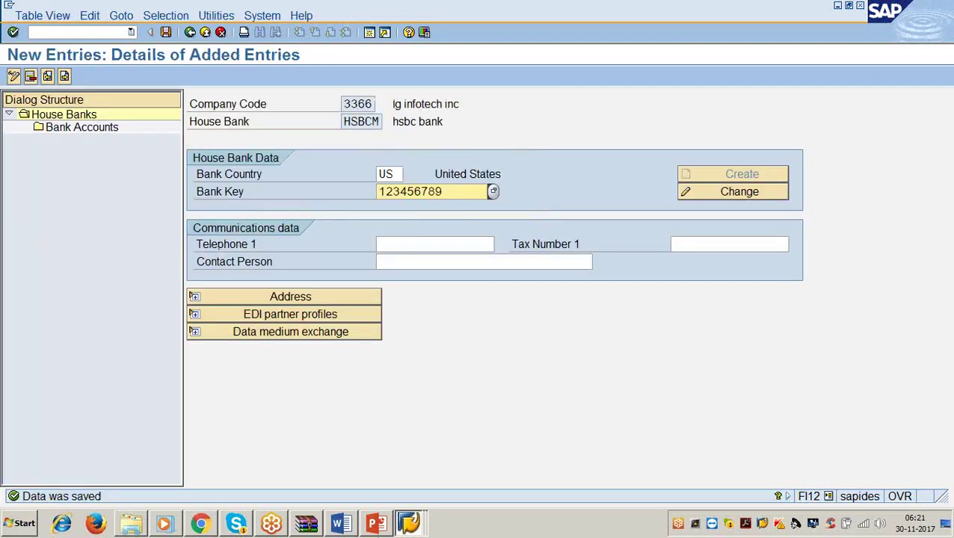
- Switch to the ACCOUNTS PAYABLE document in Word and insert a blank line below the Bank name line
{"action": "left_click", "coordinate": [340, 524]}
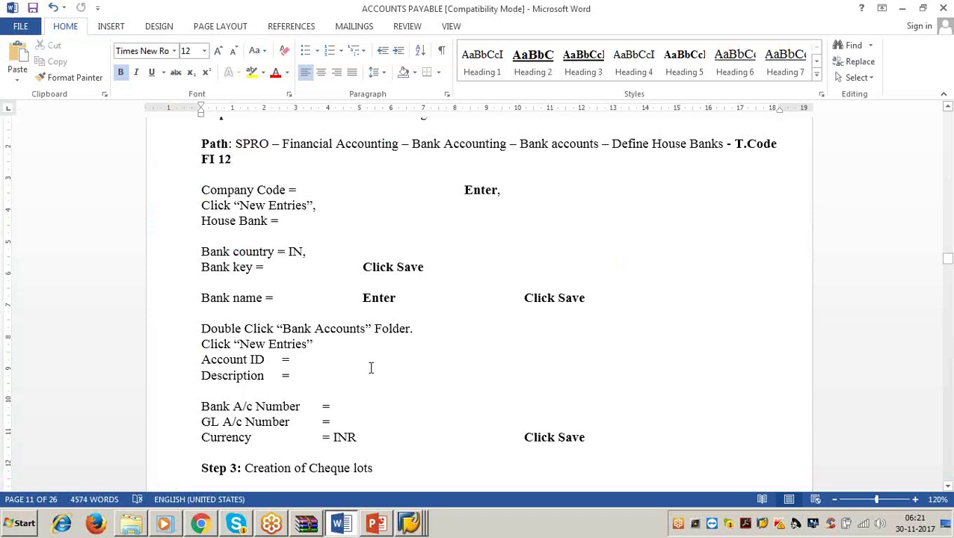
{"action": "left_click", "coordinate": [603, 297]}
{"action": "key", "text": "Return"}
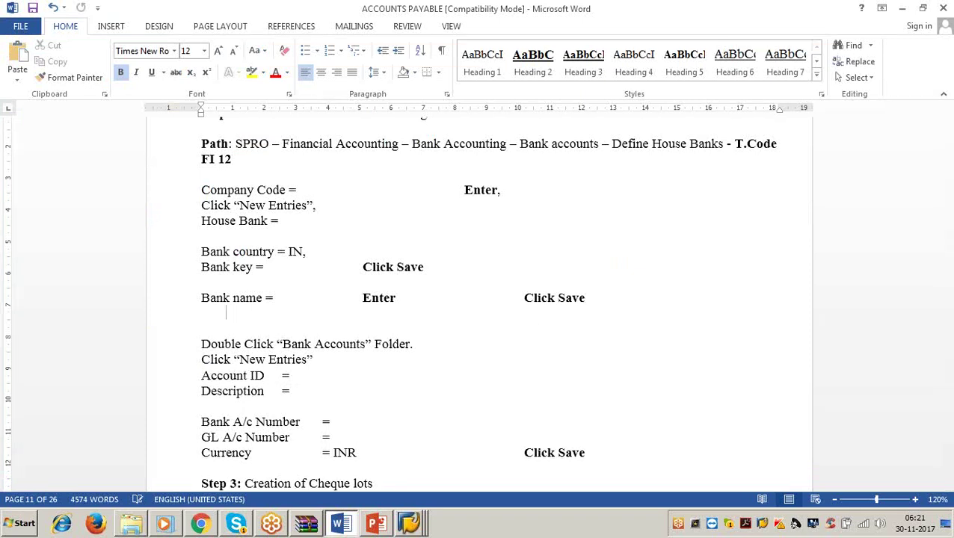
- Return to SAP and open the bank data of house bank HSBCM for changing to examine its address and control data
{"action": "left_click", "coordinate": [902, 8]}
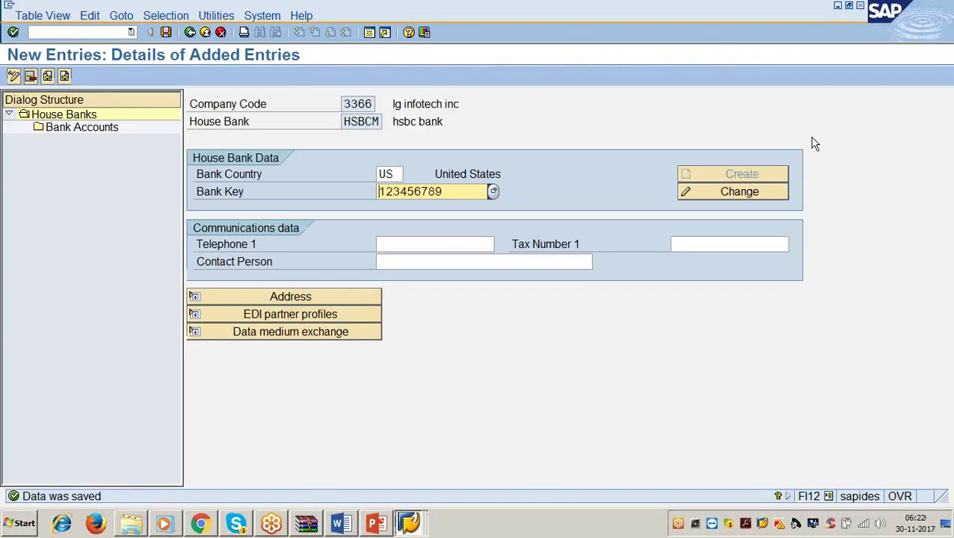
{"action": "left_click", "coordinate": [740, 196]}
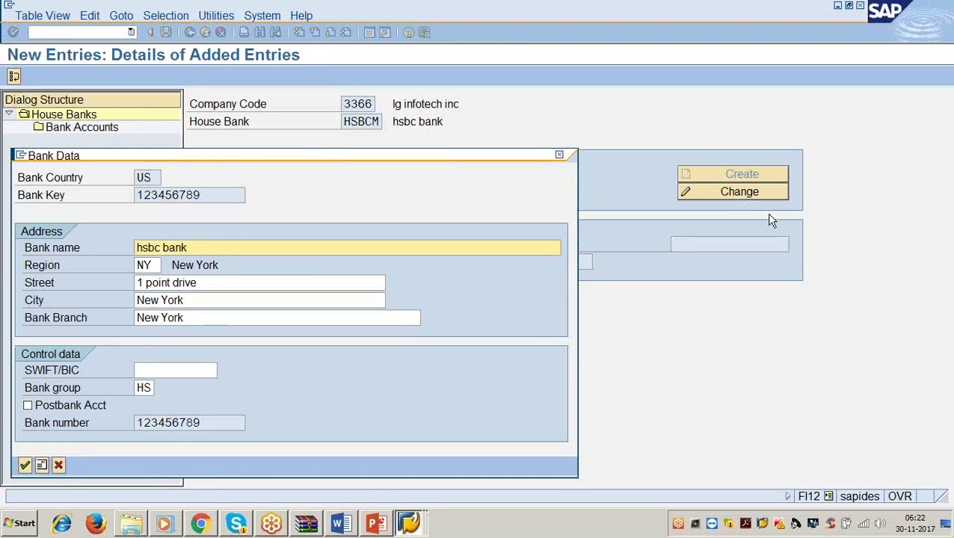
{"action": "left_click", "coordinate": [936, 225]}
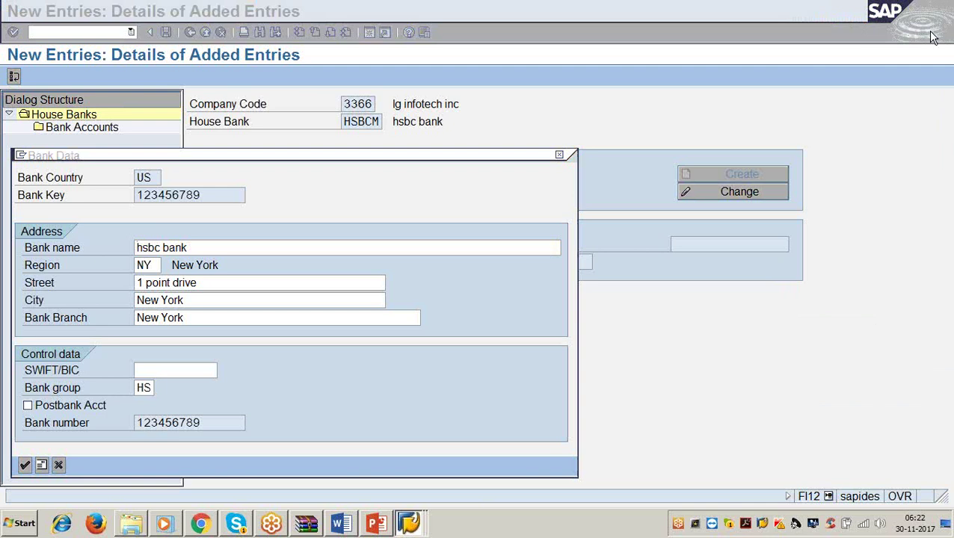
- Examine the bank's address fields, from bank name to bank branch, and the SWIFT/BIC field in the control data
{"action": "left_click", "coordinate": [730, 294]}
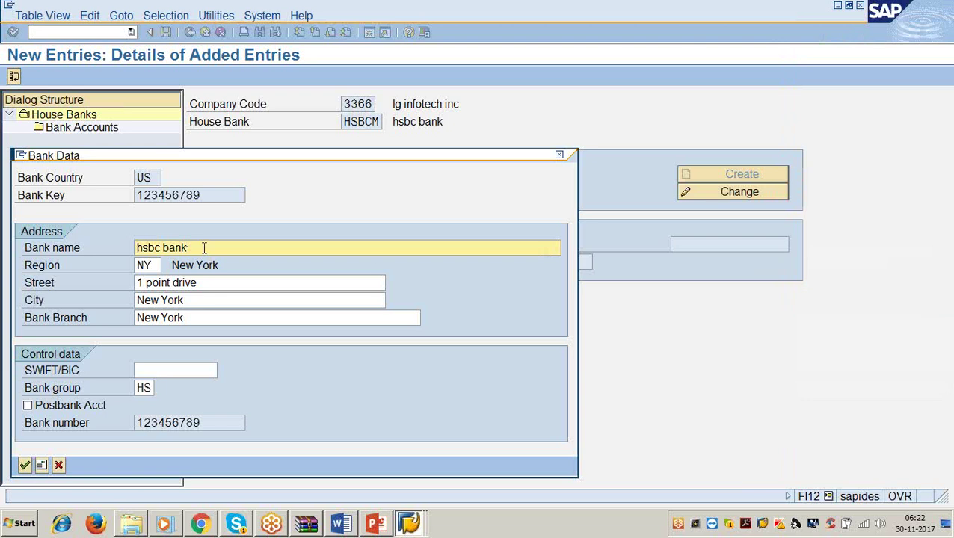
{"action": "left_click", "coordinate": [157, 265]}
{"action": "left_click", "coordinate": [200, 282]}
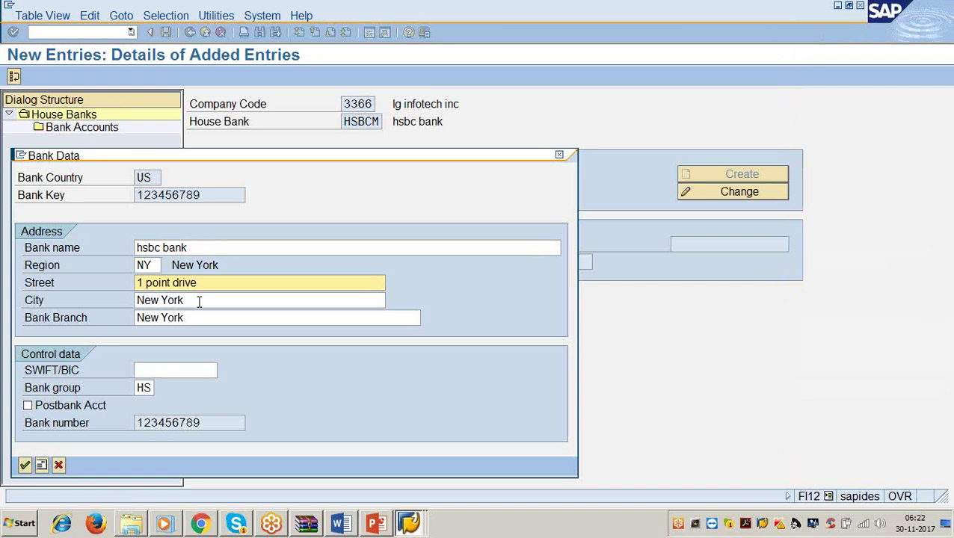
{"action": "left_click", "coordinate": [198, 300]}
{"action": "left_click", "coordinate": [196, 317]}
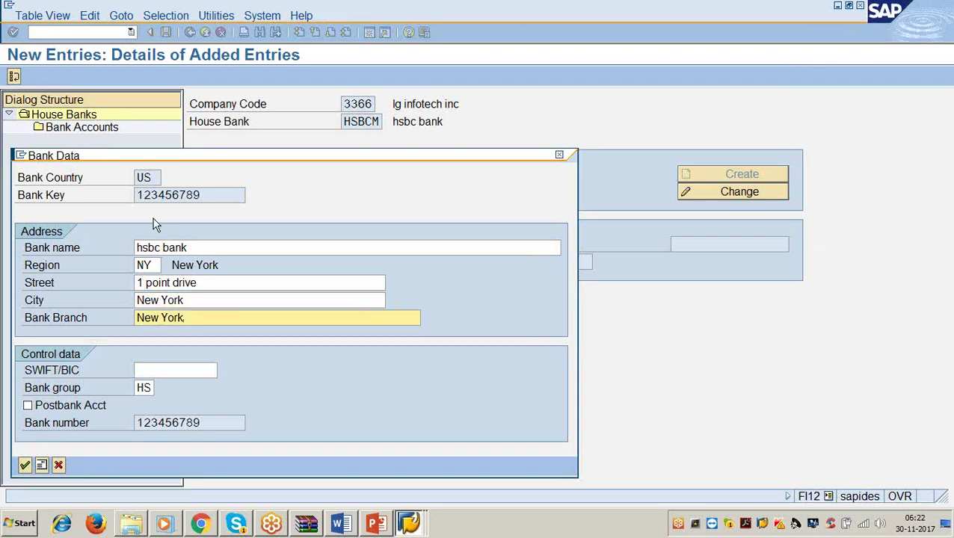
{"action": "left_click", "coordinate": [159, 370]}
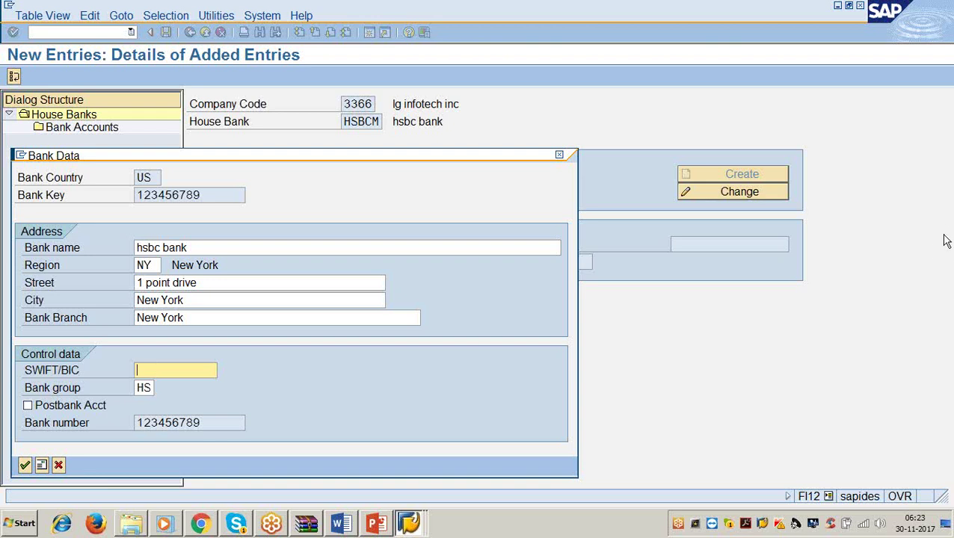
{"action": "key", "text": "Return"}
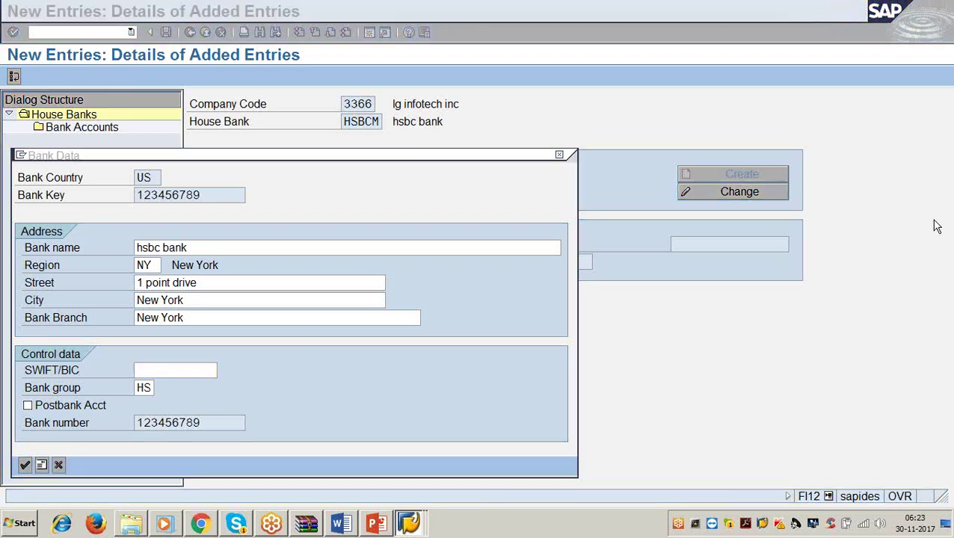
{"action": "key", "text": "Return"}
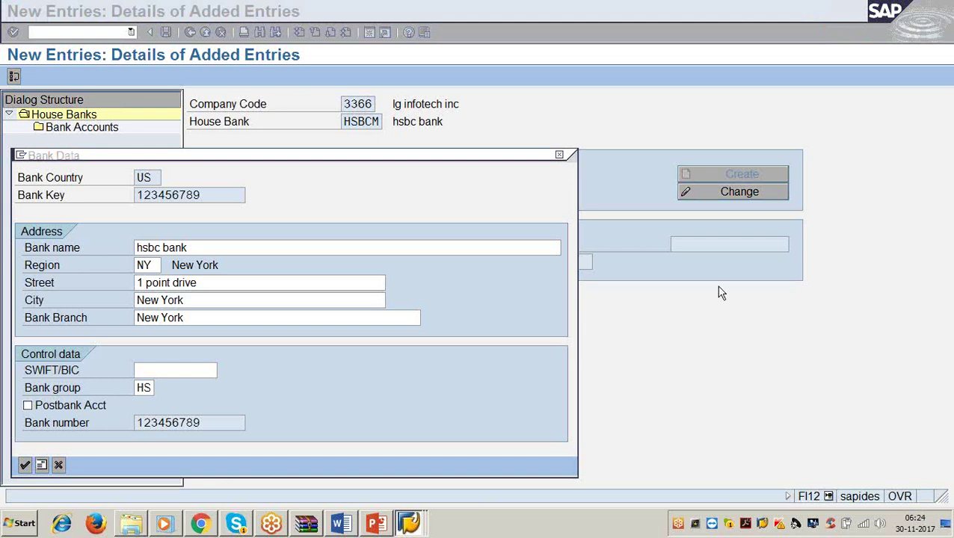
{"action": "left_click", "coordinate": [642, 350]}
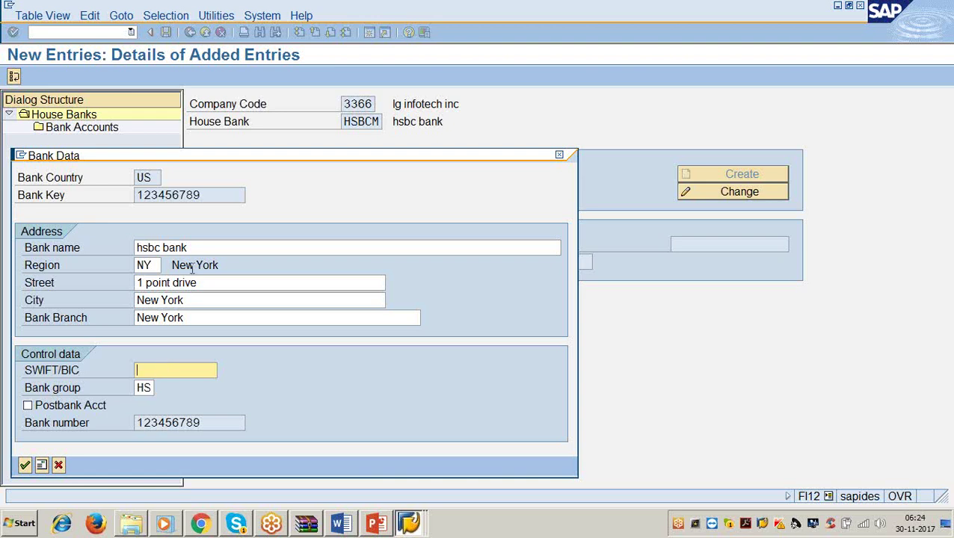
{"action": "left_click", "coordinate": [201, 243]}
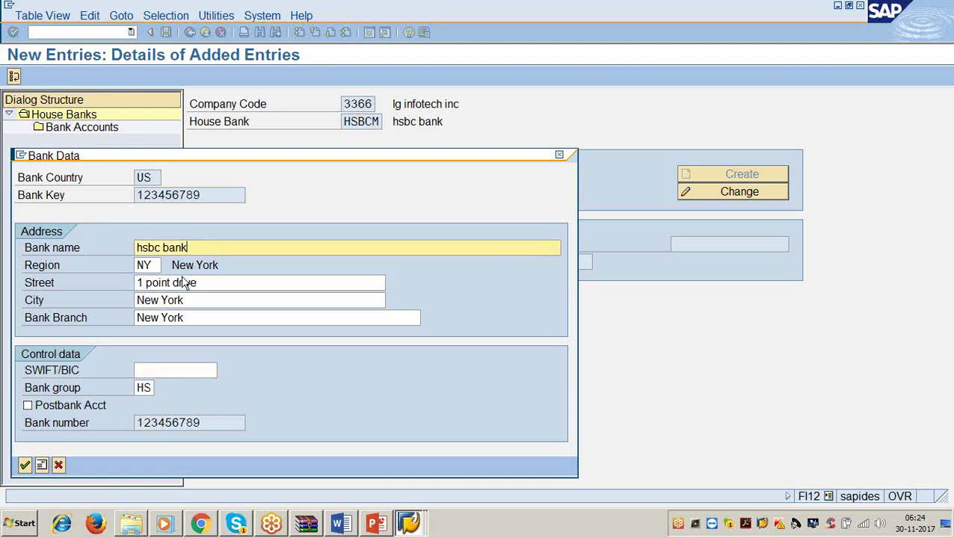
- Accept the bank data and save house bank HSBCM, and open a new bank account entry under it
{"action": "left_click", "coordinate": [25, 466]}
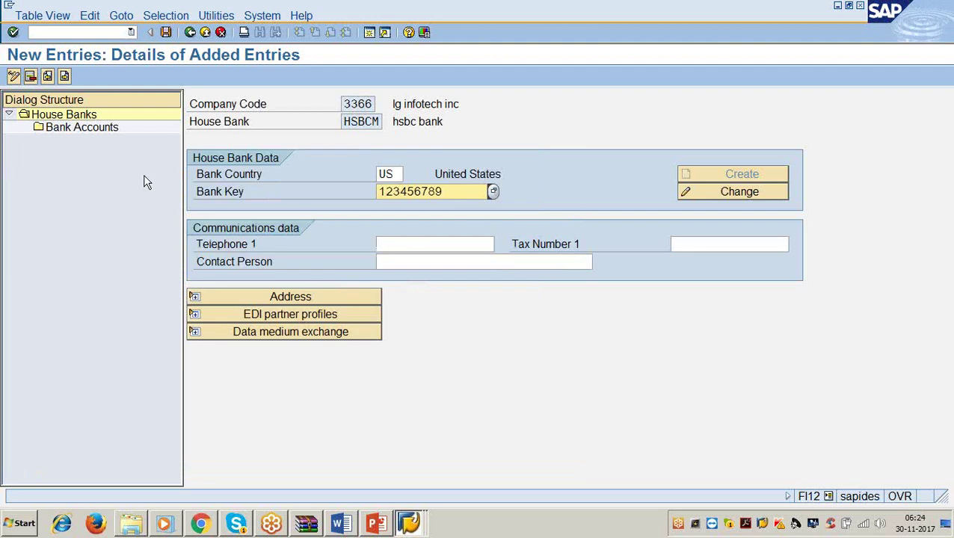
{"action": "left_click", "coordinate": [166, 32]}
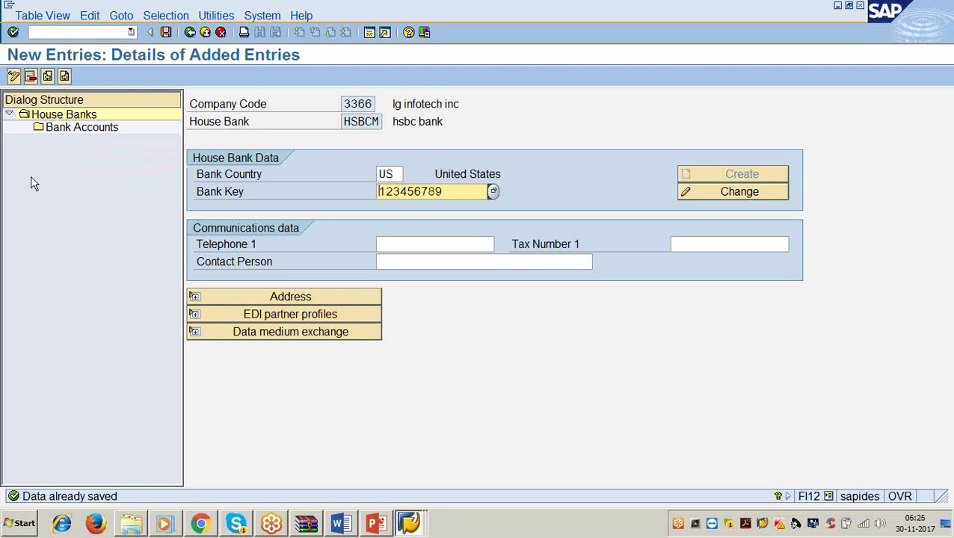
{"action": "double_click", "coordinate": [77, 128]}
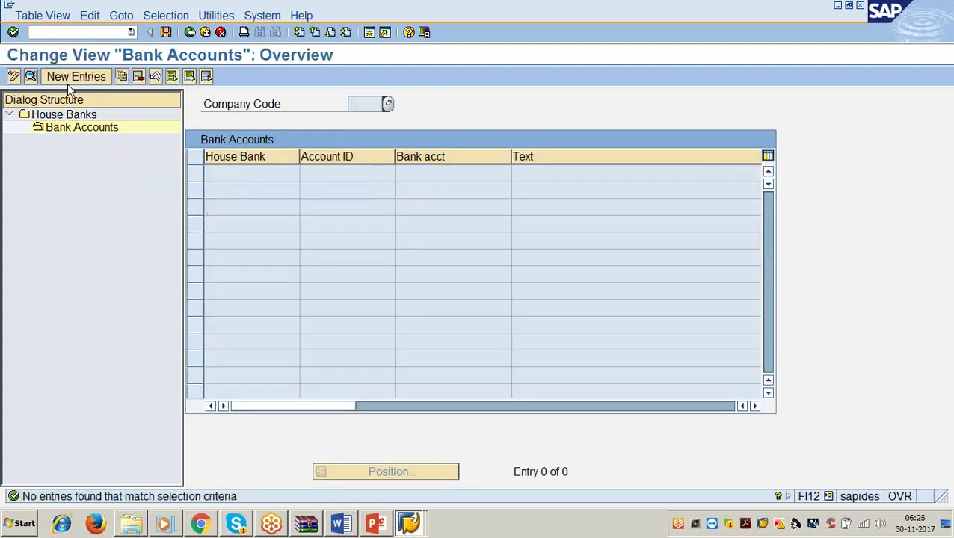
{"action": "left_click", "coordinate": [71, 78]}
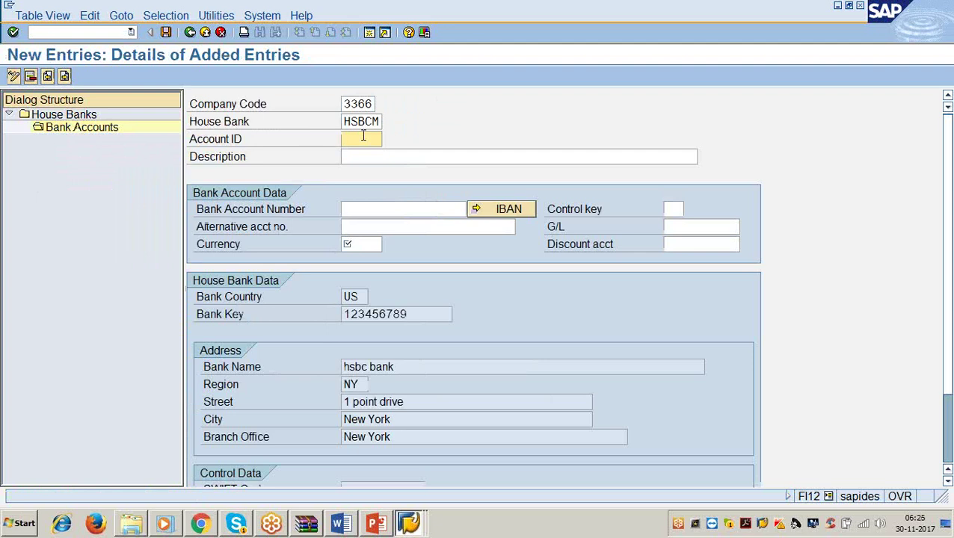
- Enter account ID hsbcc for house bank HSBCM, with the description "checking account at hsbc main branch"
{"action": "left_click_drag", "start_coordinate": [344, 104], "coordinate": [378, 121]}
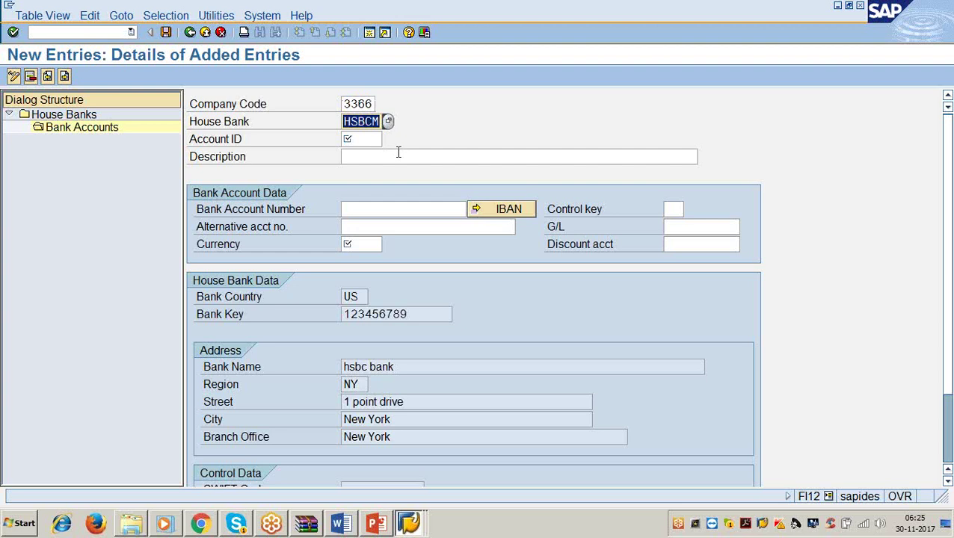
{"action": "left_click", "coordinate": [363, 138]}
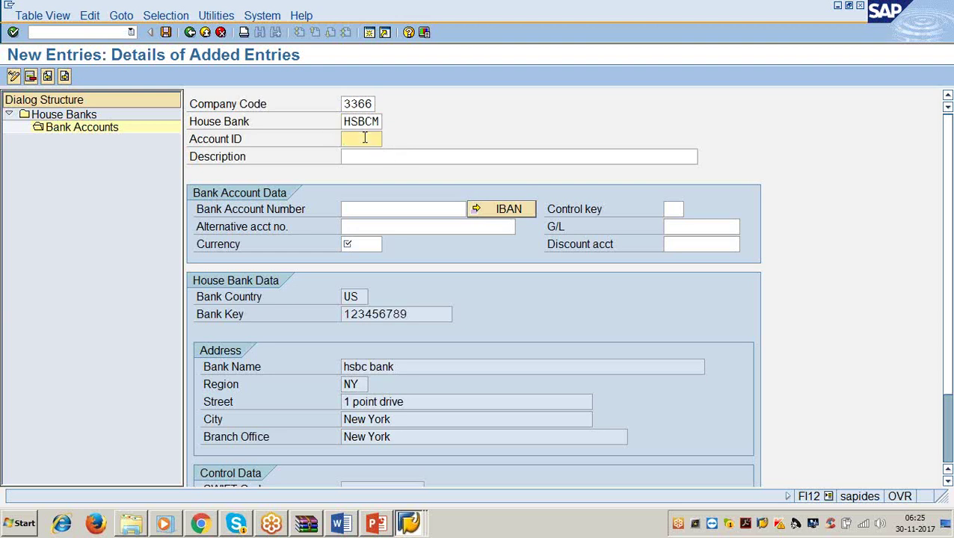
{"action": "type", "text": "hsbcc"}
{"action": "key", "text": "Tab"}
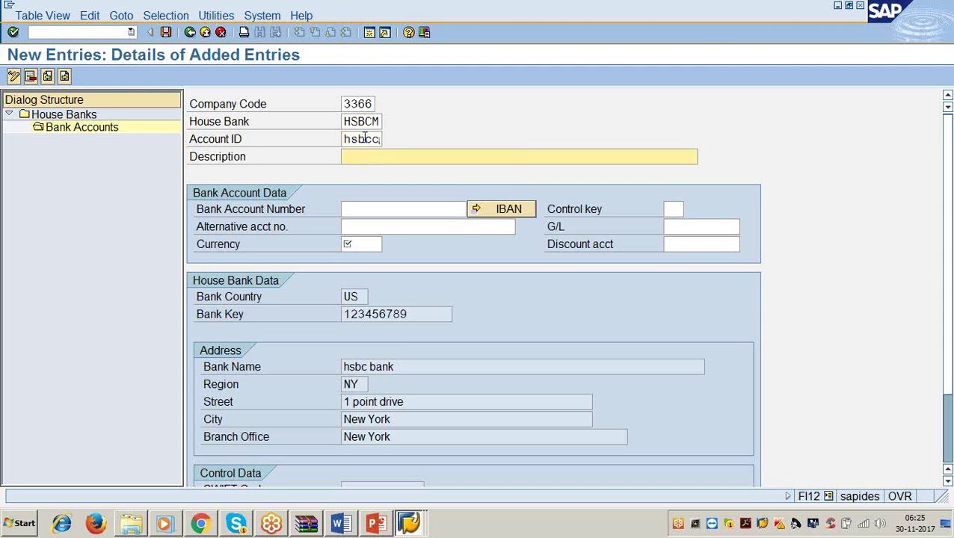
{"action": "type", "text": "ch"}
{"action": "key", "text": "Down"}
{"action": "key", "text": "Return"}
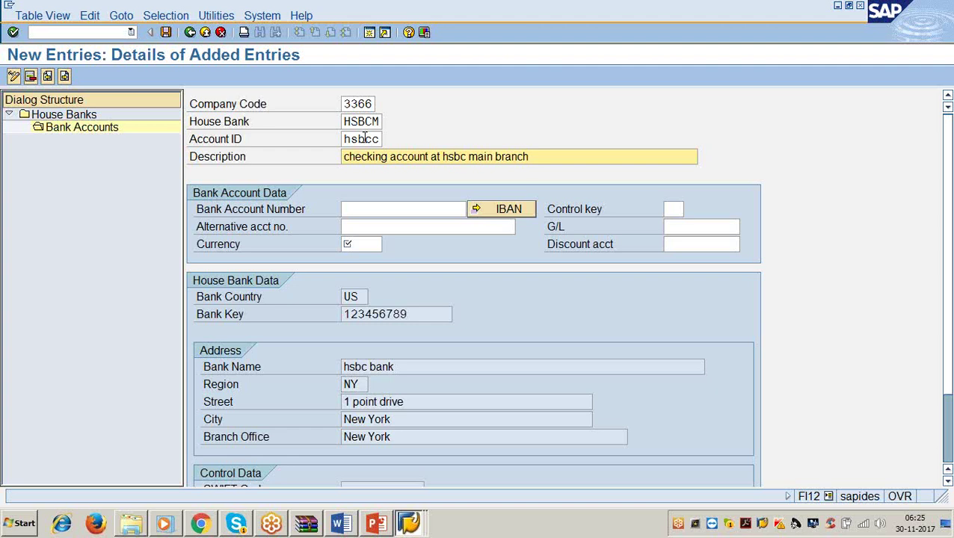
- Fill in the bank account number and assign G/L account 200101 and currency USD to the bank account
{"action": "left_click", "coordinate": [368, 209]}
{"action": "type", "text": "123"}
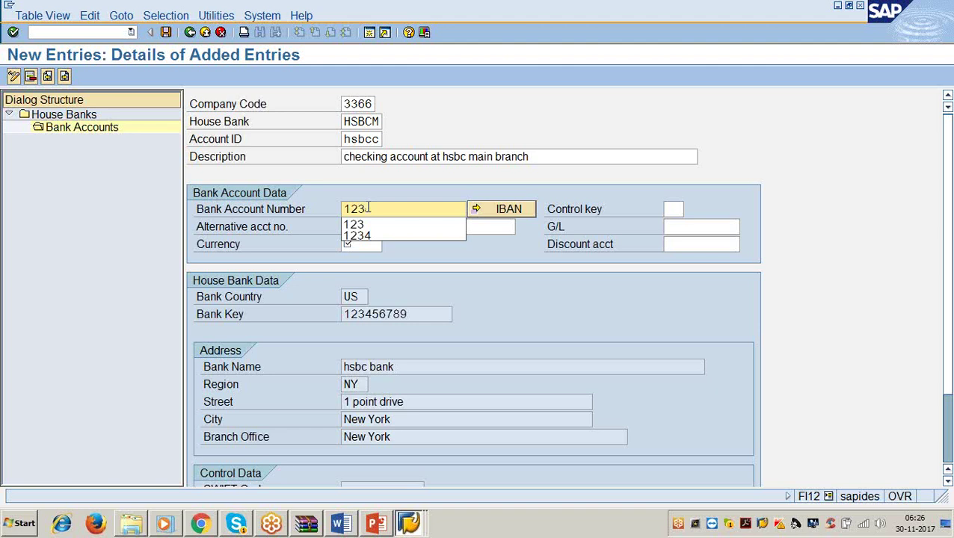
{"action": "double_click", "coordinate": [368, 209]}
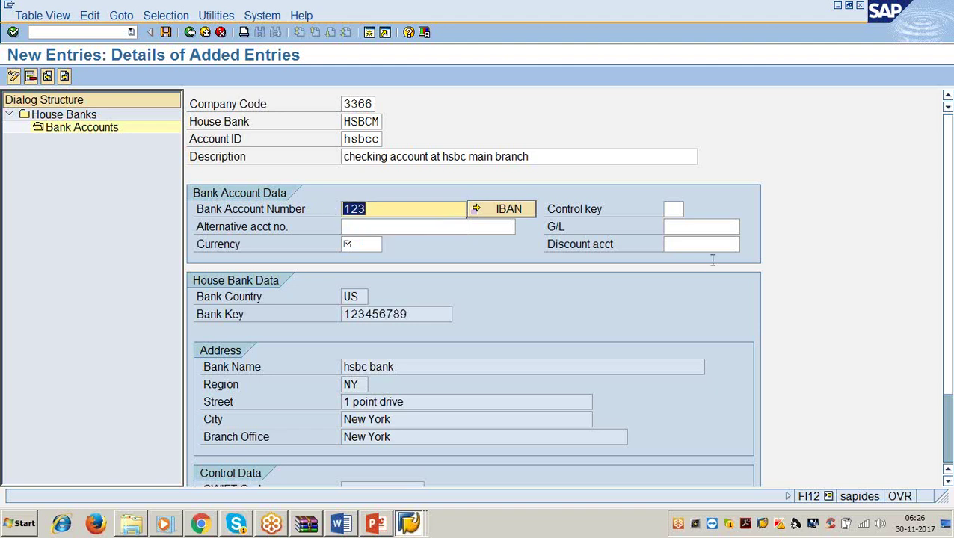
{"action": "left_click", "coordinate": [689, 227]}
{"action": "type", "text": "20010"}
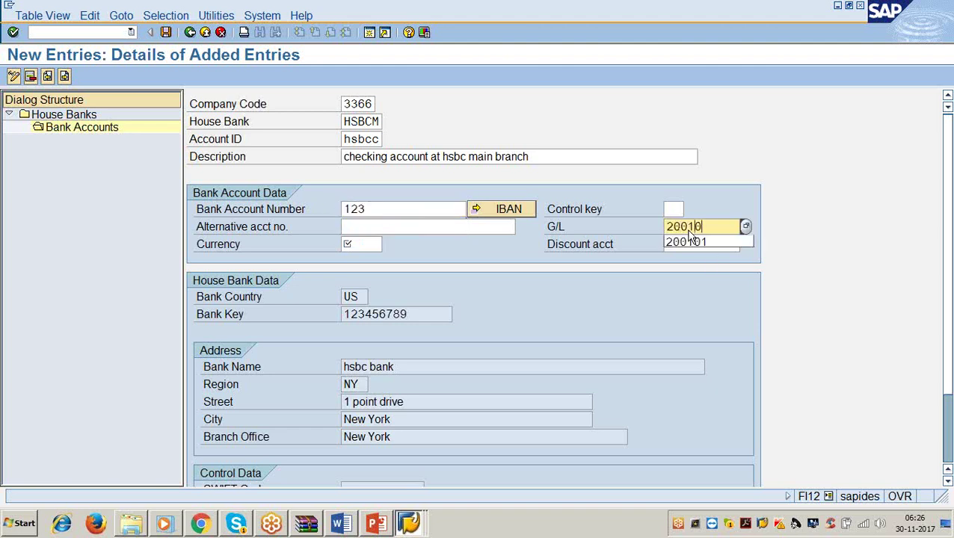
{"action": "type", "text": "1"}
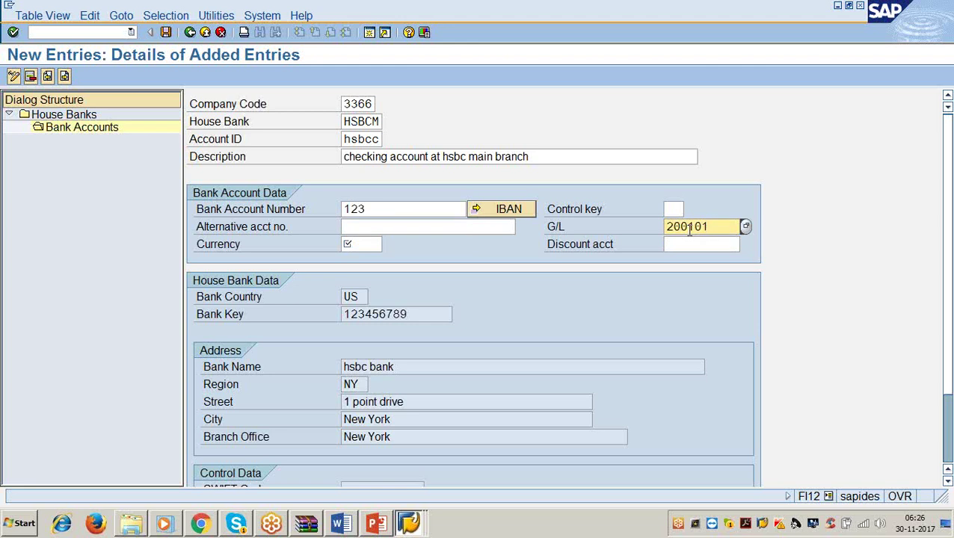
{"action": "left_click", "coordinate": [355, 247]}
{"action": "type", "text": "us"}
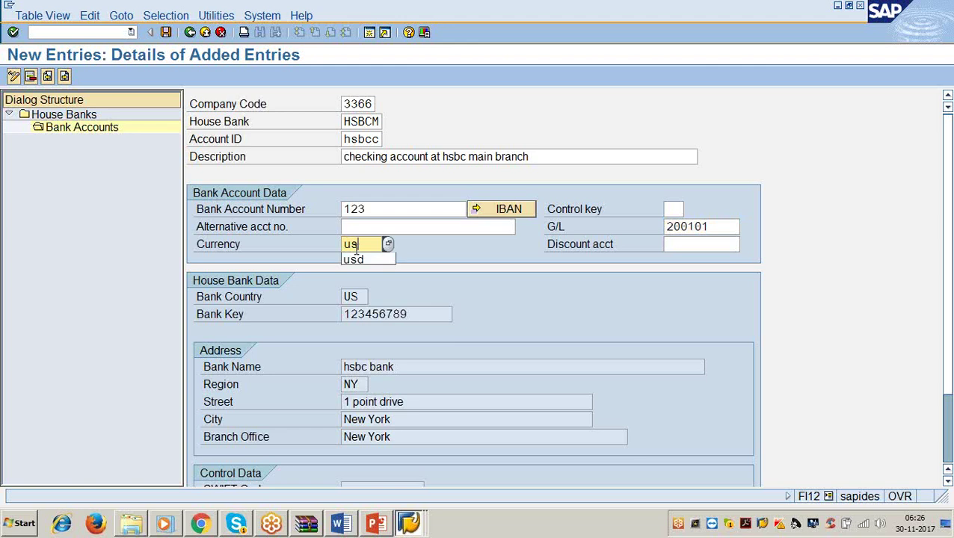
{"action": "type", "text": "d"}
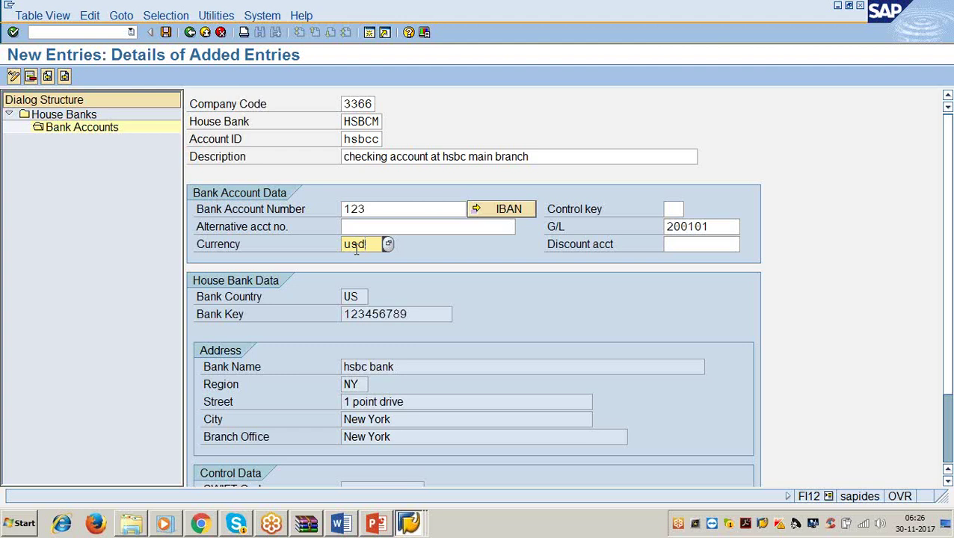
{"action": "left_click", "coordinate": [720, 228]}
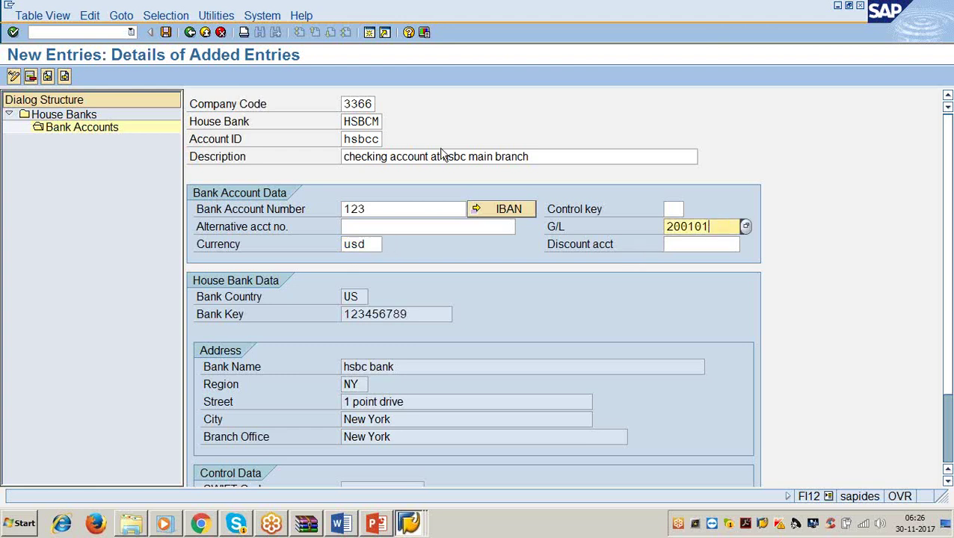
{"action": "left_click", "coordinate": [383, 138]}
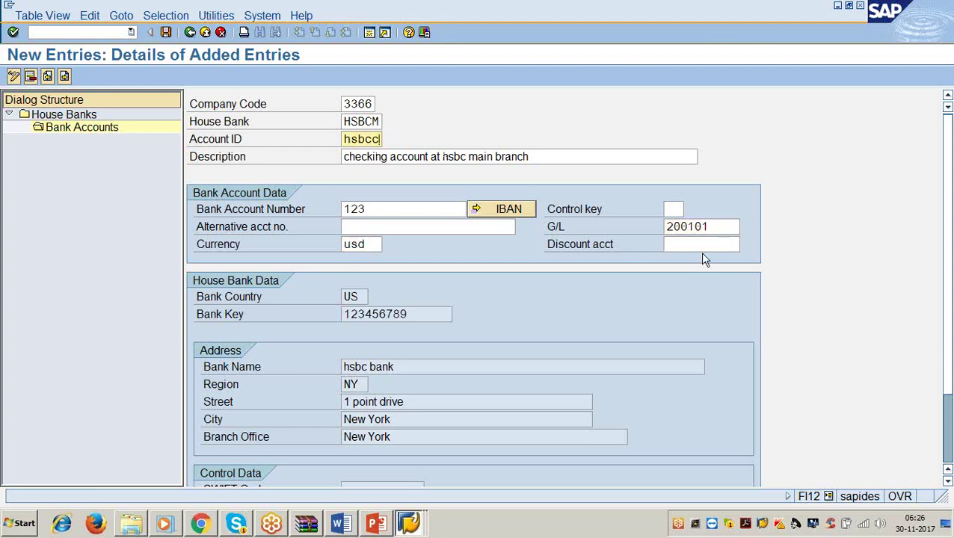
- Save the bank account and transport its IBAN under a new workbench request described as "bank configrution"
{"action": "left_click", "coordinate": [167, 33]}
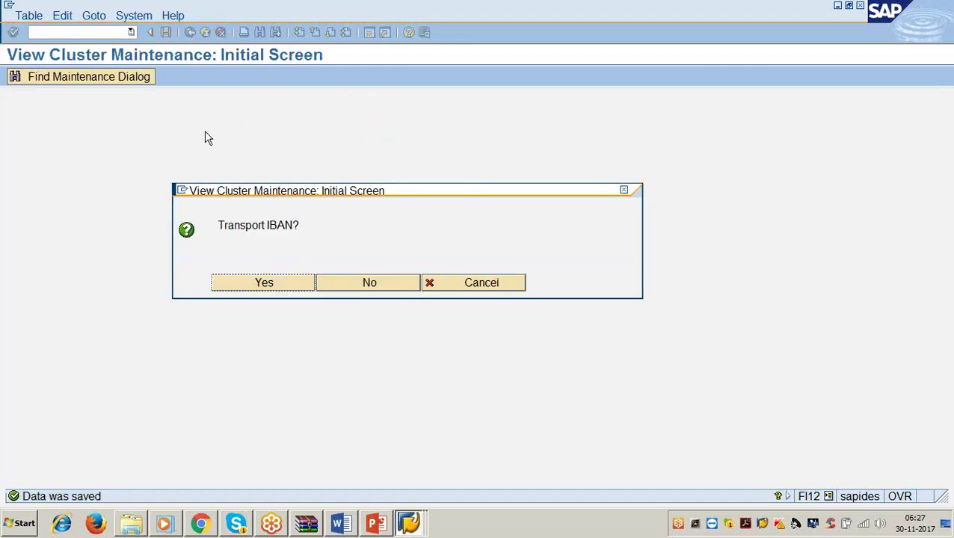
{"action": "left_click", "coordinate": [307, 284]}
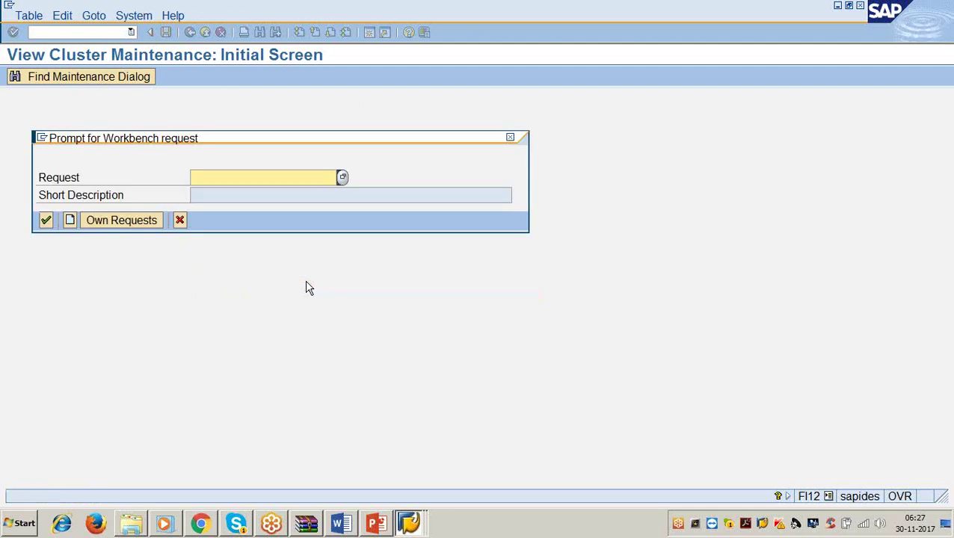
{"action": "left_click", "coordinate": [69, 221]}
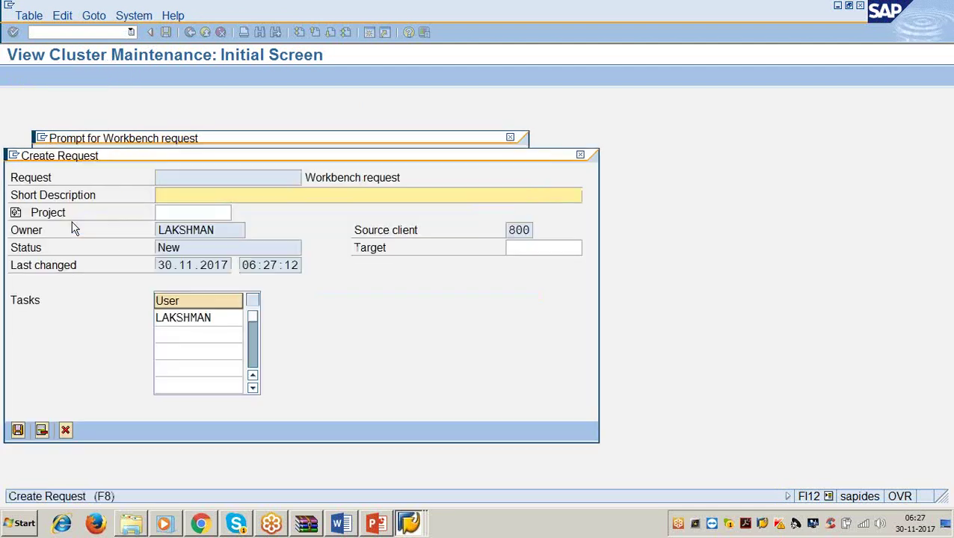
{"action": "type", "text": "ba"}
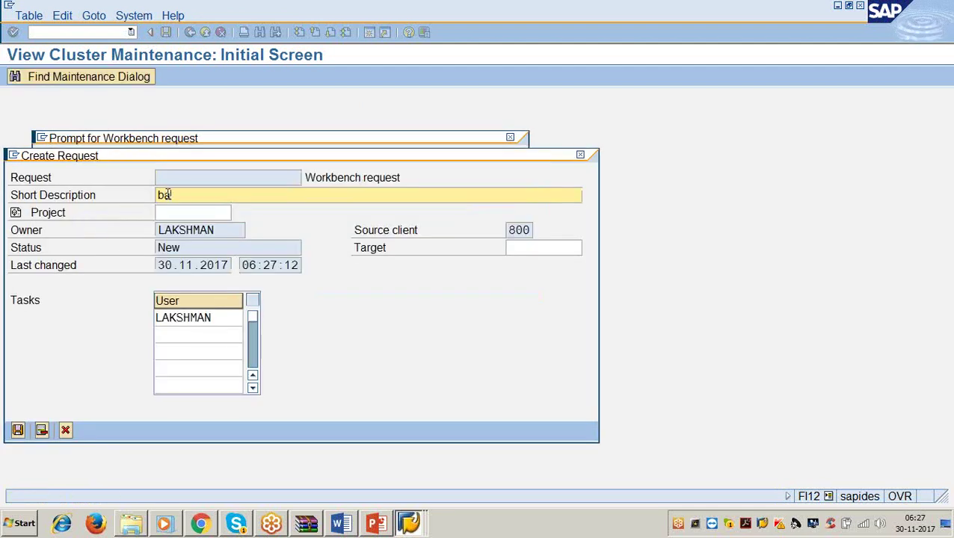
{"action": "type", "text": "nk configrutioa"}
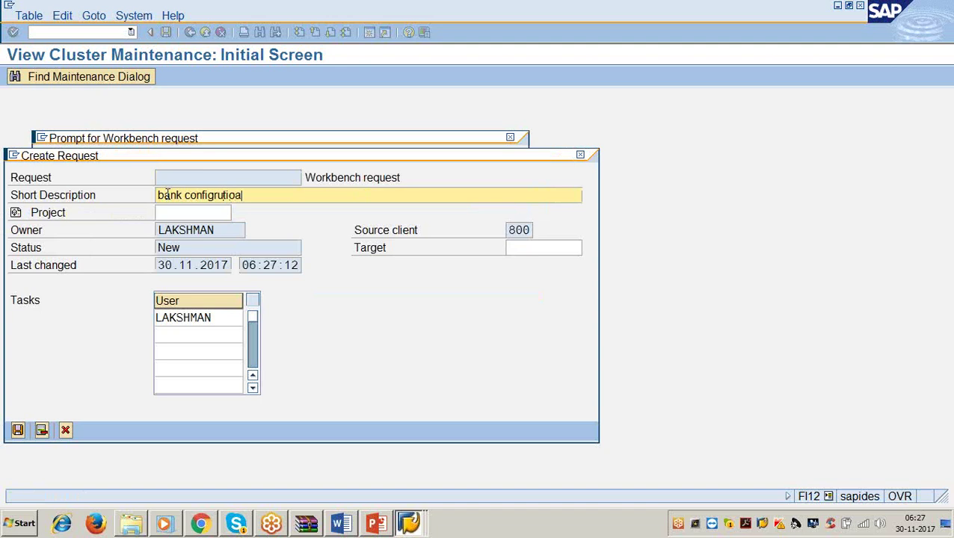
{"action": "key", "text": "BackSpace"}
{"action": "key", "text": "BackSpace"}
{"action": "type", "text": "n"}
{"action": "key", "text": "BackSpace"}
{"action": "type", "text": "on"}
{"action": "key", "text": "Return"}
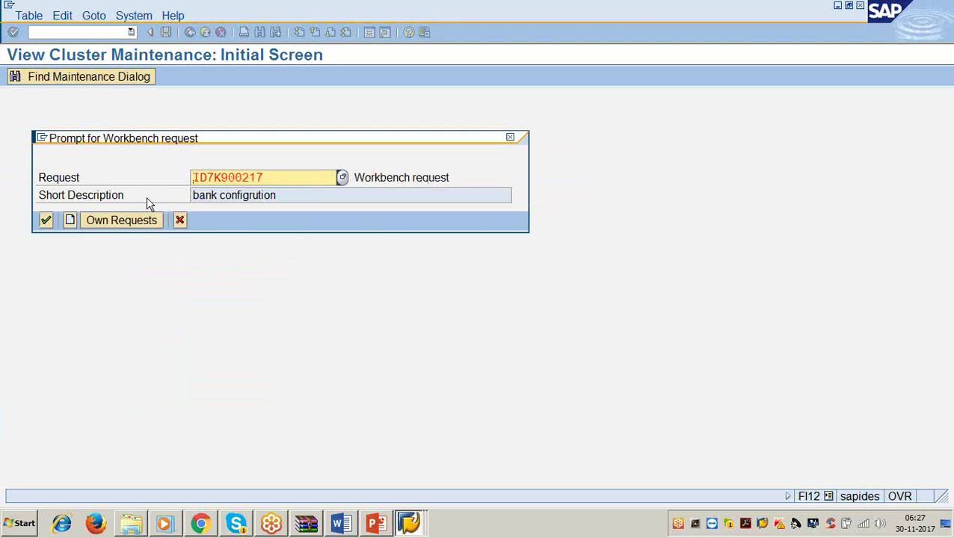
{"action": "left_click", "coordinate": [46, 220]}
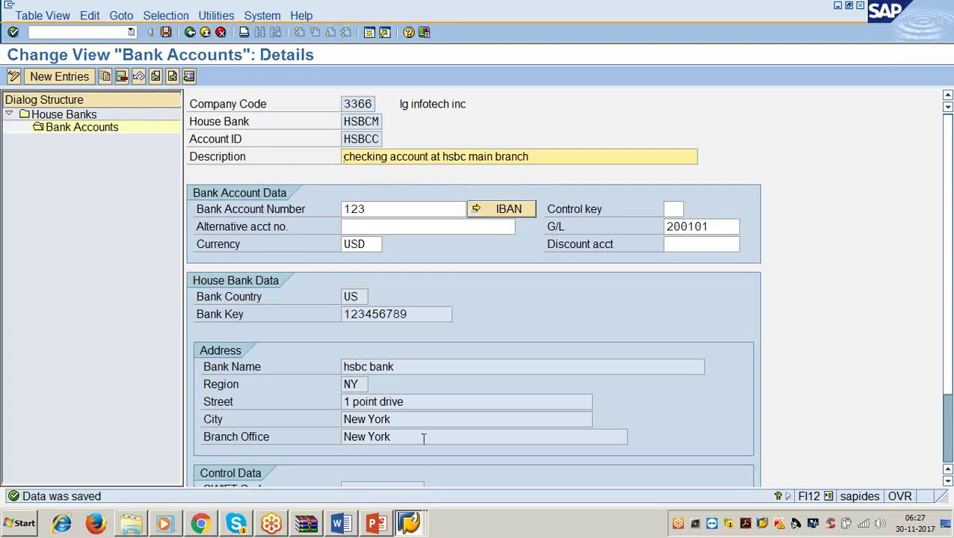
- Switch to the ACCOUNTS PAYABLE document in Word and review the Step 3 instructions for cheque lots and transaction code FCHI
{"action": "left_click", "coordinate": [340, 524]}
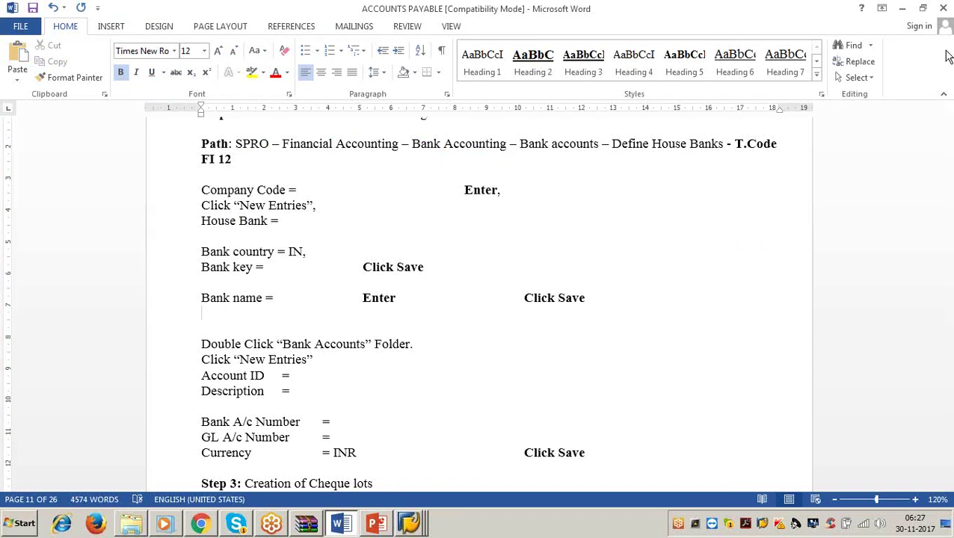
{"action": "left_click", "coordinate": [531, 239]}
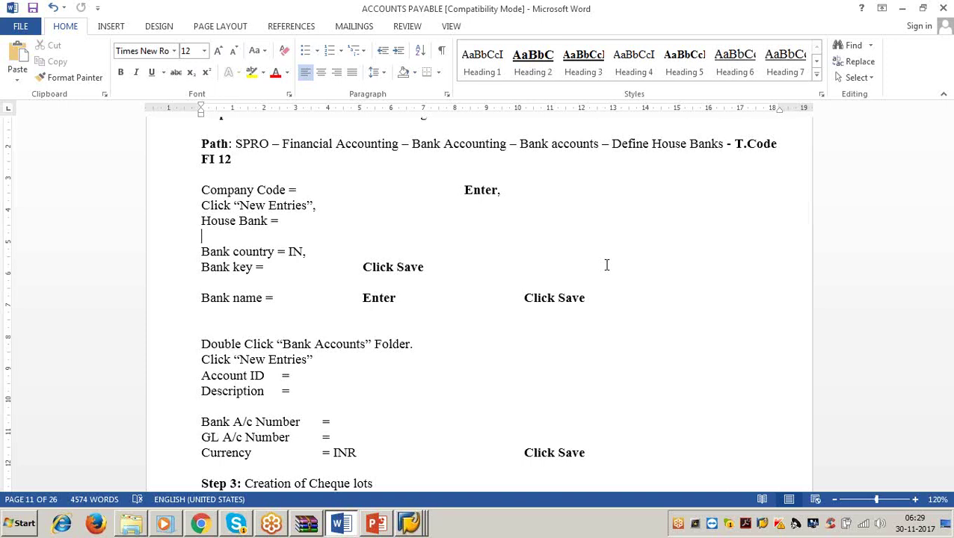
{"action": "scroll", "coordinate": [607, 264], "scroll_direction": "down", "scroll_amount": 6}
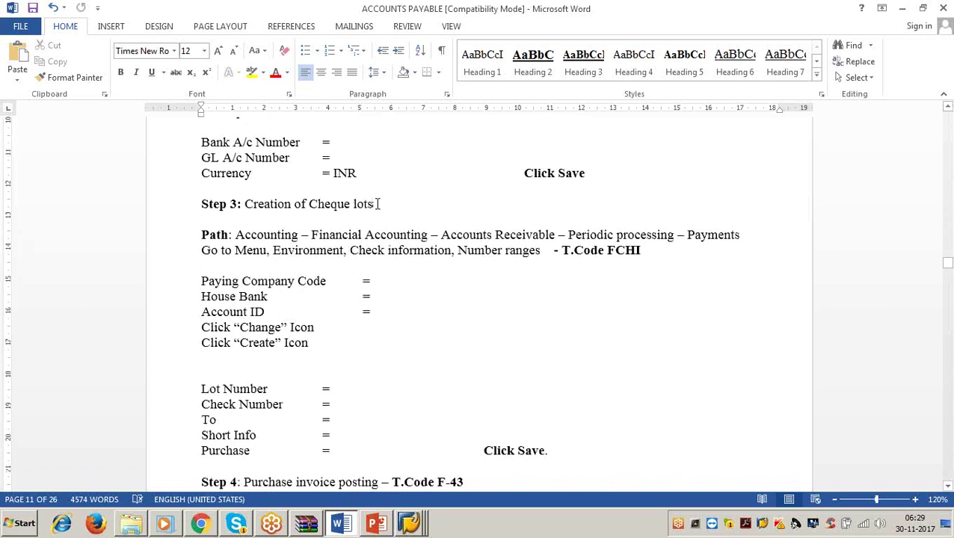
{"action": "left_click_drag", "start_coordinate": [378, 204], "coordinate": [217, 218]}
{"action": "left_click", "coordinate": [469, 356]}
{"action": "left_click_drag", "start_coordinate": [246, 213], "coordinate": [377, 207]}
{"action": "left_click", "coordinate": [444, 361]}
{"action": "double_click", "coordinate": [612, 250]}
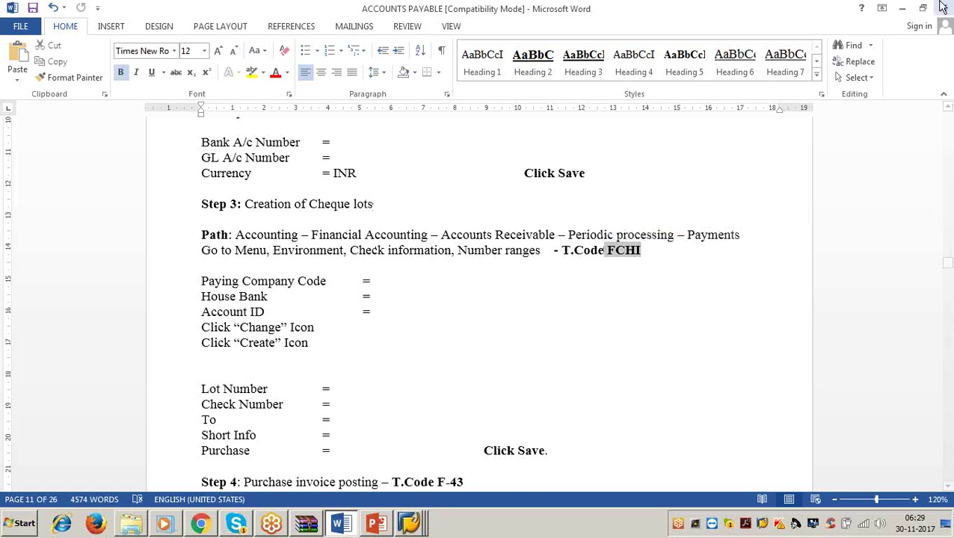
- Switch back to SAP and start transaction FCHI for check lots
{"action": "left_click", "coordinate": [900, 8]}
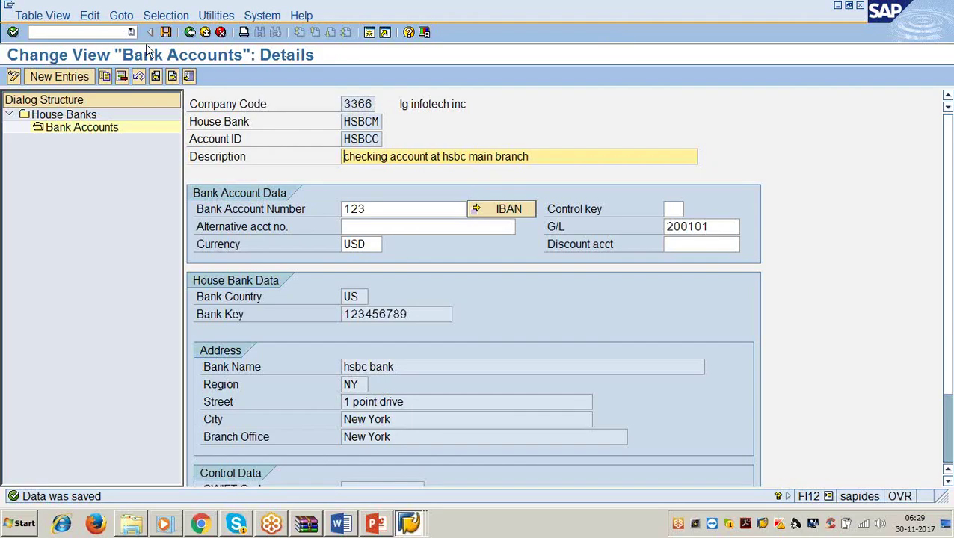
{"action": "left_click", "coordinate": [108, 32]}
{"action": "type", "text": "/nfchi"}
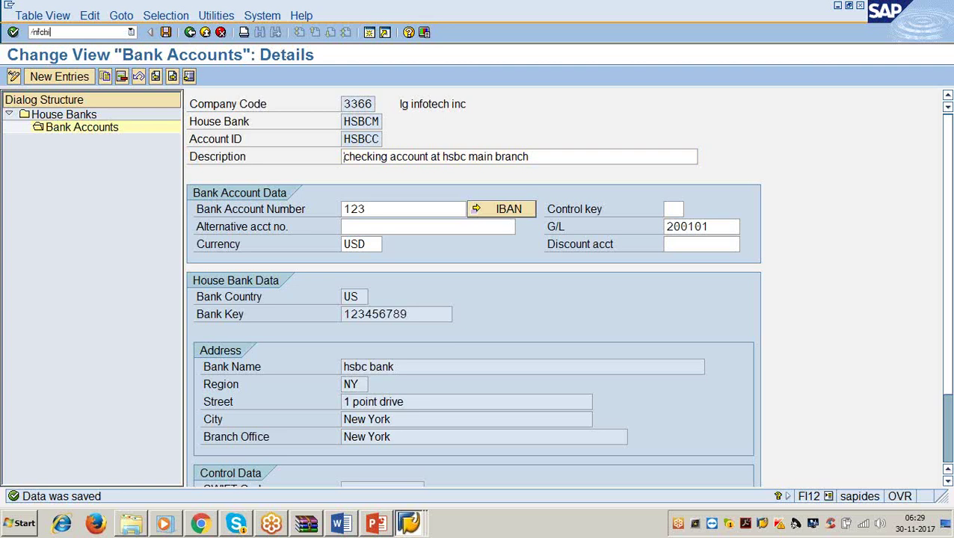
{"action": "key", "text": "Return"}
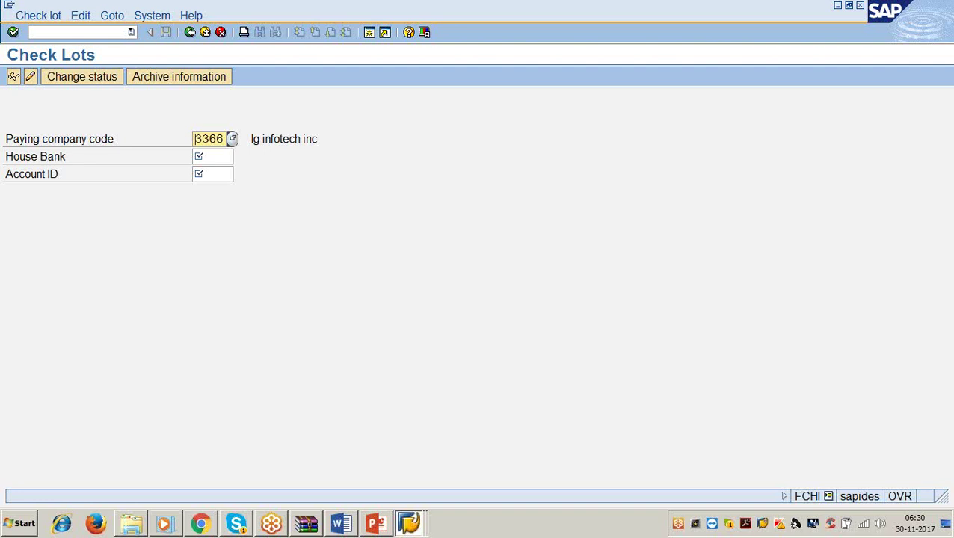
- Enter house bank hsbcm and account ID hsbcc for paying company code 3366, and open its check lots for changing
{"action": "left_click", "coordinate": [212, 156]}
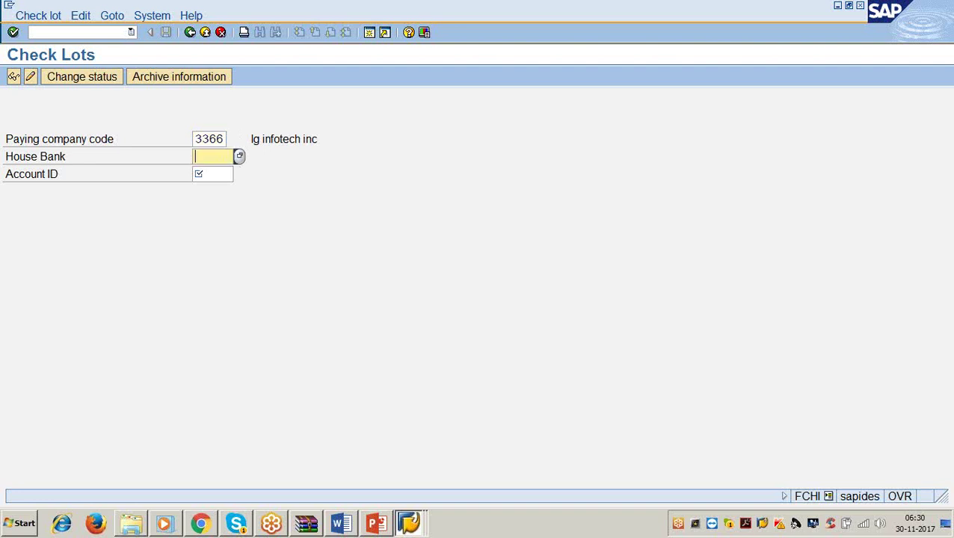
{"action": "type", "text": "hsbcm"}
{"action": "key", "text": "Tab"}
{"action": "type", "text": "hsbcc"}
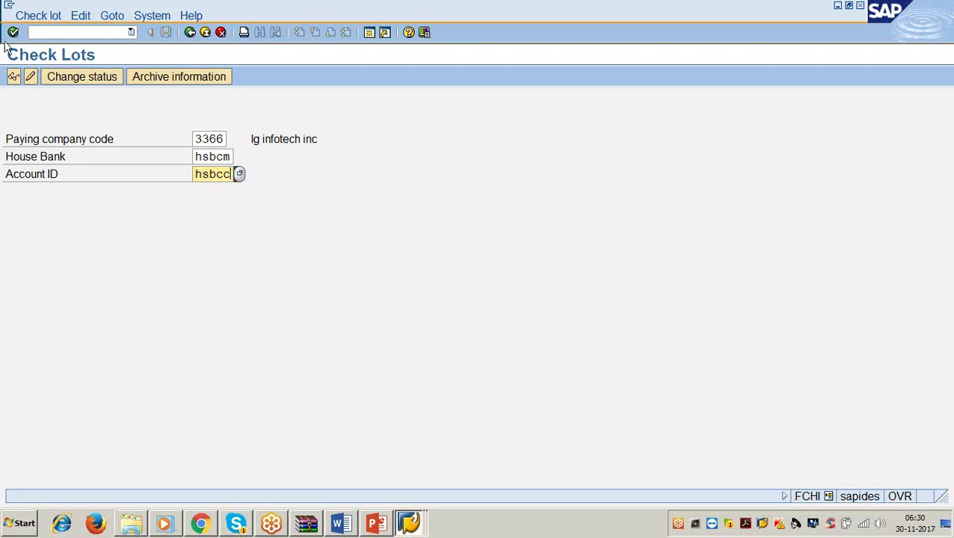
{"action": "left_click", "coordinate": [31, 79]}
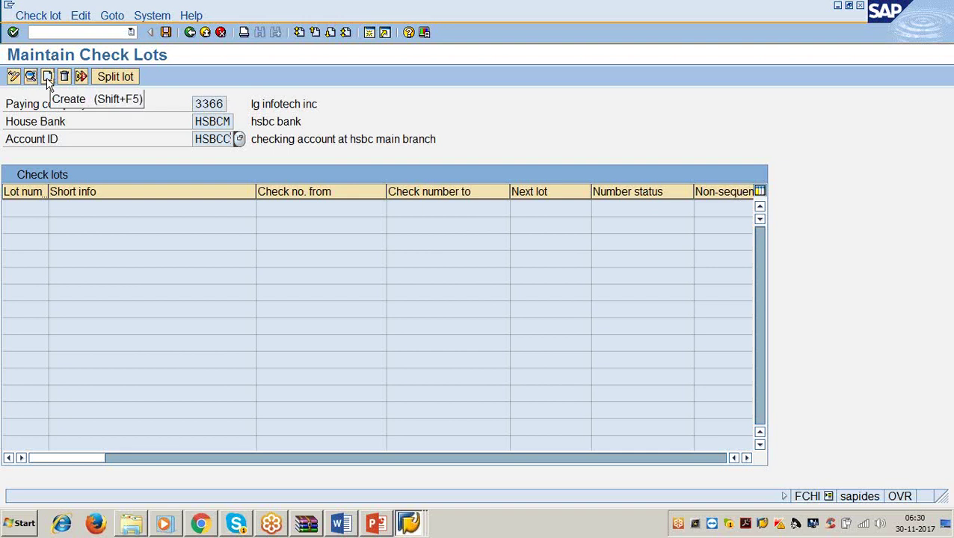
- Create lot number 1 with check numbers from 101 to 200
{"action": "left_click", "coordinate": [48, 78]}
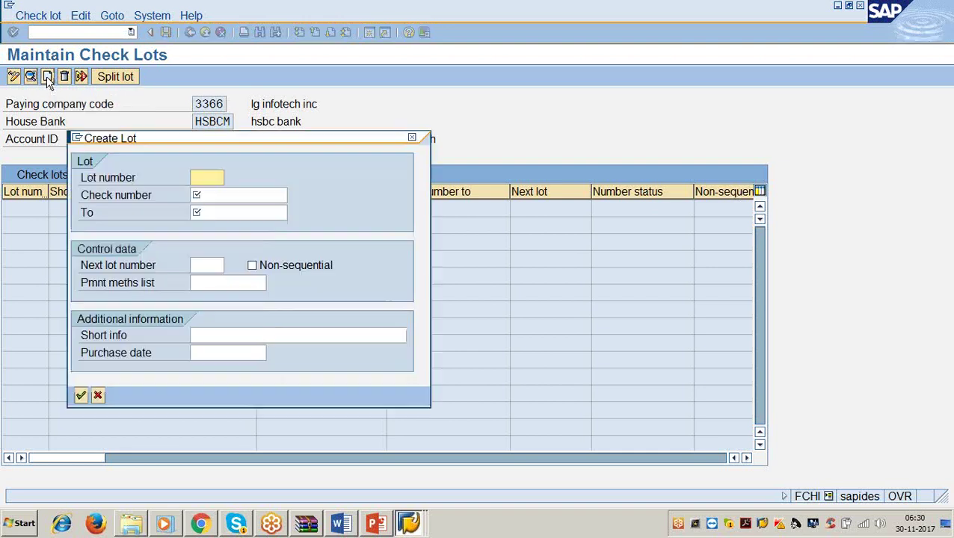
{"action": "type", "text": "1"}
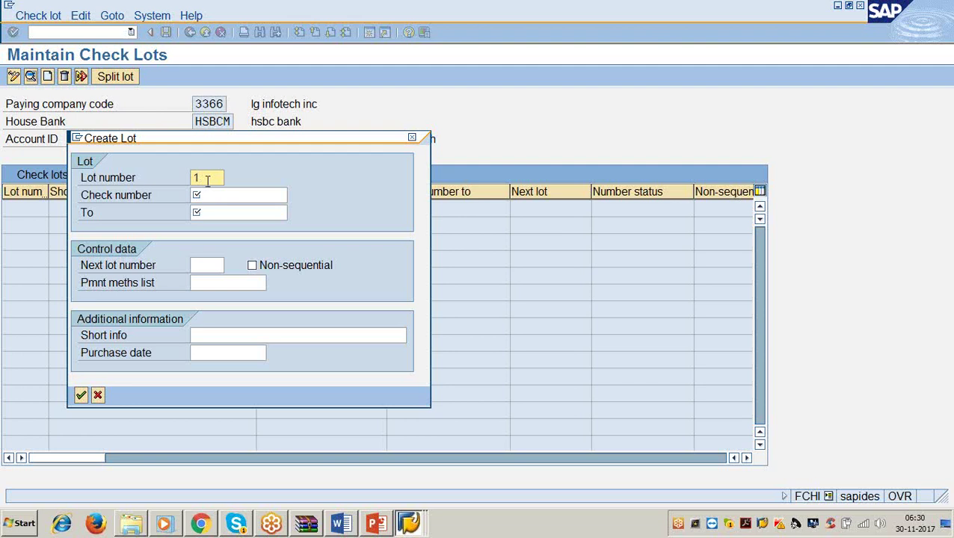
{"action": "key", "text": "Tab"}
{"action": "type", "text": "1001"}
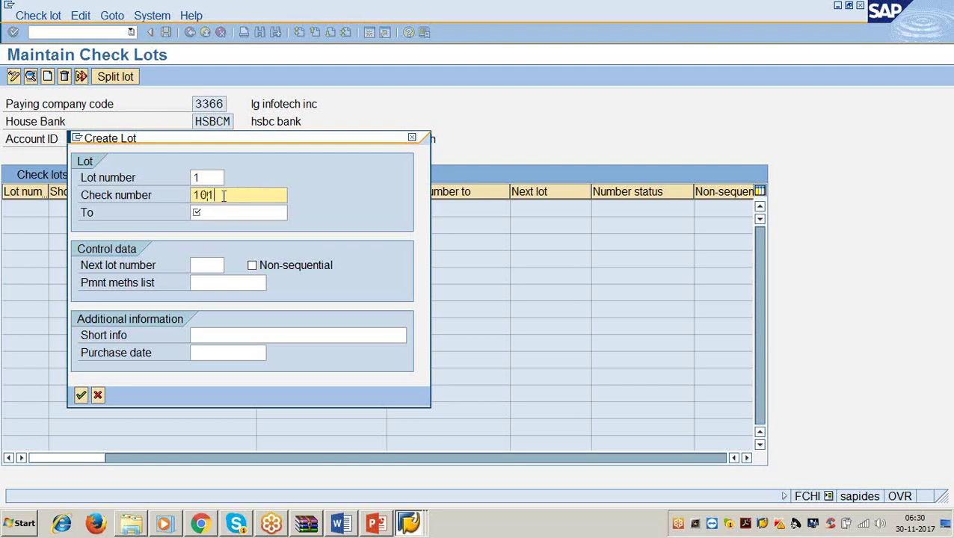
{"action": "key", "text": "Tab"}
{"action": "type", "text": "200"}
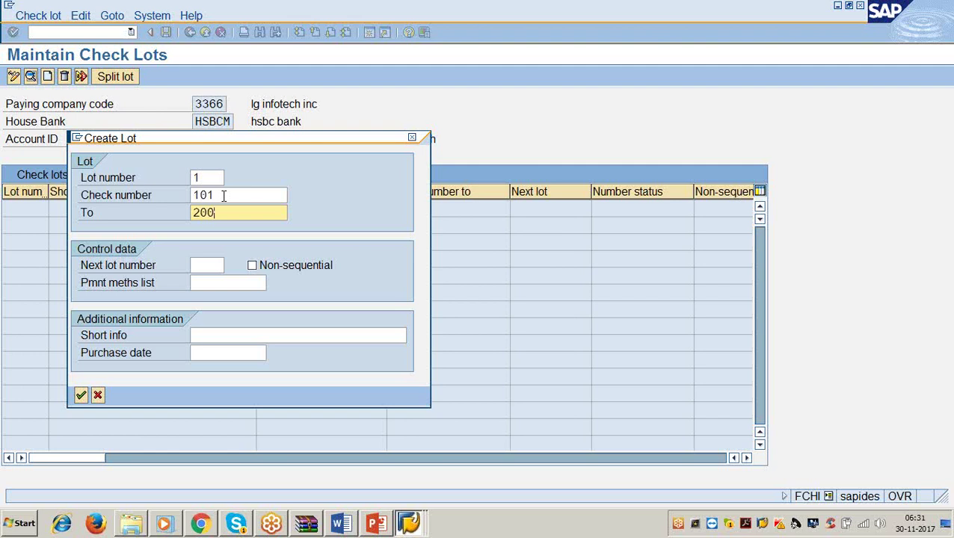
- Give the lot the short info "check lot no1" and the purchase date 30.11.2017
{"action": "left_click", "coordinate": [248, 334]}
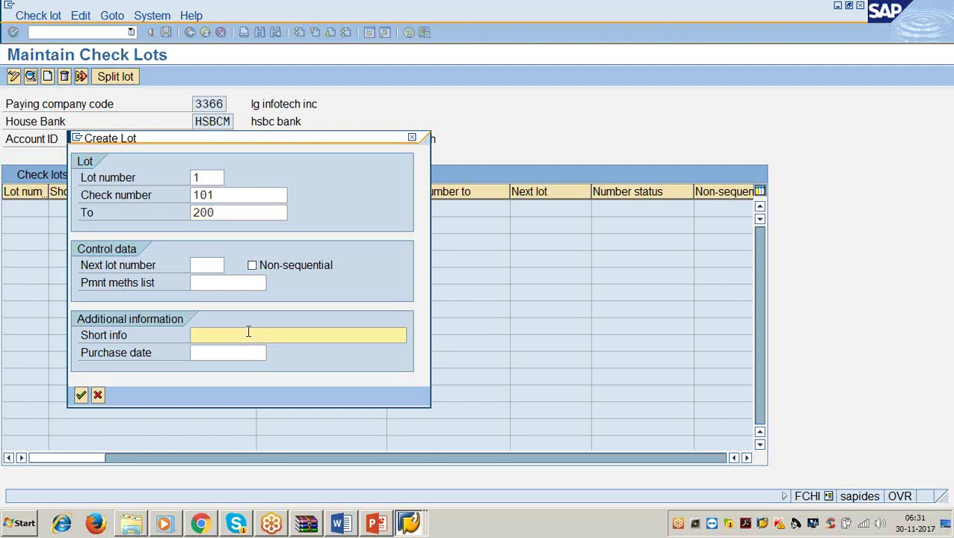
{"action": "type", "text": "che"}
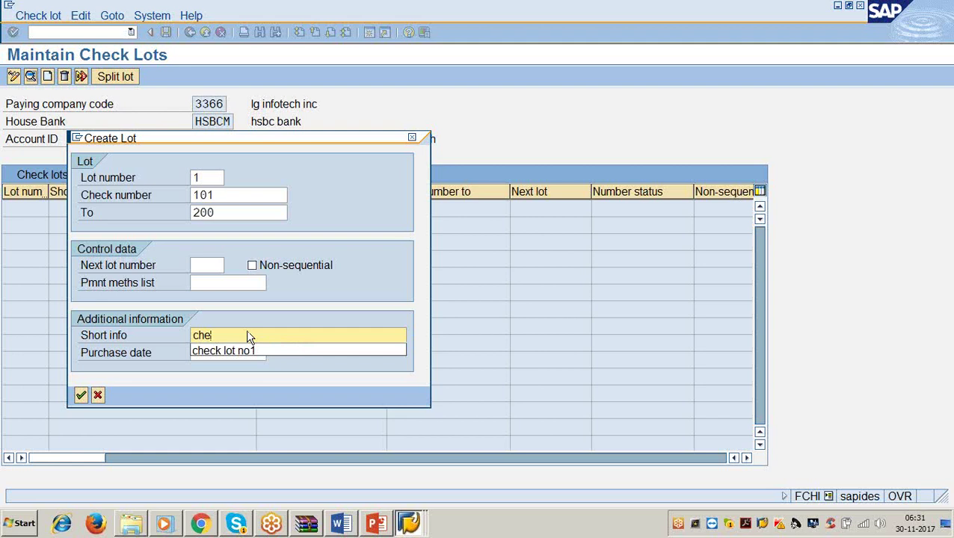
{"action": "key", "text": "Down"}
{"action": "key", "text": "Return"}
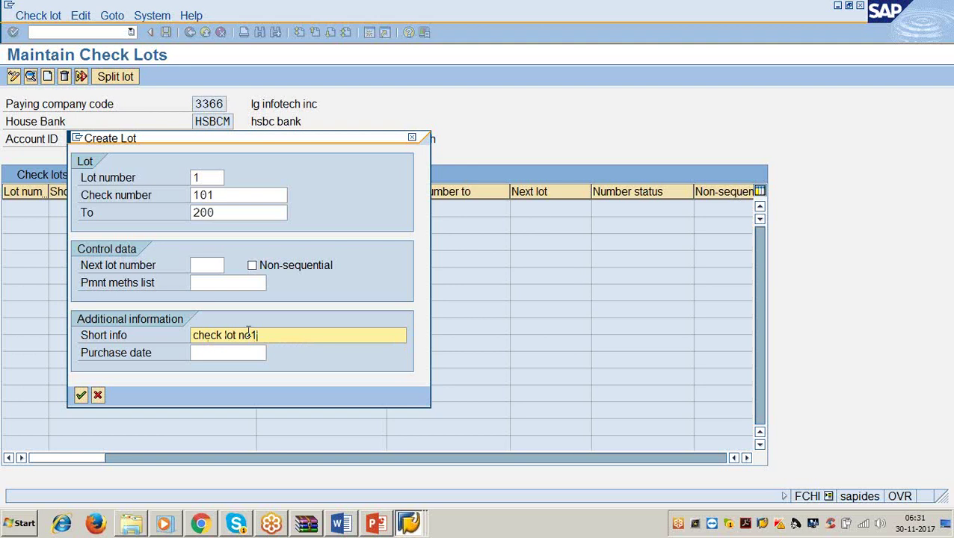
{"action": "key", "text": "Tab"}
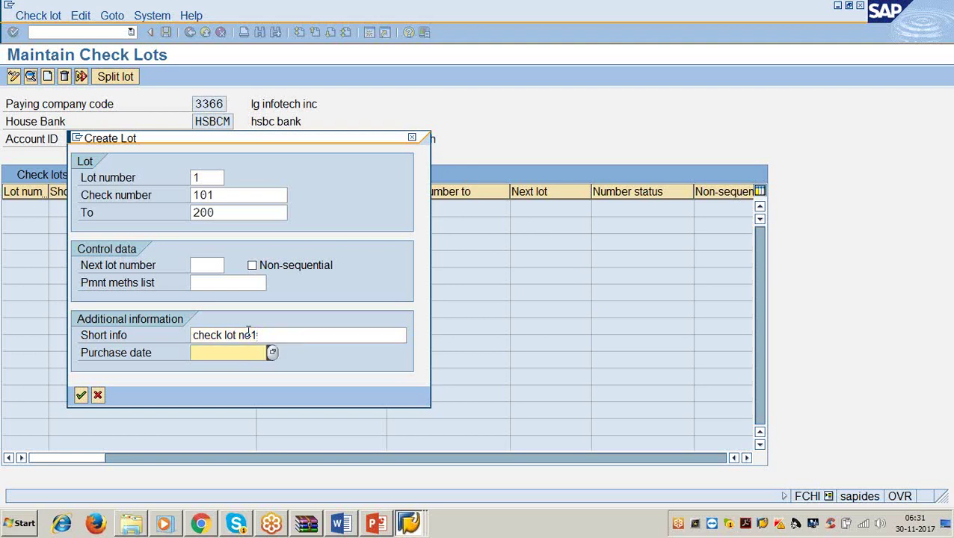
{"action": "type", "text": "30.11.2017"}
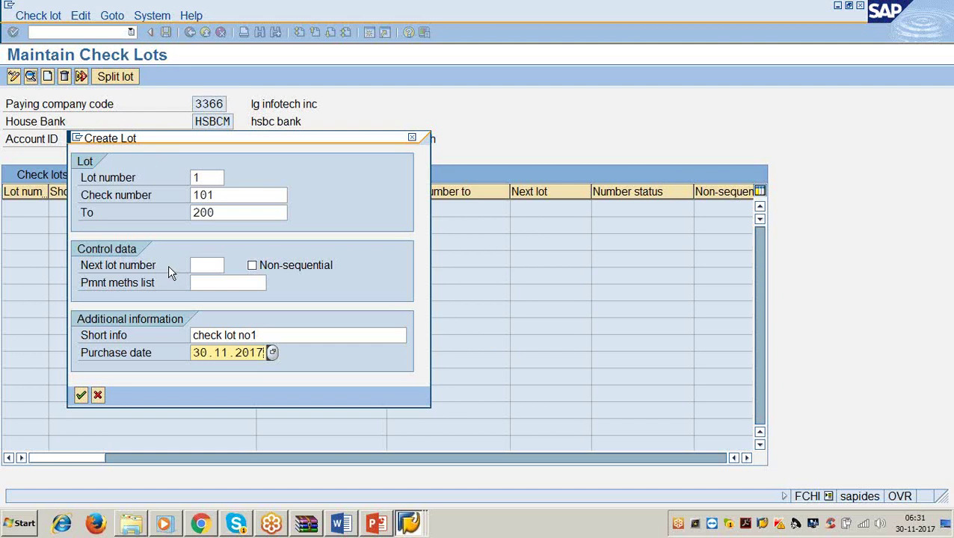
- Confirm the new lot as sequential and save the check lots
{"action": "left_click", "coordinate": [253, 267]}
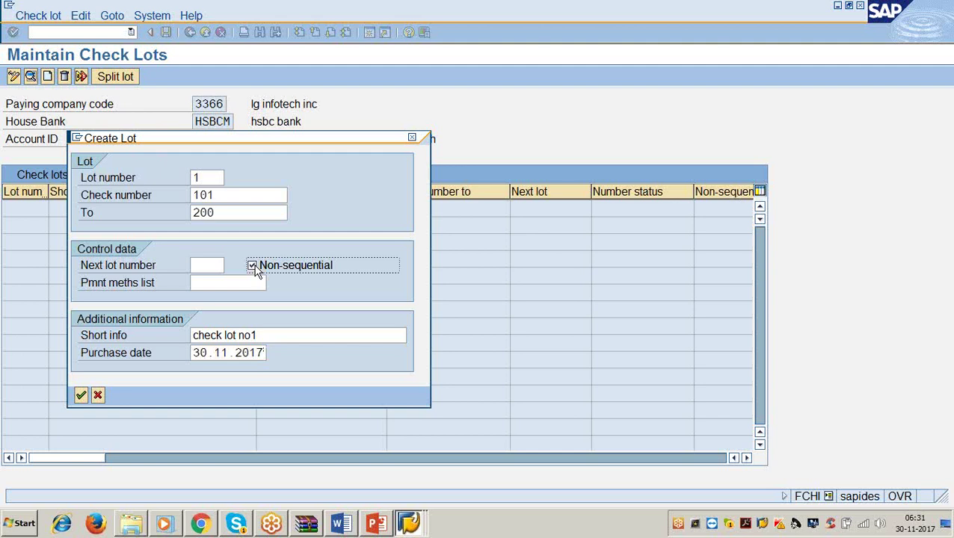
{"action": "left_click", "coordinate": [253, 266]}
{"action": "left_click", "coordinate": [271, 352]}
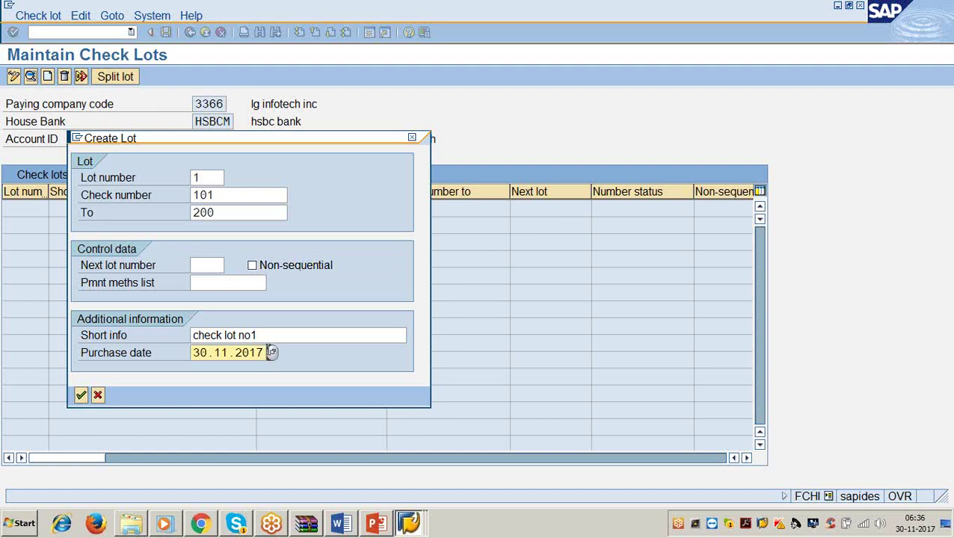
{"action": "left_click", "coordinate": [81, 395]}
{"action": "left_click", "coordinate": [166, 32]}
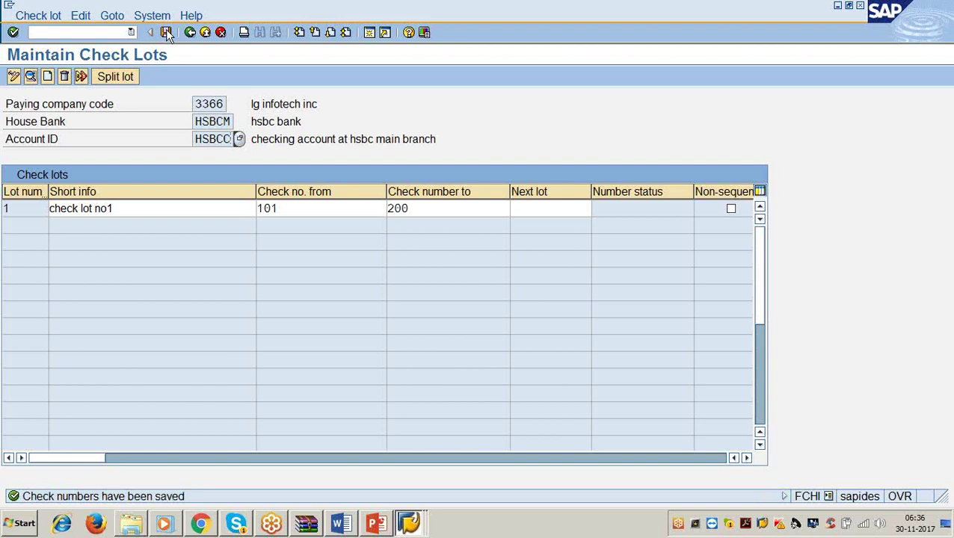
- Check Step 4 on purchase invoice posting in the Word document, then open transaction F-43 in SAP
{"action": "left_click", "coordinate": [340, 525]}
{"action": "scroll", "coordinate": [338, 415], "scroll_direction": "down", "scroll_amount": 5}
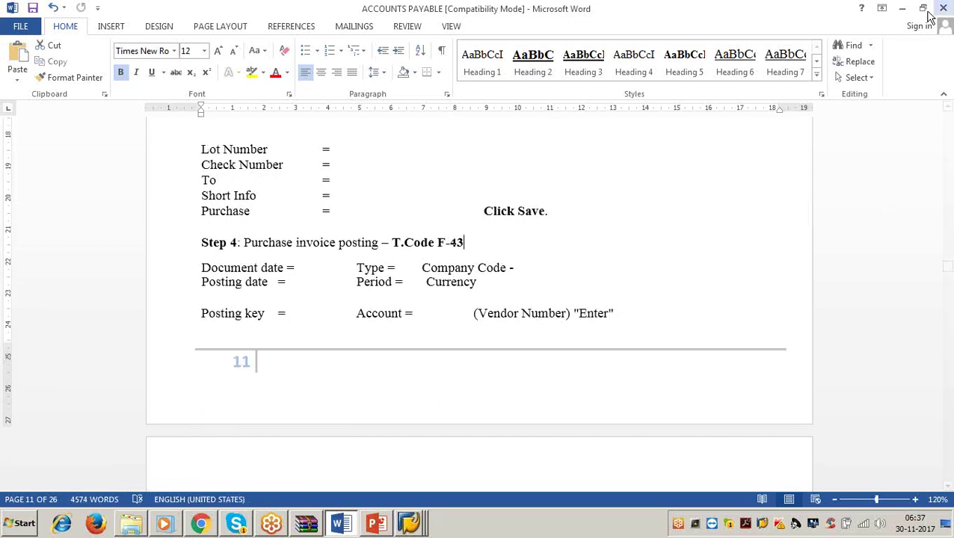
{"action": "left_click", "coordinate": [903, 8]}
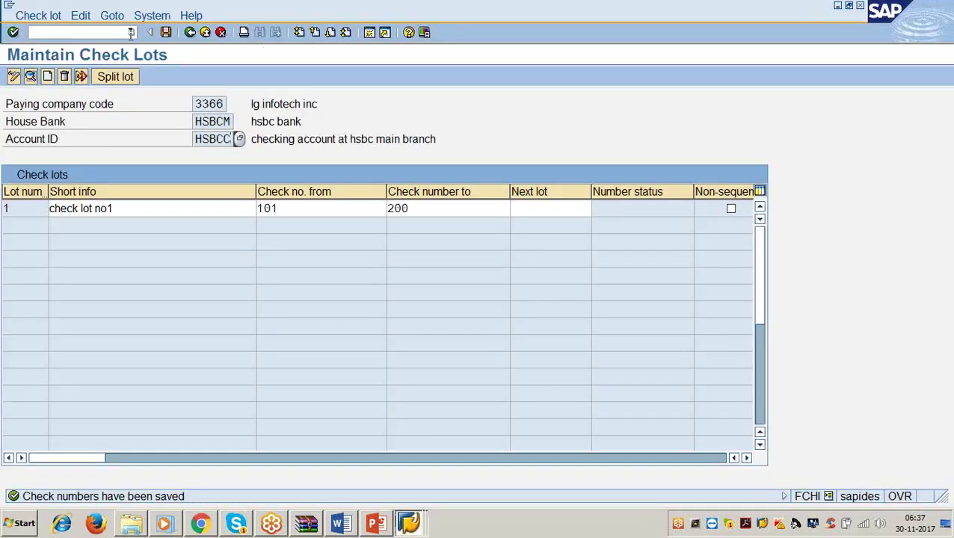
{"action": "left_click", "coordinate": [110, 32]}
{"action": "type", "text": "/nf43"}
{"action": "key", "text": "Return"}
- Set the vendor invoice's document date to 30.11.2017
{"action": "type", "text": "2"}
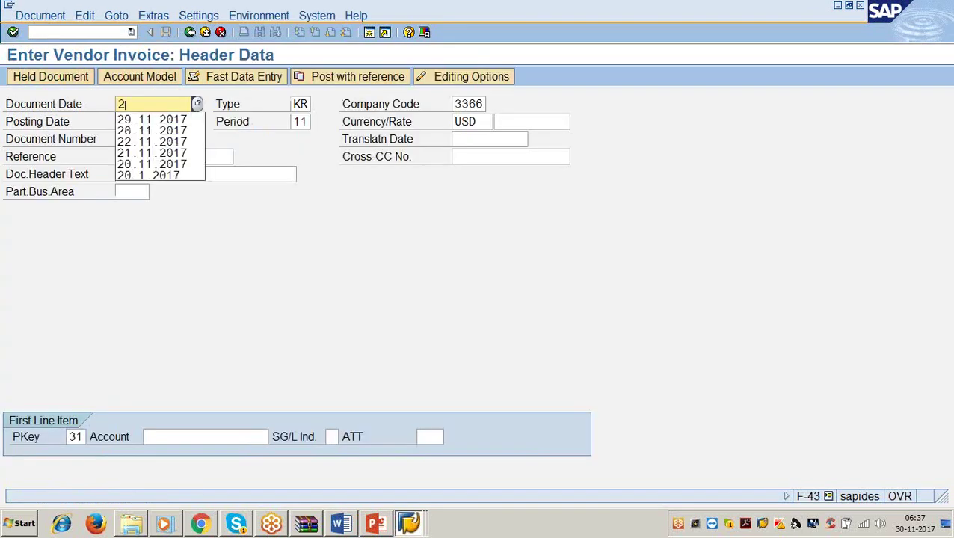
{"action": "key", "text": "BackSpace"}
{"action": "type", "text": "30.11.2017"}
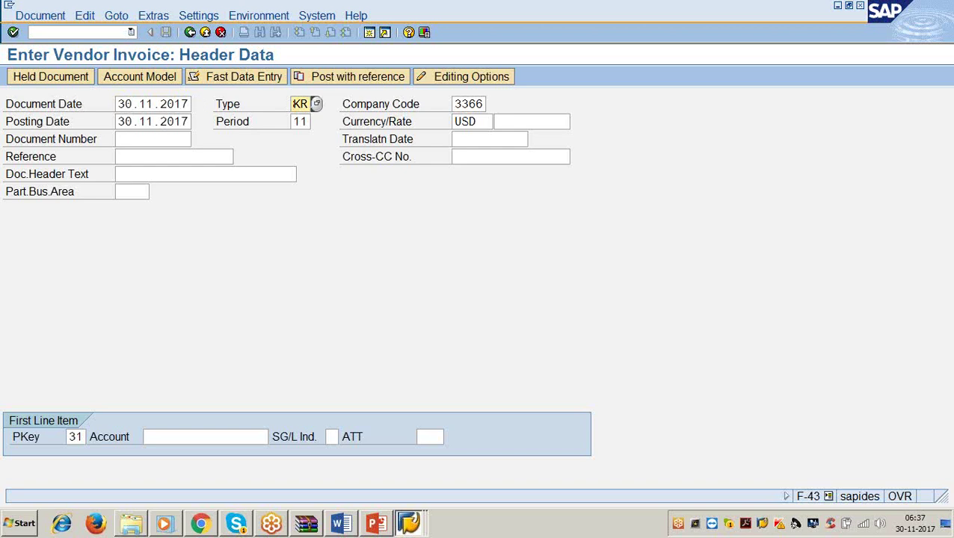
{"action": "key", "text": "Tab"}
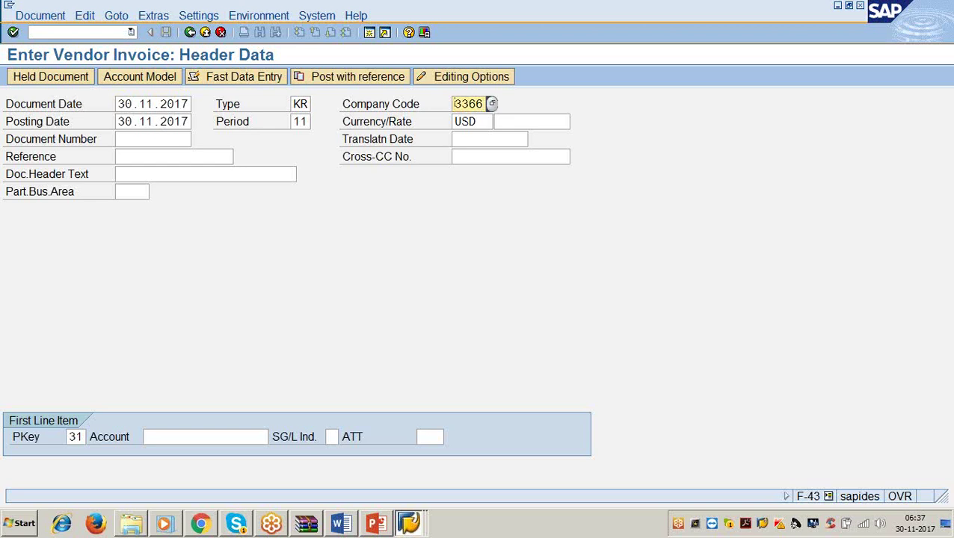
{"action": "key", "text": "Tab"}
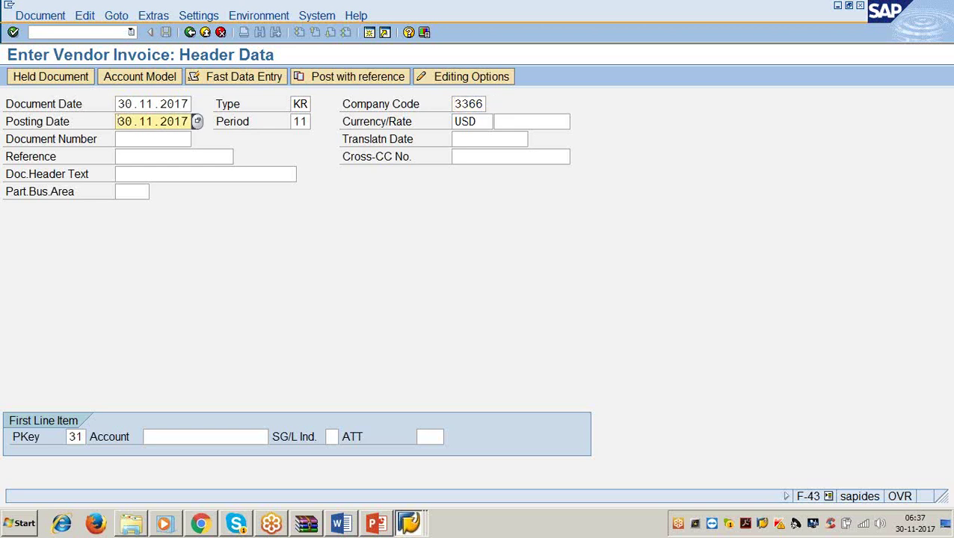
{"action": "key", "text": "Tab"}
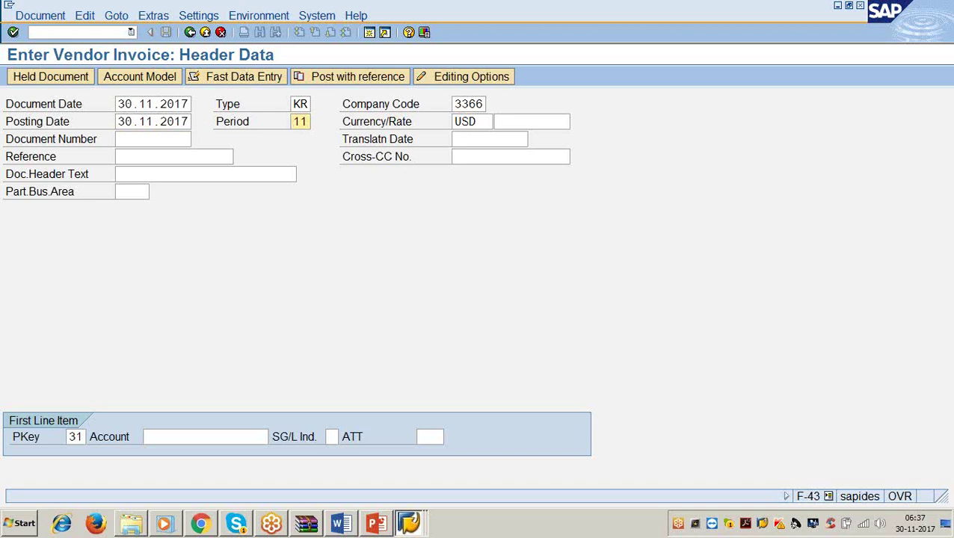
- Enter the account number of vendor ratna enterprises limited in the first line item and open the vendor item
{"action": "left_click", "coordinate": [469, 121]}
{"action": "key", "text": "Tab"}
{"action": "key", "text": "Tab"}
{"action": "key", "text": "Tab"}
{"action": "key", "text": "Tab"}
{"action": "key", "text": "Tab"}
{"action": "key", "text": "Tab"}
{"action": "key", "text": "Tab"}
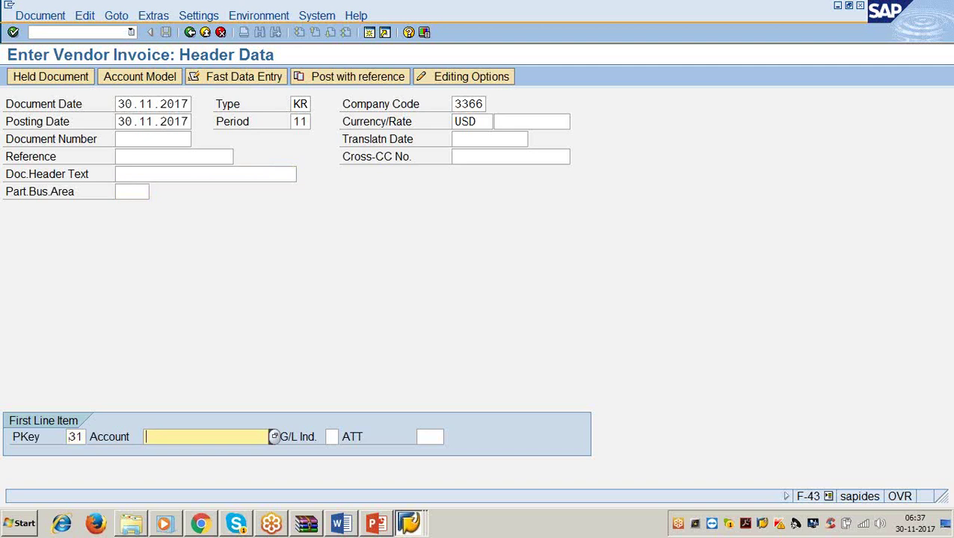
{"action": "type", "text": "100501"}
{"action": "key", "text": "Return"}
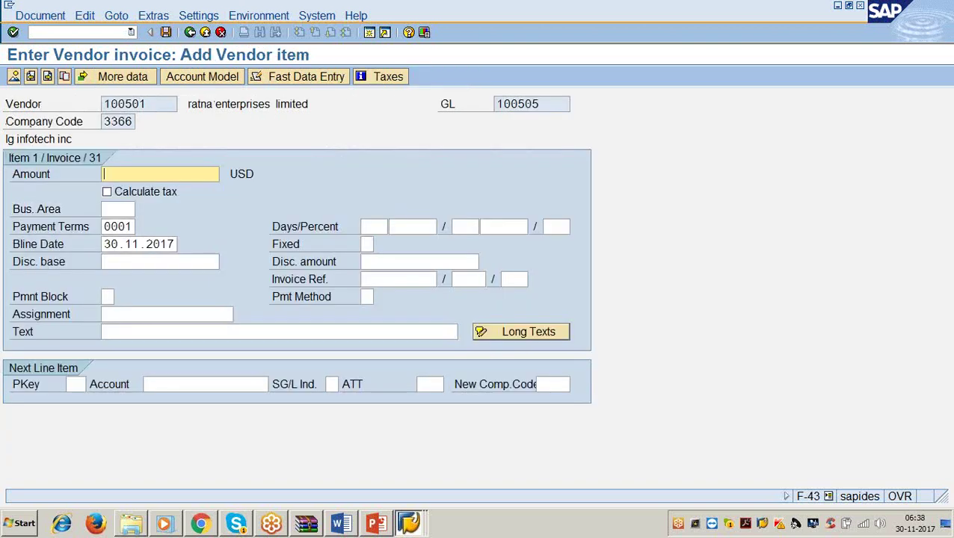
- Set the vendor item's amount to 50000 and its business area to 3366
{"action": "type", "text": "50000"}
{"action": "left_click", "coordinate": [118, 209]}
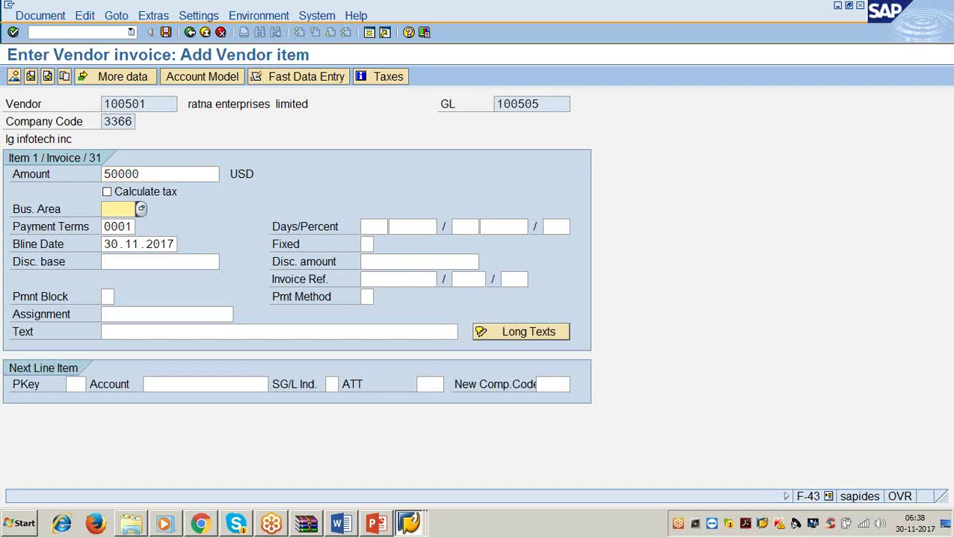
{"action": "type", "text": "3366"}
{"action": "key", "text": "Tab"}
{"action": "key", "text": "Tab"}
{"action": "key", "text": "Tab"}
{"action": "key", "text": "Tab"}
{"action": "key", "text": "Tab"}
{"action": "key", "text": "Tab"}
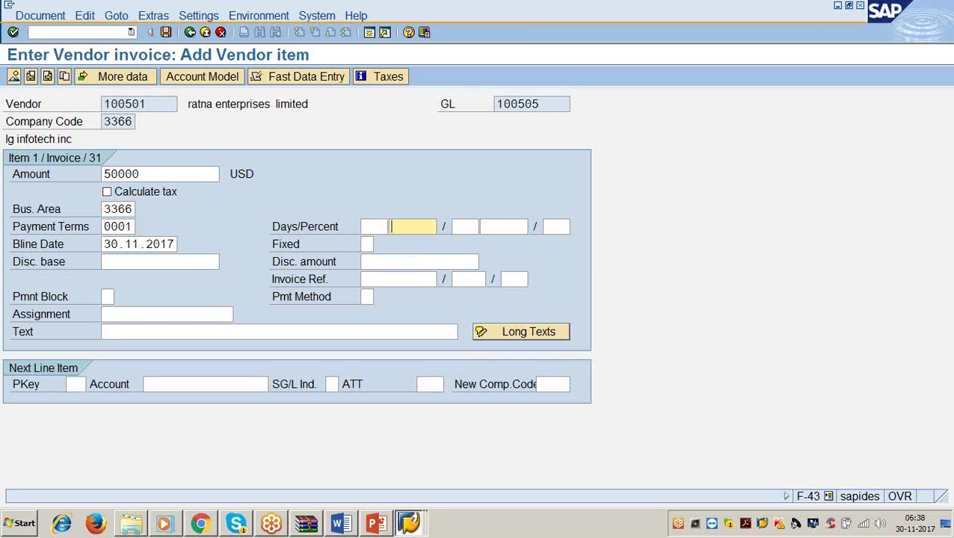
- Enter "being goods purchased" as the vendor item's text
{"action": "key", "text": "Tab"}
{"action": "key", "text": "Tab"}
{"action": "key", "text": "Tab"}
{"action": "key", "text": "Tab"}
{"action": "key", "text": "Tab"}
{"action": "key", "text": "Tab"}
{"action": "key", "text": "Tab"}
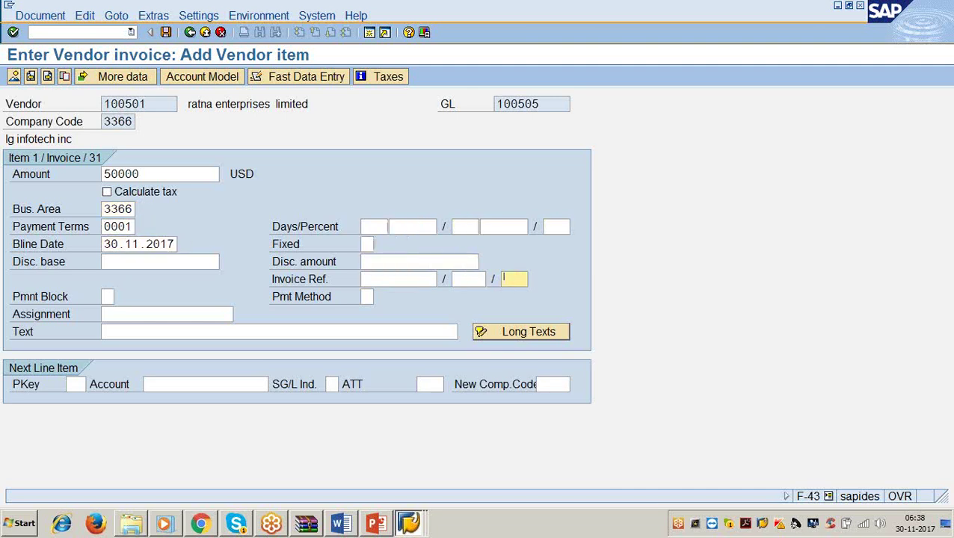
{"action": "type", "text": "being"}
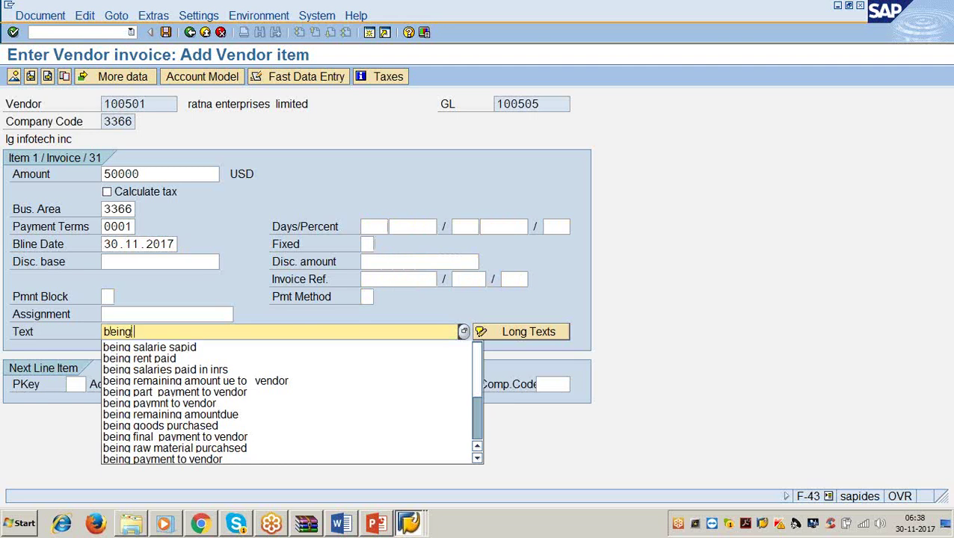
{"action": "type", "text": " good"}
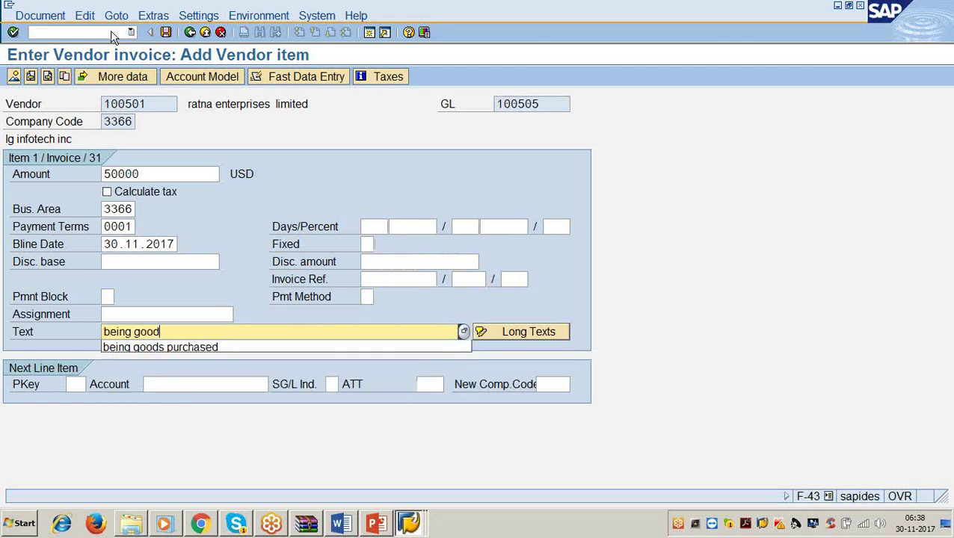
{"action": "type", "text": "s purchased"}
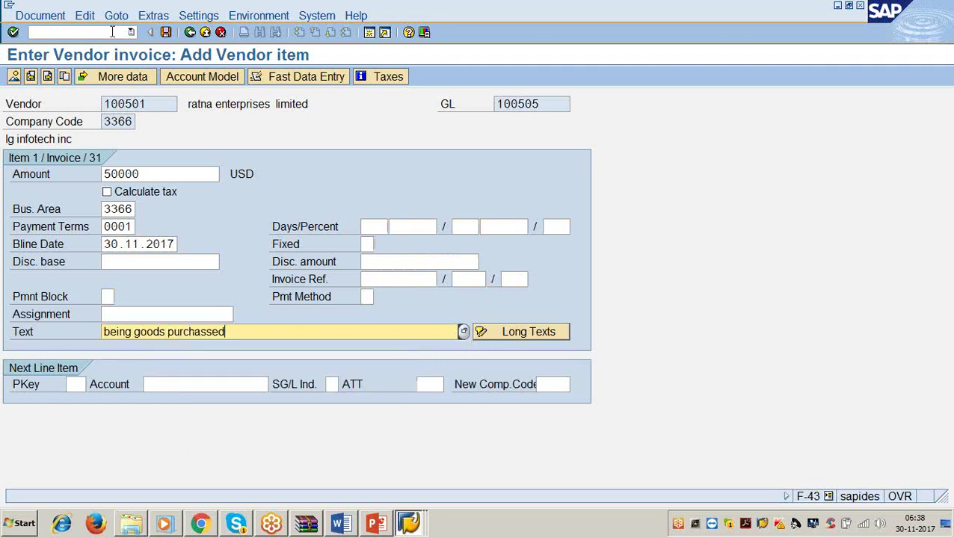
{"action": "key", "text": "BackSpace"}
{"action": "key", "text": "BackSpace"}
{"action": "type", "text": "ed"}
{"action": "key", "text": "Tab"}
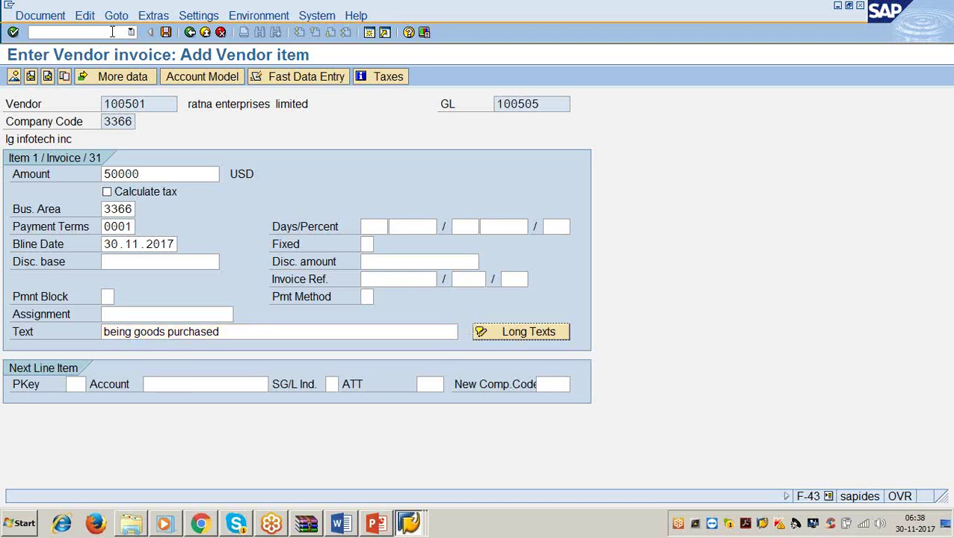
- Add a next line item with posting key 40 for the inventory of raw material G/L account
{"action": "type", "text": "5"}
{"action": "key", "text": "BackSpace"}
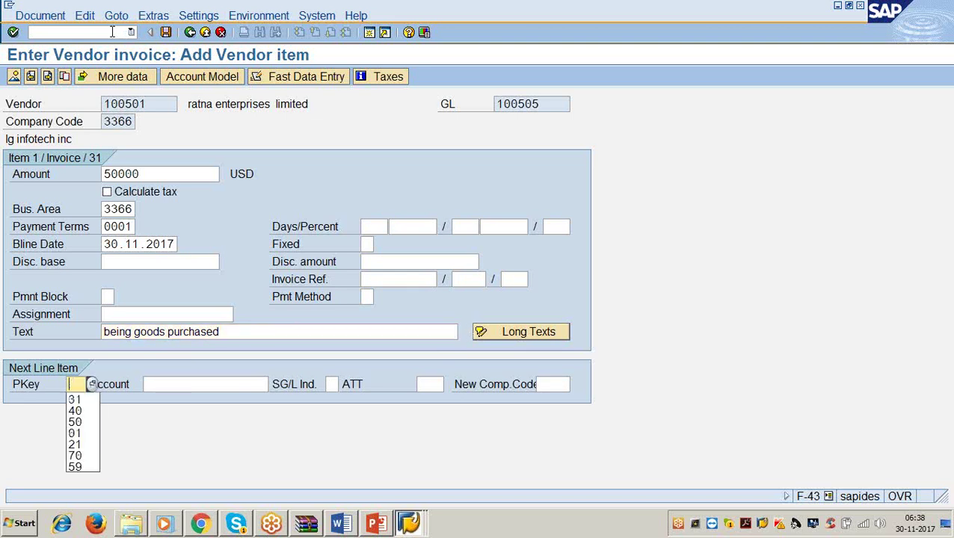
{"action": "type", "text": "40"}
{"action": "key", "text": "Tab"}
{"action": "type", "text": "200120"}
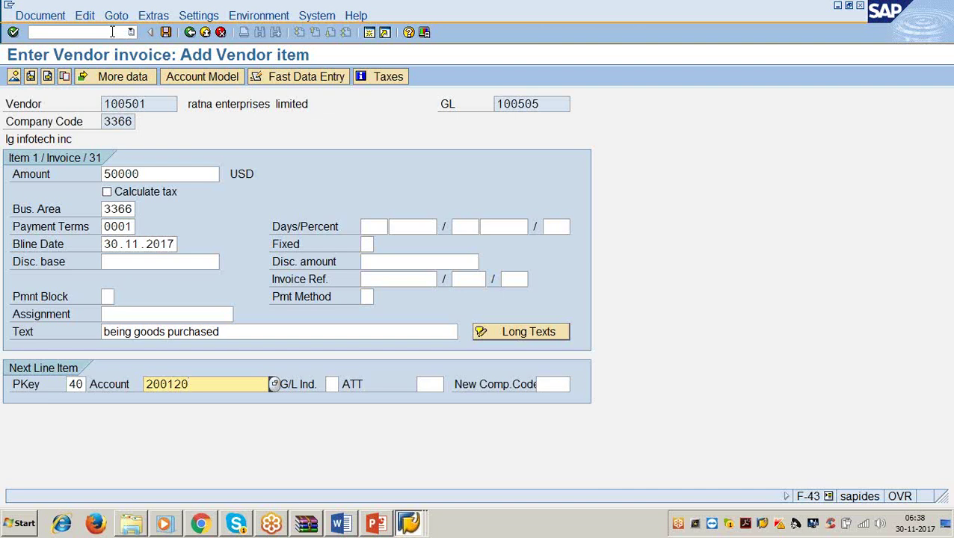
{"action": "key", "text": "Return"}
- Fill in the debit item with amount *, business area 3366 and text +, and post the vendor invoice
{"action": "type", "text": "*"}
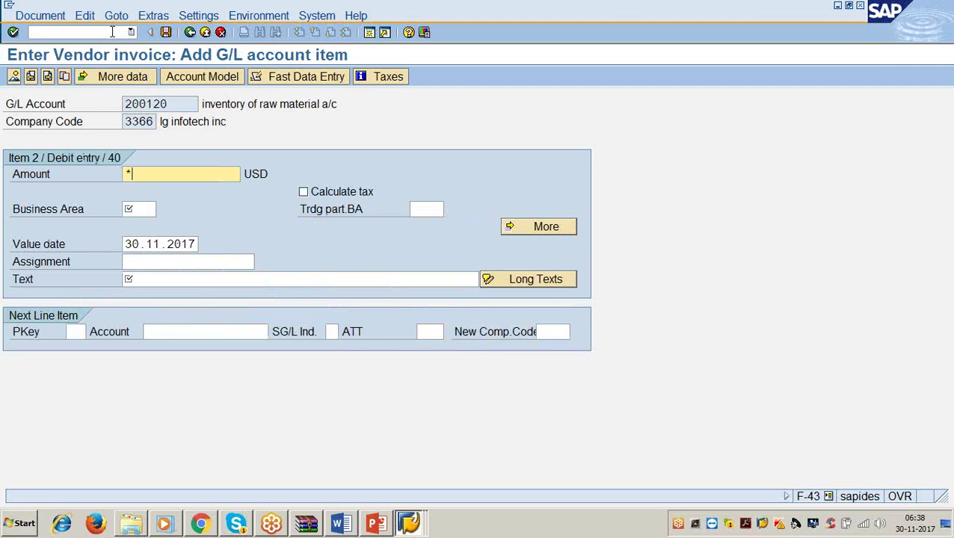
{"action": "key", "text": "Tab"}
{"action": "key", "text": "Tab"}
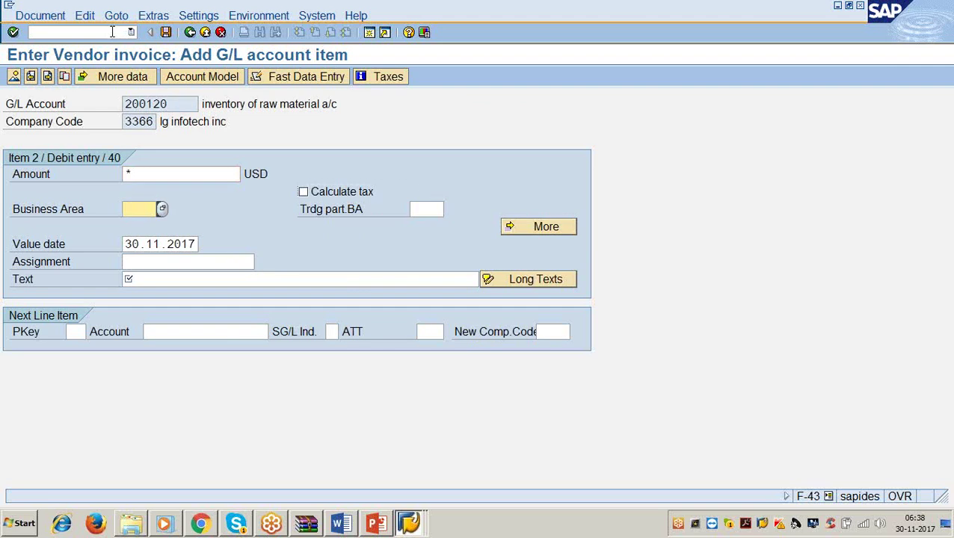
{"action": "type", "text": "3366"}
{"action": "key", "text": "Tab"}
{"action": "key", "text": "Tab"}
{"action": "key", "text": "Tab"}
{"action": "key", "text": "Tab"}
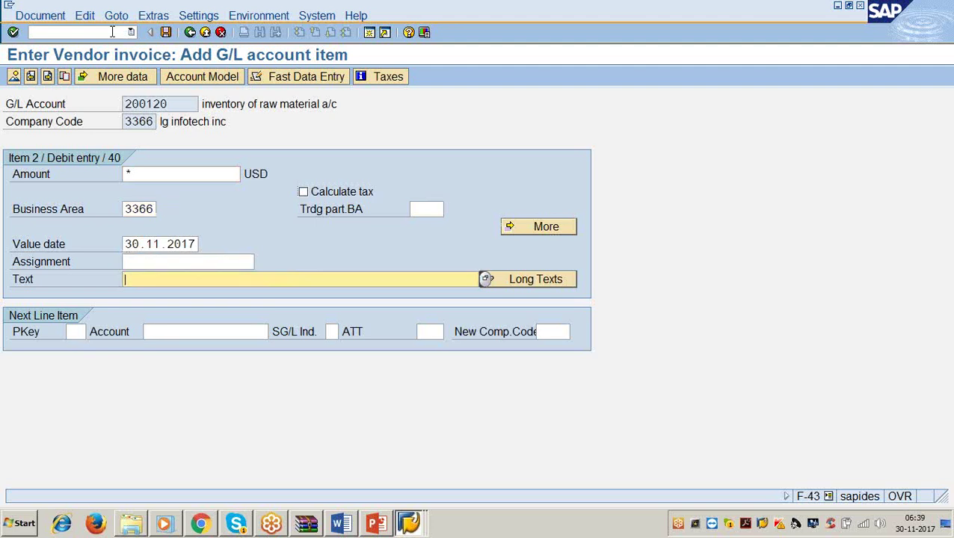
{"action": "type", "text": "+"}
{"action": "key", "text": "ctrl+s"}
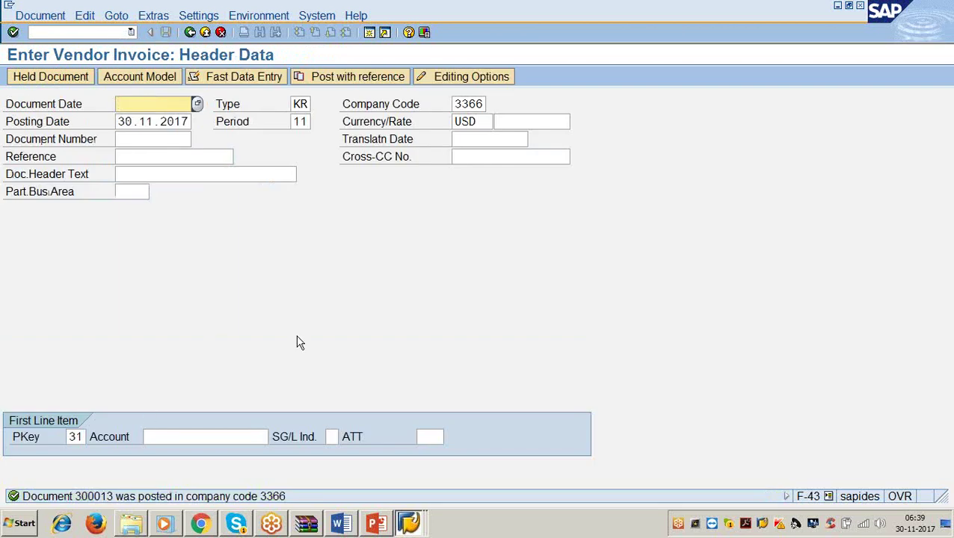
- Switch to Word and read the Step 5 notes on paying an invoice through the bank account with F-53
{"action": "left_click", "coordinate": [340, 525]}
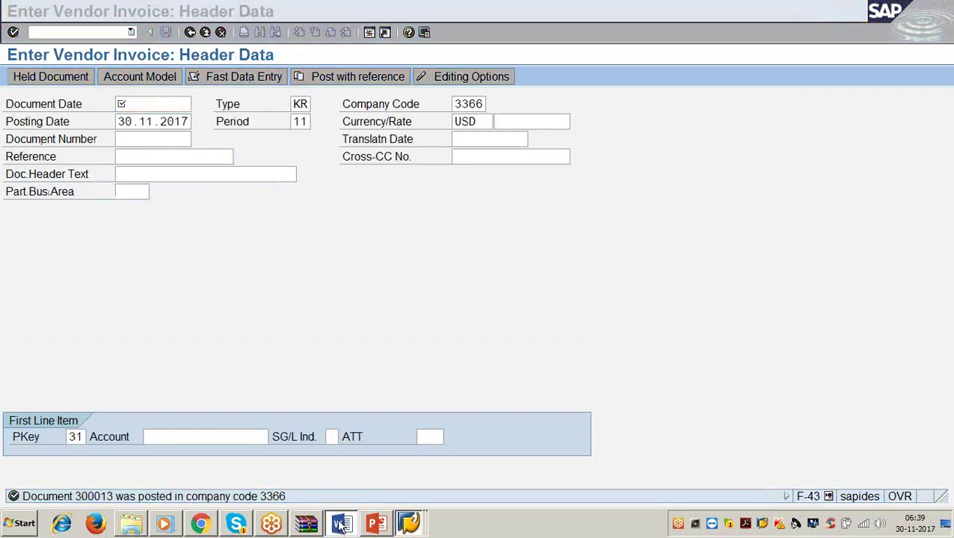
{"action": "scroll", "coordinate": [296, 323], "scroll_direction": "down", "scroll_amount": 5}
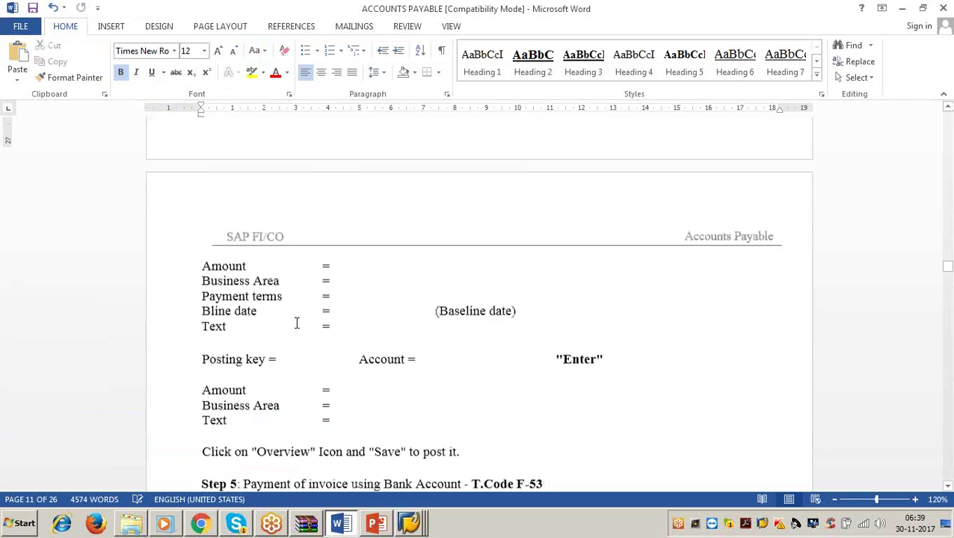
{"action": "scroll", "coordinate": [297, 323], "scroll_direction": "down", "scroll_amount": 6}
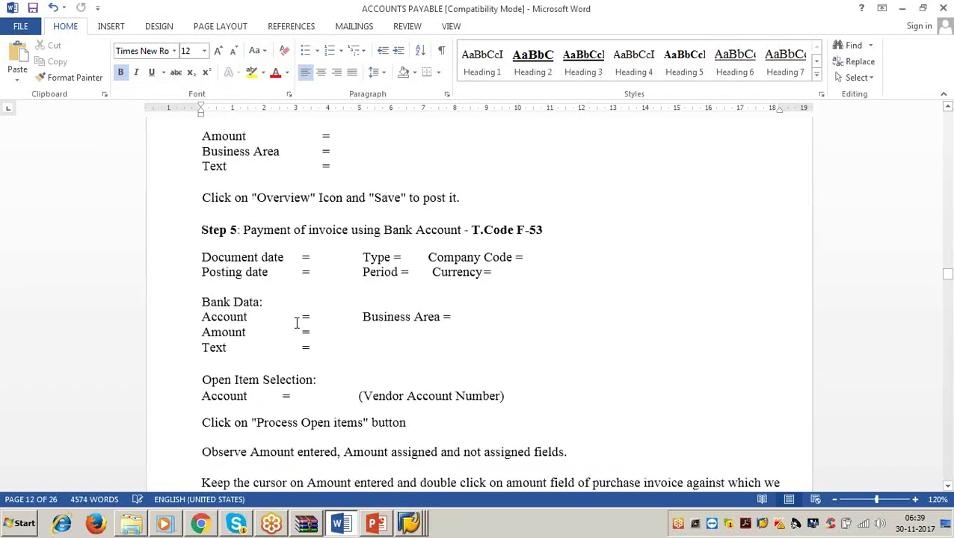
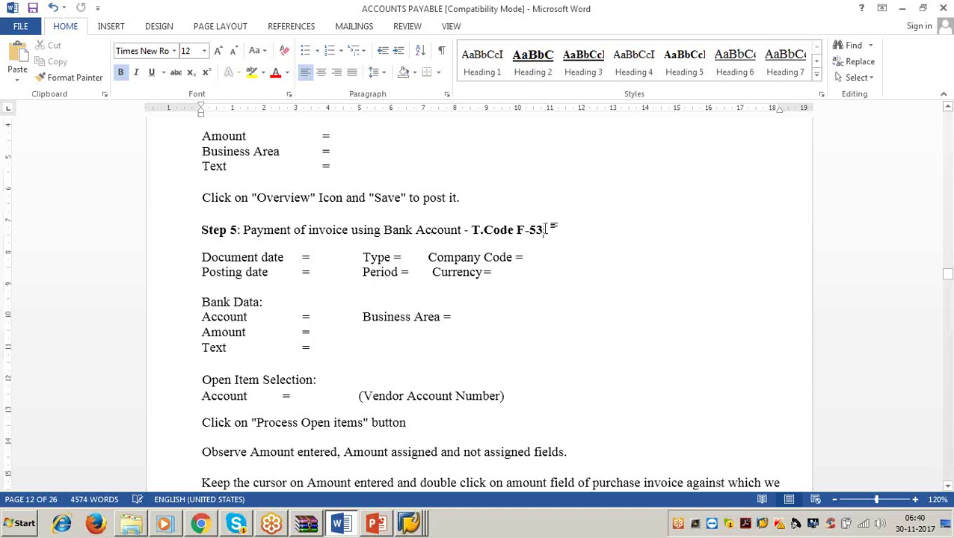
- Switch back to SAP and open transaction F-53 in place of the vendor invoice entry
{"action": "left_click", "coordinate": [901, 9]}
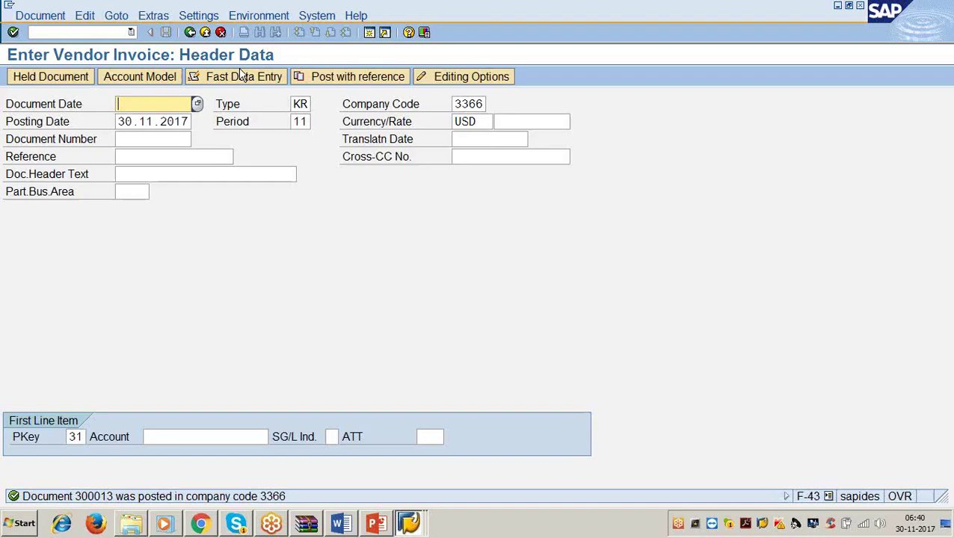
{"action": "left_click", "coordinate": [48, 30]}
{"action": "type", "text": "/nf-53"}
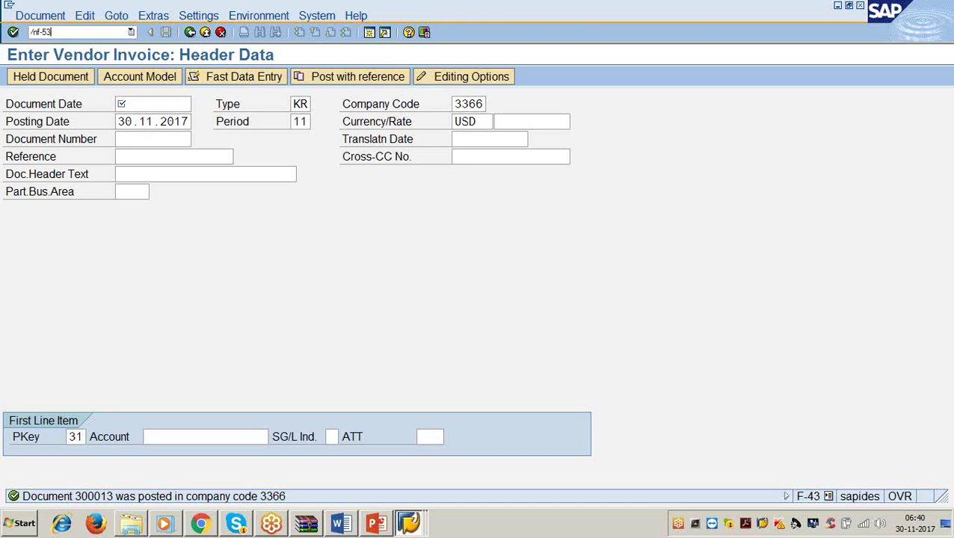
{"action": "key", "text": "Return"}
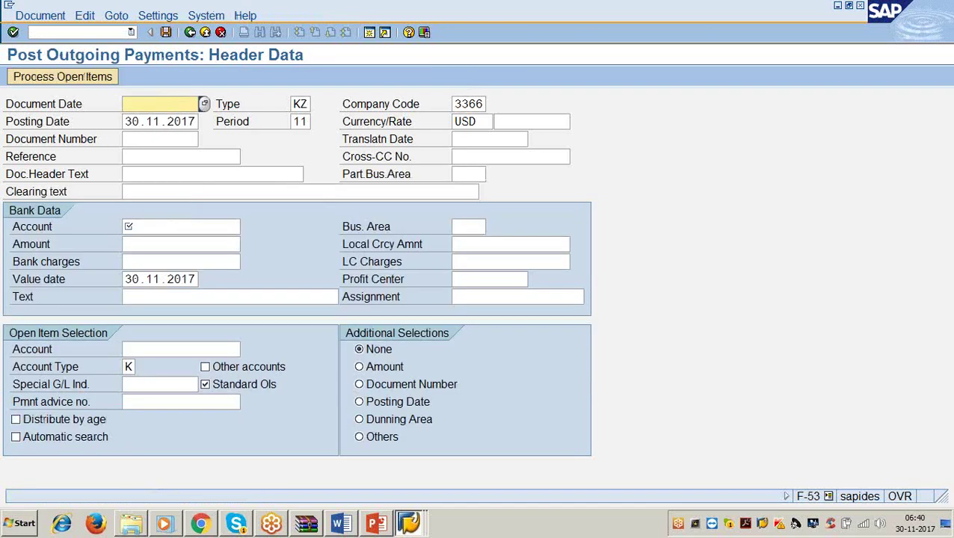
- Set the outgoing payment's document date to 30.11.2017 and go through the type, posting date and period
{"action": "type", "text": "30.11.2017"}
{"action": "left_click", "coordinate": [300, 104]}
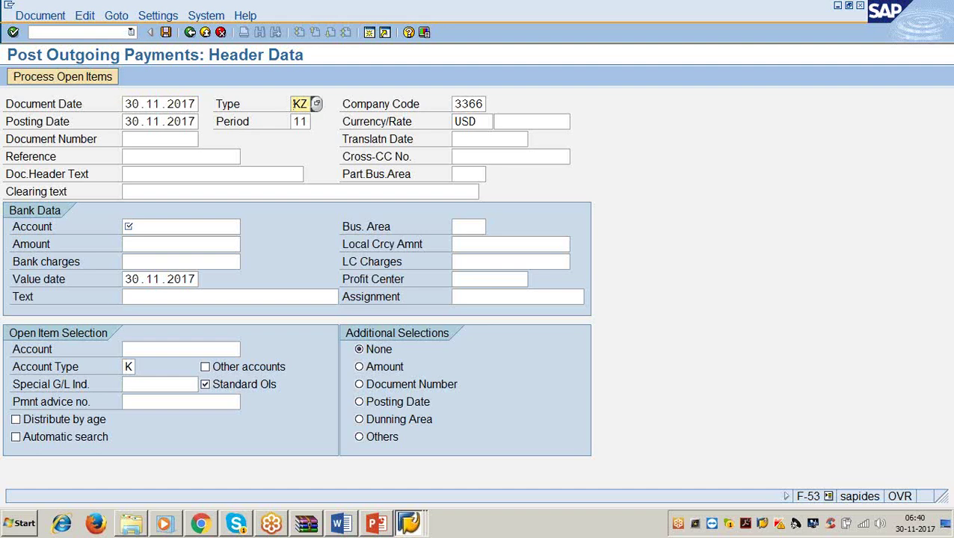
{"action": "key", "text": "Tab"}
{"action": "key", "text": "Tab"}
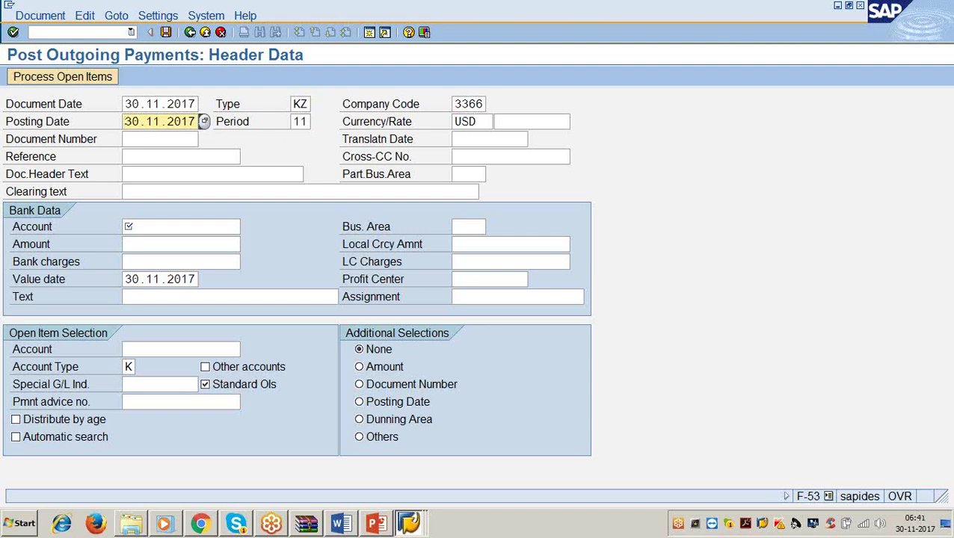
{"action": "key", "text": "Tab"}
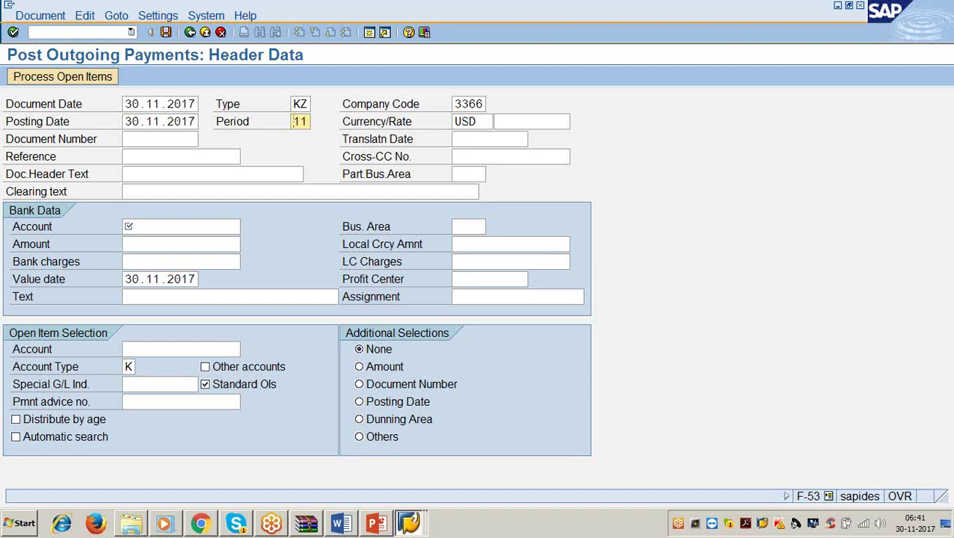
- Enter the bank's G/L account number as the account in the payment's bank data
{"action": "key", "text": "Tab"}
{"action": "key", "text": "Tab"}
{"action": "key", "text": "Tab"}
{"action": "key", "text": "Tab"}
{"action": "key", "text": "Tab"}
{"action": "key", "text": "Tab"}
{"action": "key", "text": "Tab"}
{"action": "key", "text": "Tab"}
{"action": "key", "text": "Tab"}
{"action": "key", "text": "Tab"}
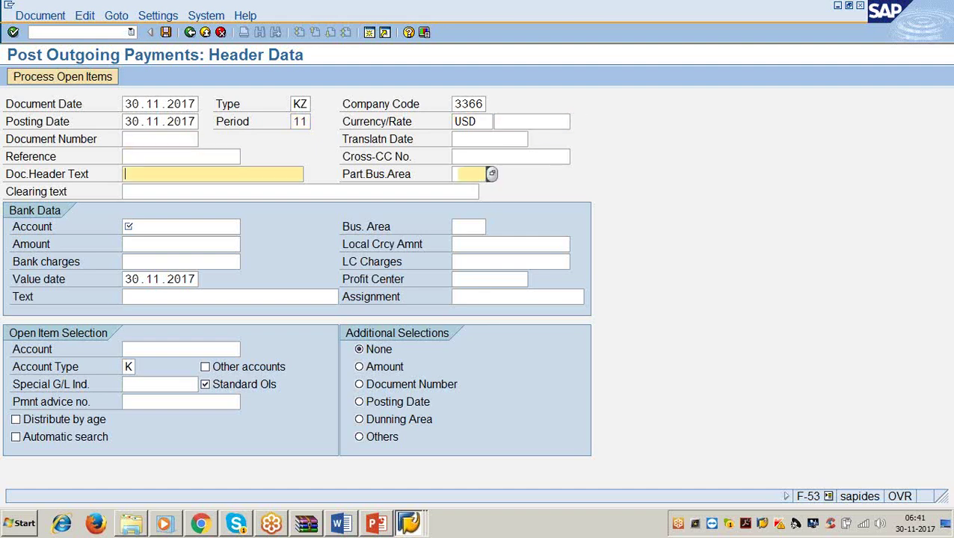
{"action": "type", "text": "20"}
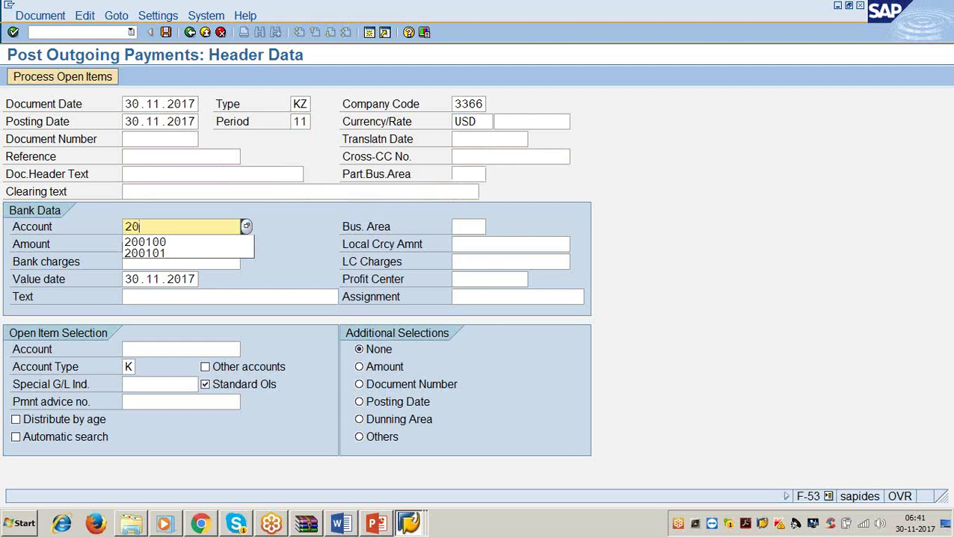
{"action": "type", "text": "0101"}
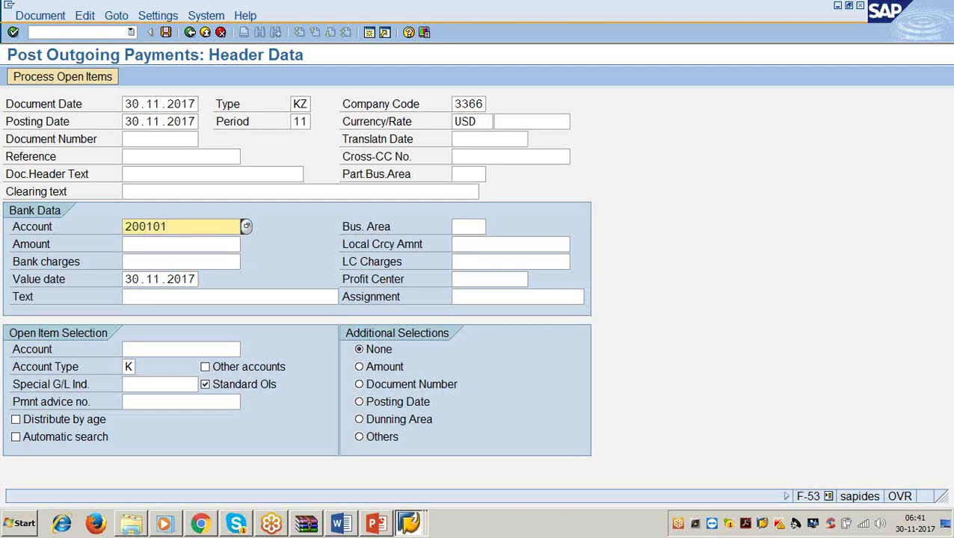
- Set the bank data's business area to 3366 and the payment amount to 50000
{"action": "left_click", "coordinate": [470, 226]}
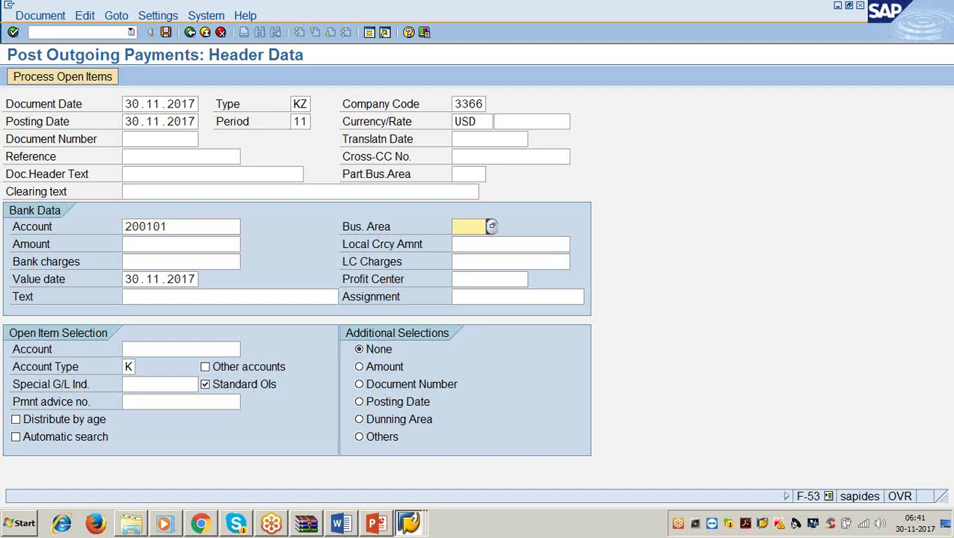
{"action": "type", "text": "3366"}
{"action": "left_click", "coordinate": [180, 244]}
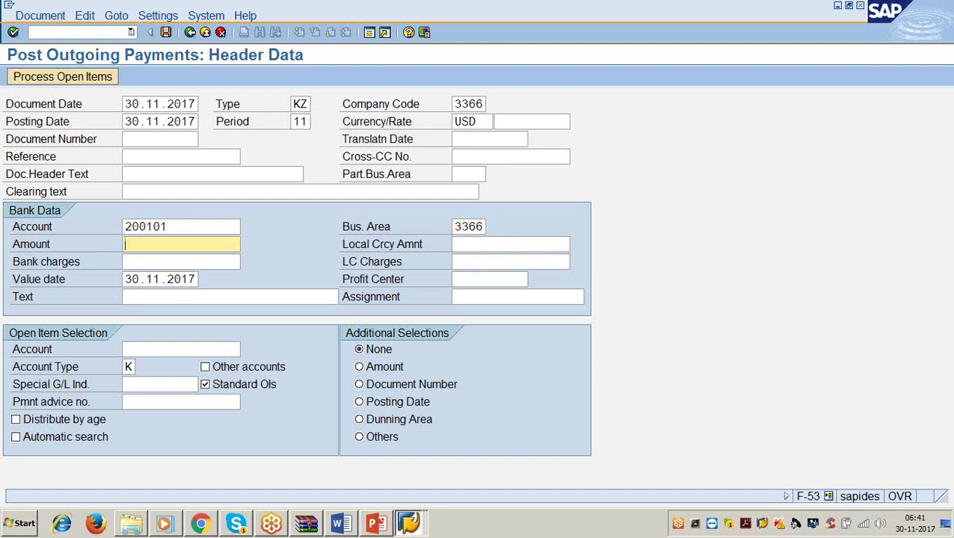
{"action": "type", "text": "50000"}
- Enter "being paymnt to vendor" as the text in the payment's bank data
{"action": "left_click", "coordinate": [150, 297]}
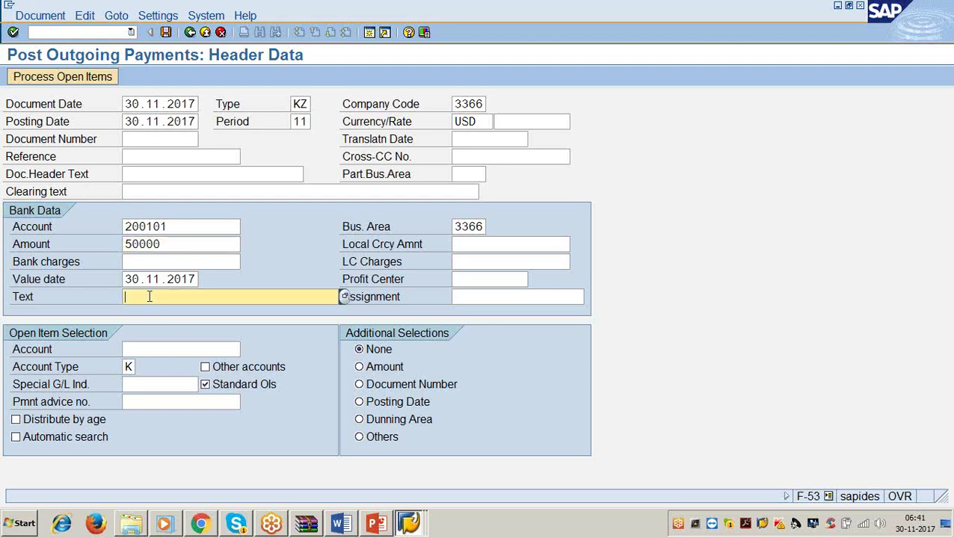
{"action": "type", "text": "being"}
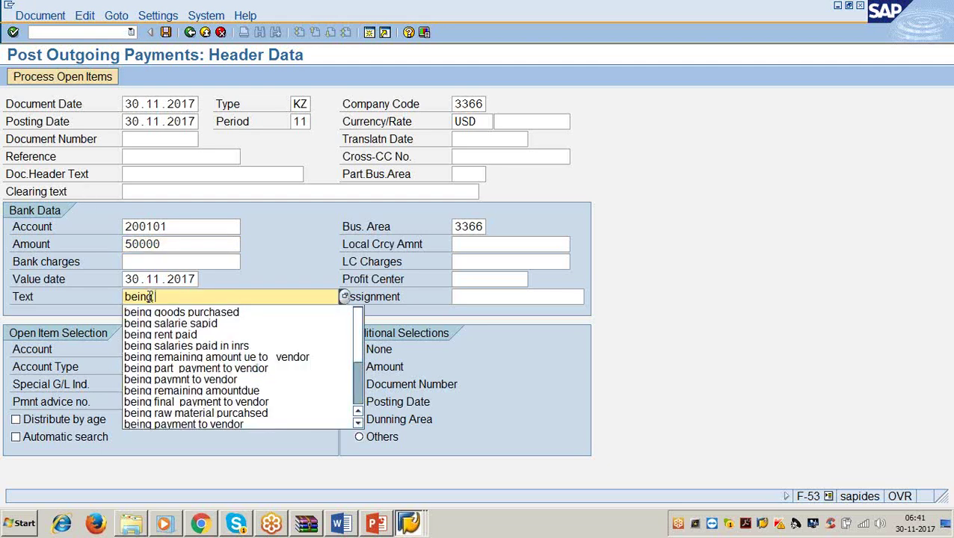
{"action": "type", "text": " paym"}
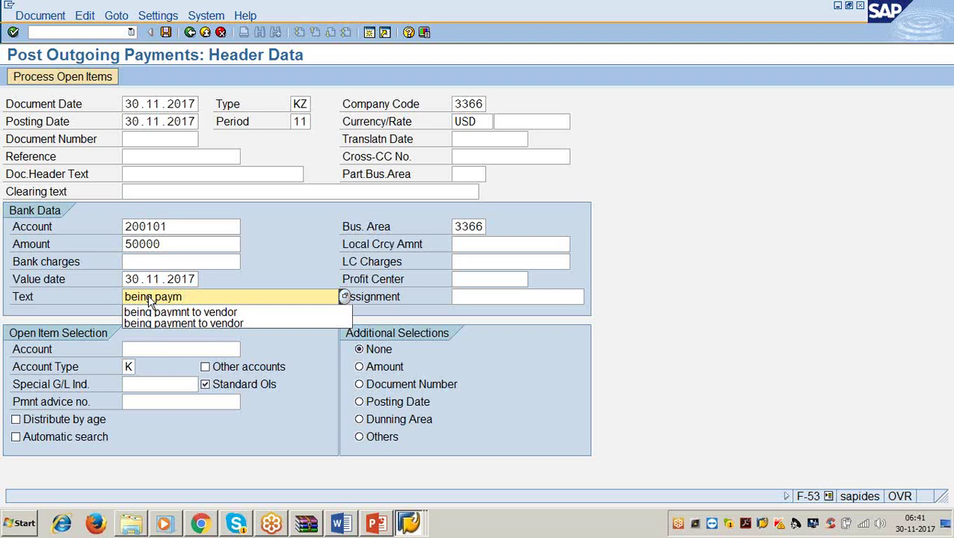
{"action": "key", "text": "Return"}
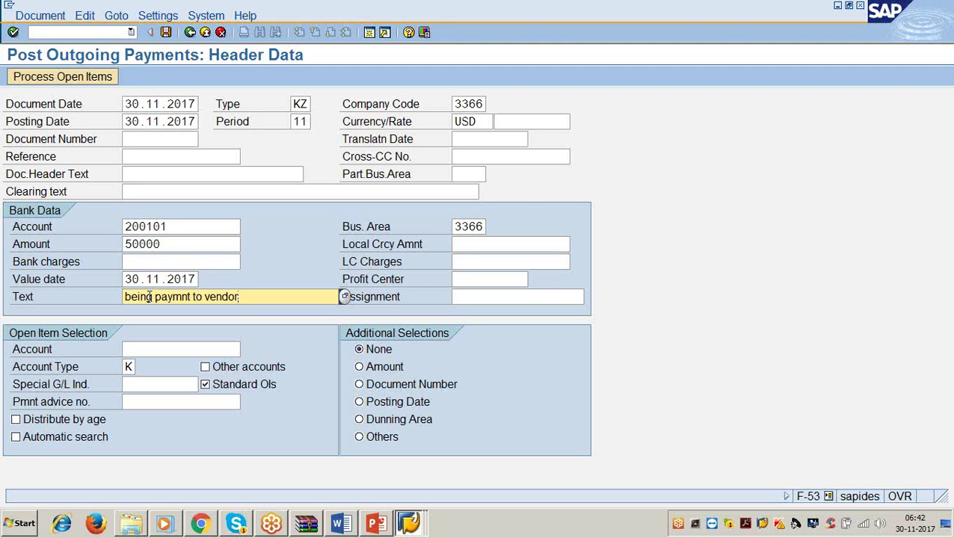
- Highlight the payment's value date and open transaction OBY6 in a new session
{"action": "left_click", "coordinate": [198, 279]}
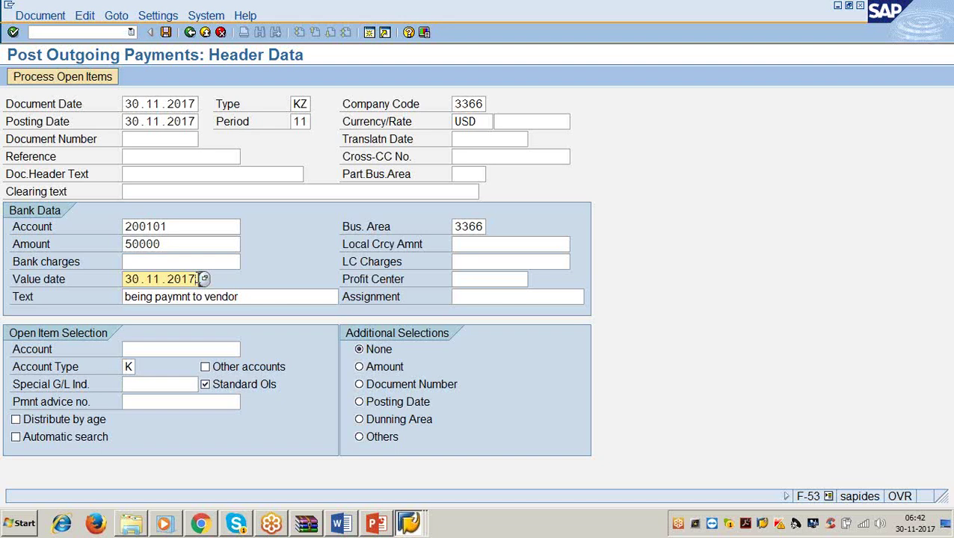
{"action": "left_click_drag", "start_coordinate": [198, 279], "coordinate": [103, 279]}
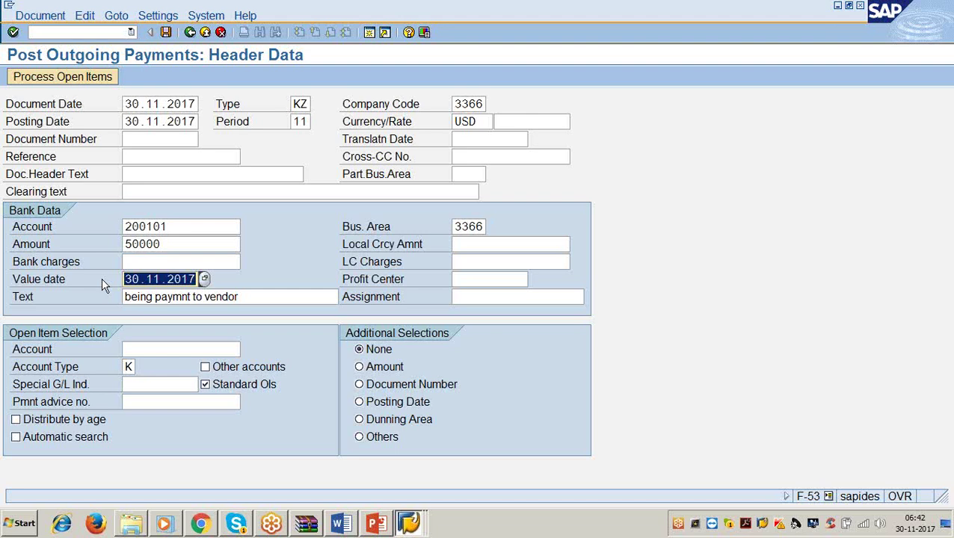
{"action": "left_click", "coordinate": [369, 33]}
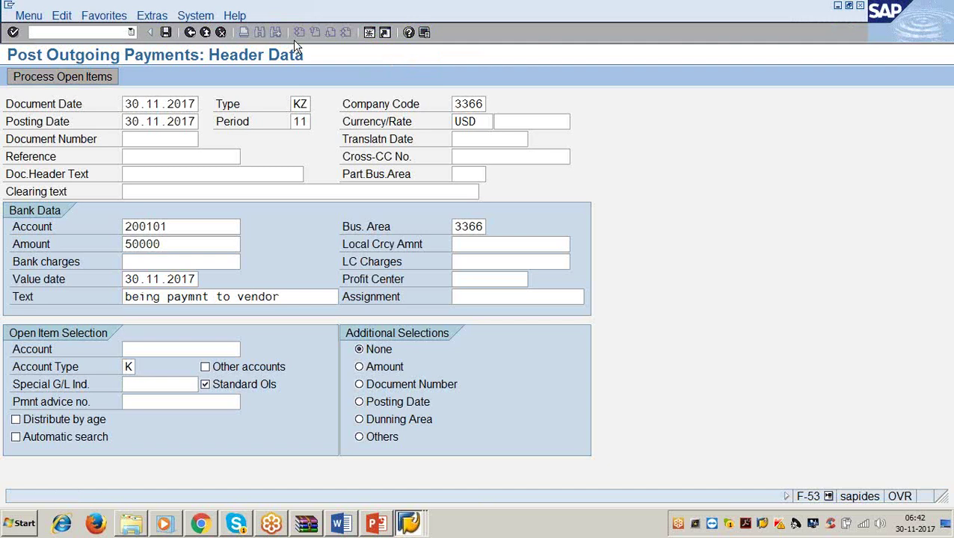
{"action": "type", "text": "oby6"}
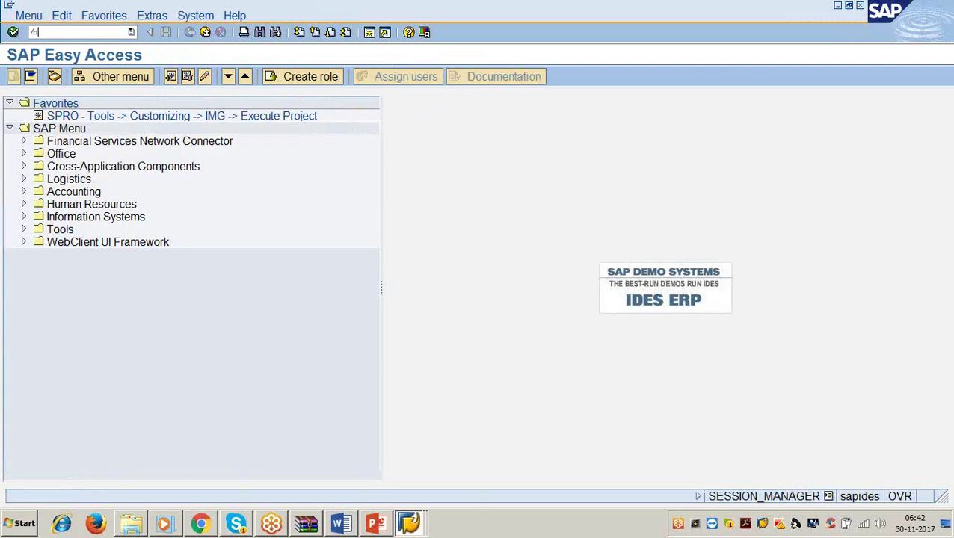
{"action": "key", "text": "Return"}
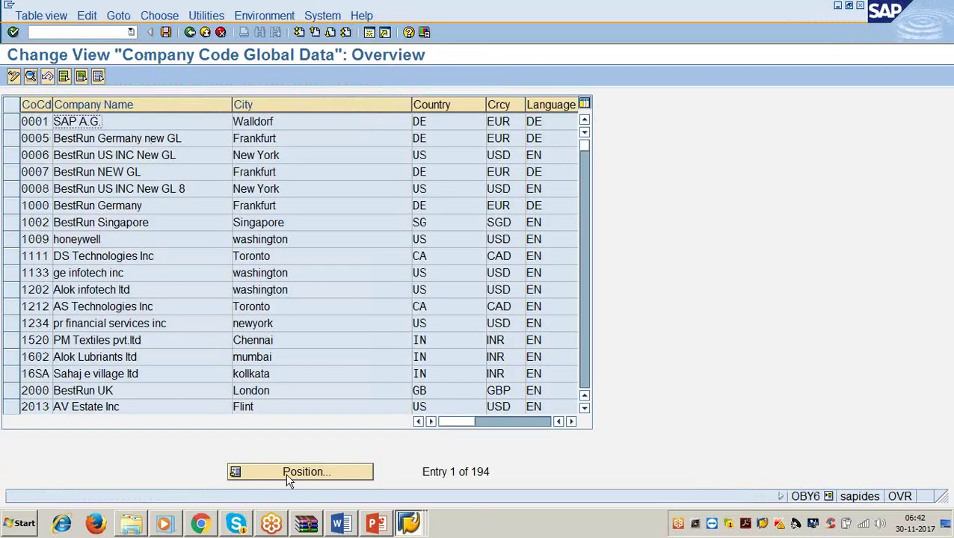
- Examine the default value date setting in the global data details of company code 3366, and close that session
{"action": "left_click", "coordinate": [290, 473]}
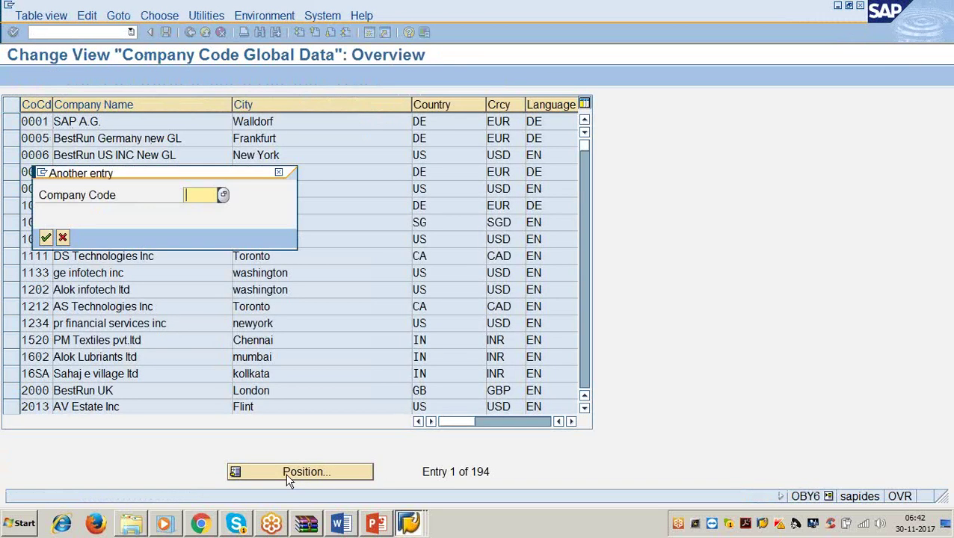
{"action": "type", "text": "3366"}
{"action": "key", "text": "Return"}
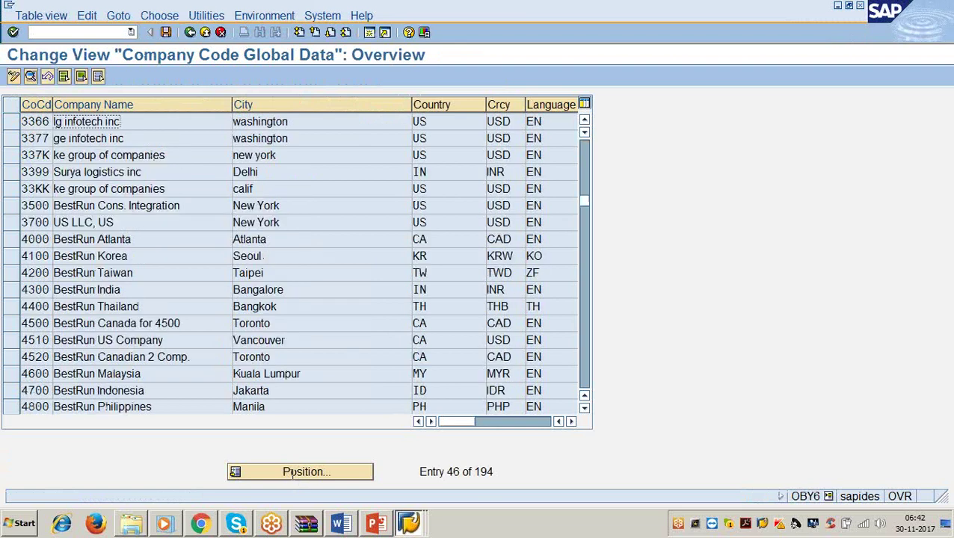
{"action": "left_click", "coordinate": [11, 121]}
{"action": "left_click", "coordinate": [30, 77]}
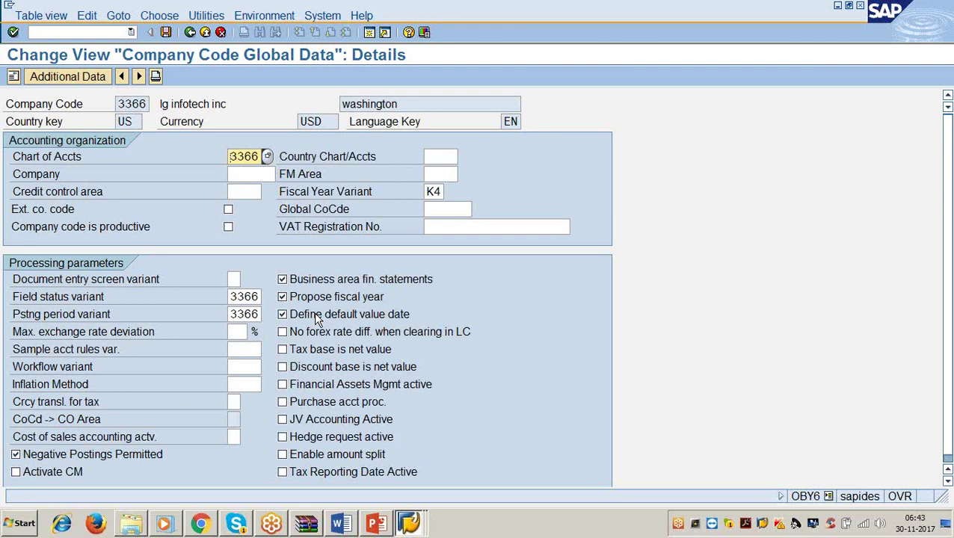
{"action": "left_click", "coordinate": [861, 6]}
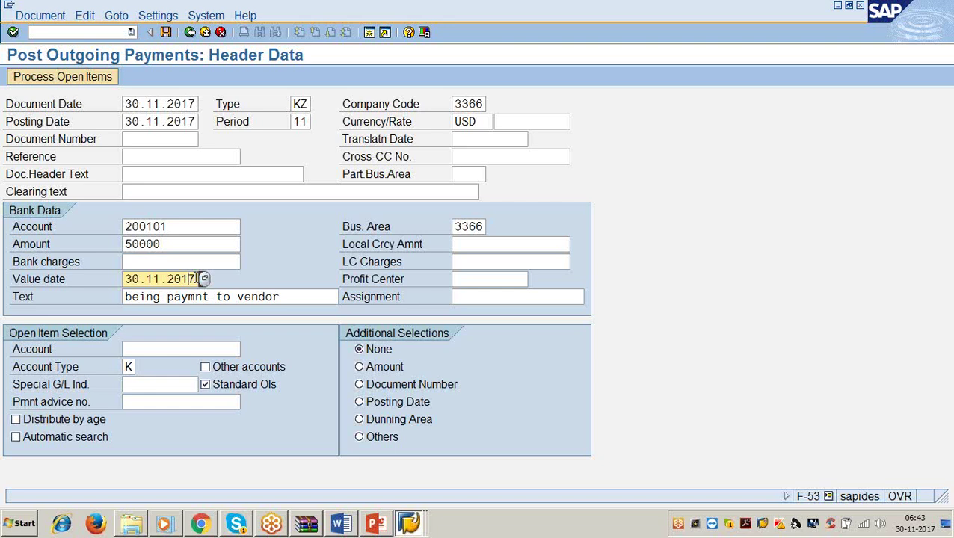
- Enter the vendor account of Ratna Enterprises Limited in the open item selection
{"action": "left_click", "coordinate": [139, 351]}
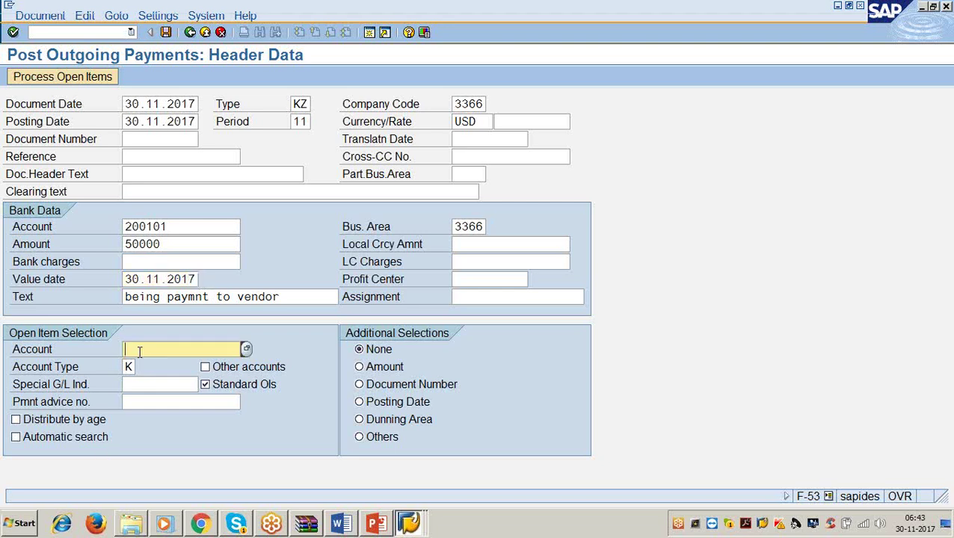
{"action": "type", "text": "100501"}
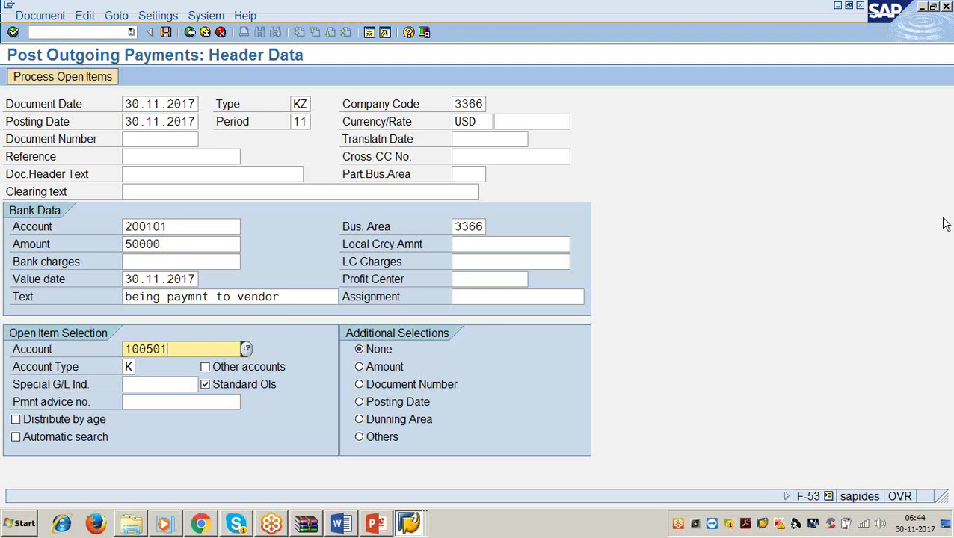
{"action": "key", "text": "Return"}
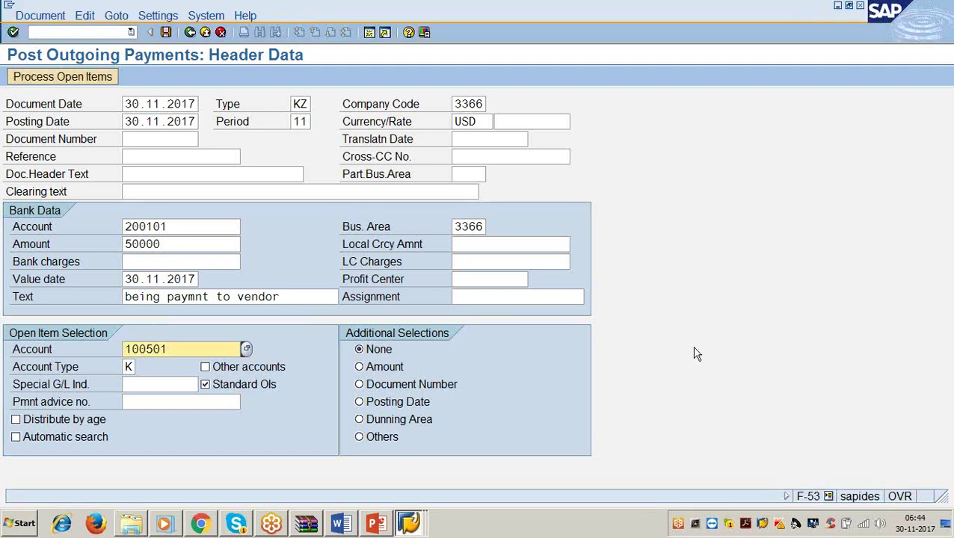
{"action": "key", "text": "Return"}
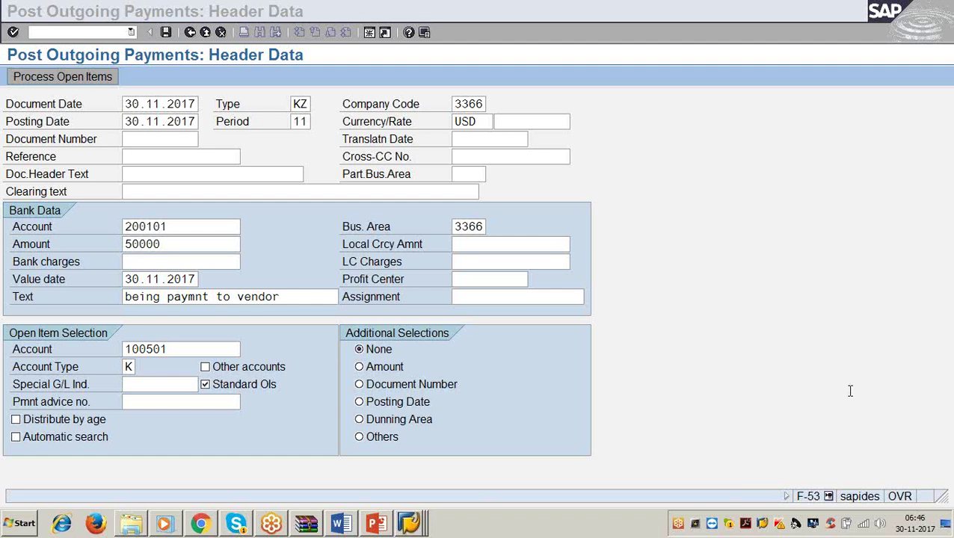
{"action": "left_click", "coordinate": [551, 401]}
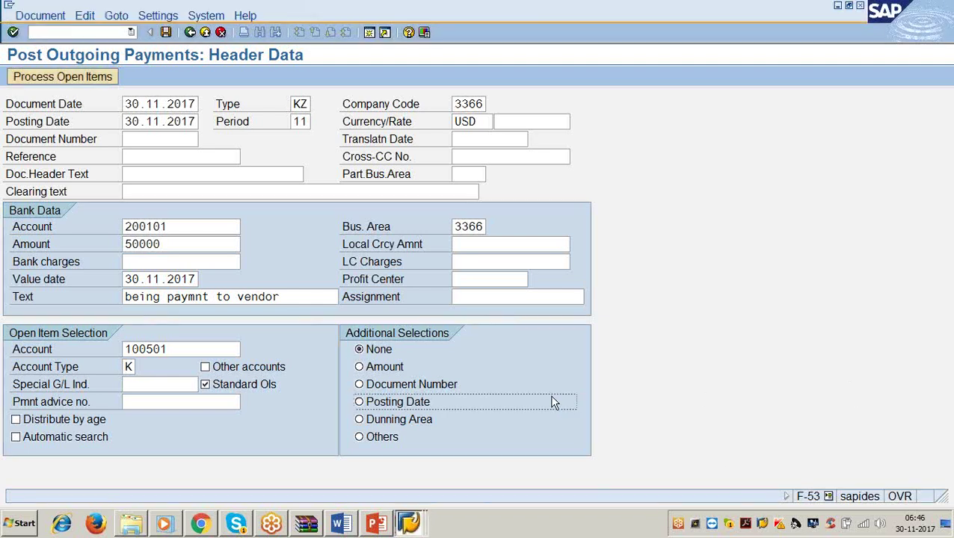
{"action": "left_click", "coordinate": [178, 350]}
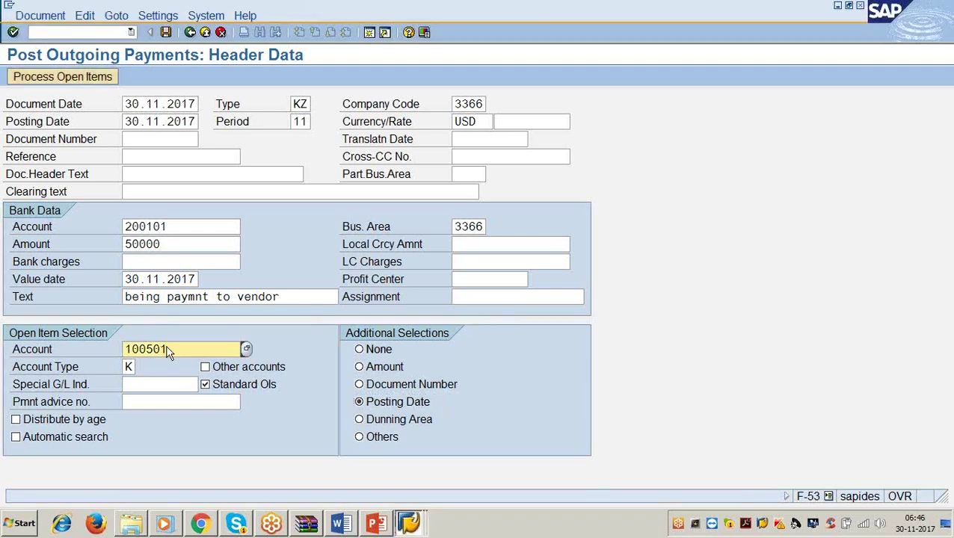
{"action": "left_click", "coordinate": [52, 77]}
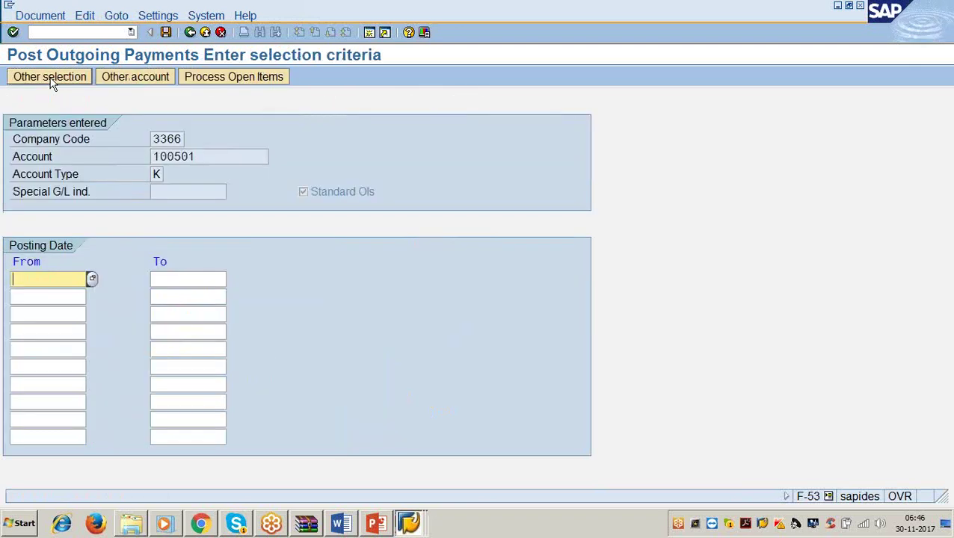
{"action": "left_click", "coordinate": [192, 33]}
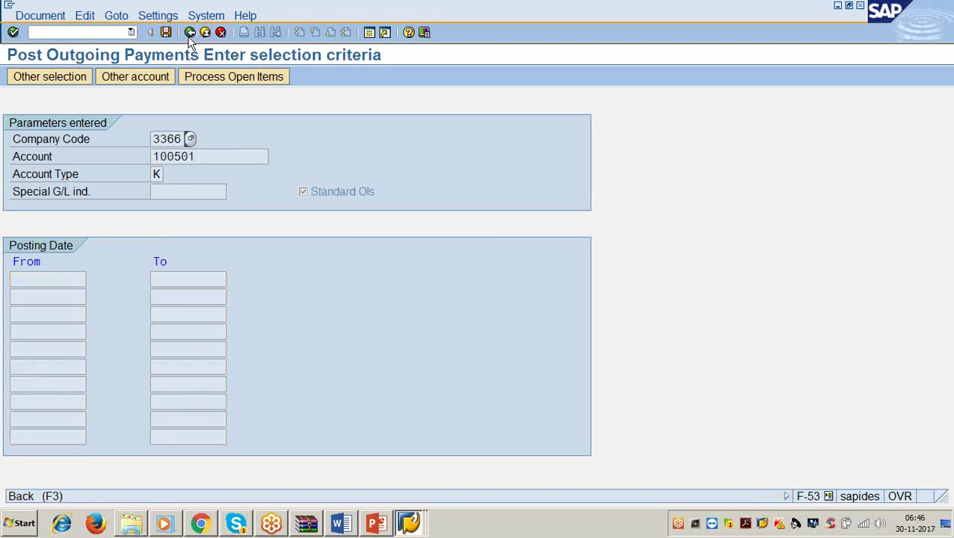
{"action": "left_click", "coordinate": [220, 34]}
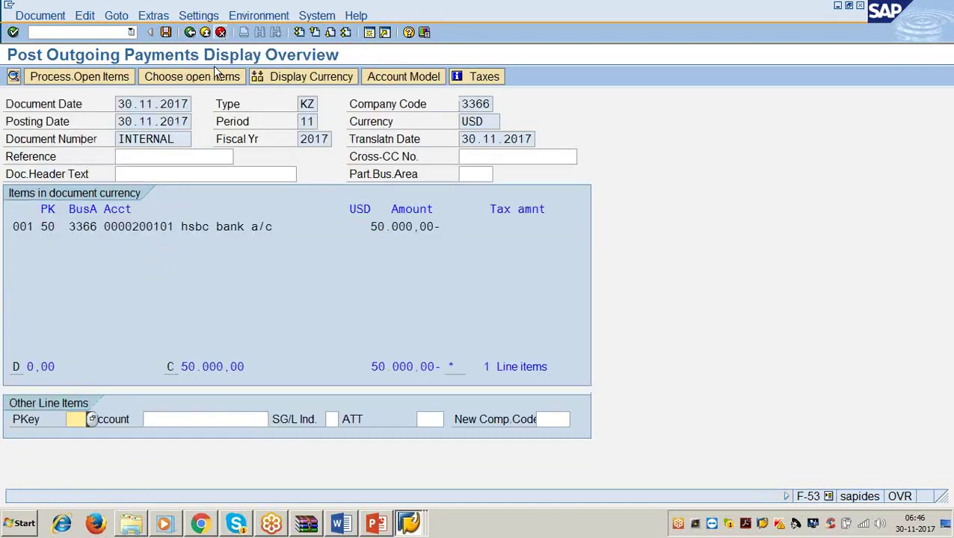
{"action": "left_click", "coordinate": [207, 34]}
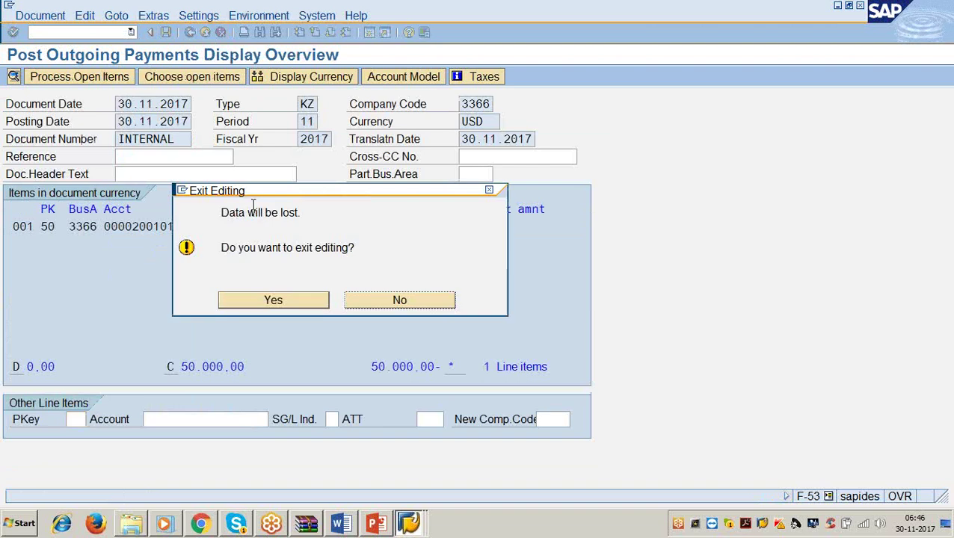
{"action": "left_click", "coordinate": [276, 305]}
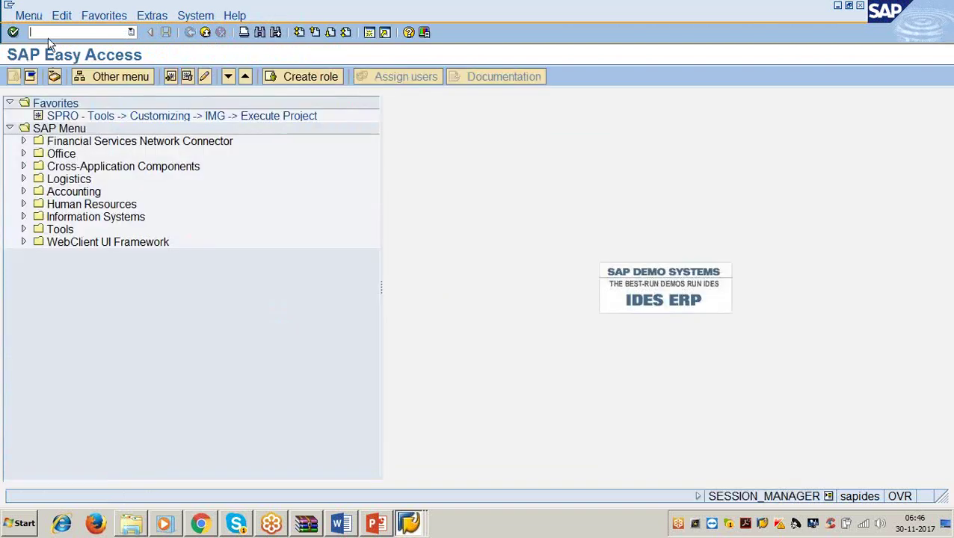
- Restart transaction F-53 and set the document date to 30.11.2017
{"action": "type", "text": "/nf-53"}
{"action": "key", "text": "Return"}
{"action": "type", "text": "3"}
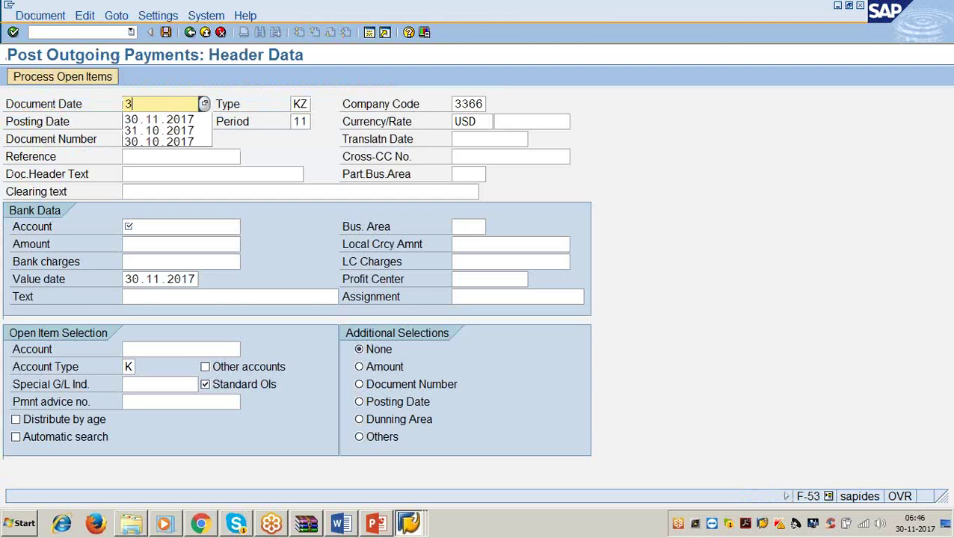
{"action": "type", "text": "0.11.2017"}
- Fill in the bank data with the HSBC bank G/L account, business area 3366 and amount 50000
{"action": "key", "text": "Tab"}
{"action": "key", "text": "Tab"}
{"action": "key", "text": "Tab"}
{"action": "key", "text": "Tab"}
{"action": "key", "text": "Tab"}
{"action": "key", "text": "Tab"}
{"action": "key", "text": "Tab"}
{"action": "key", "text": "Tab"}
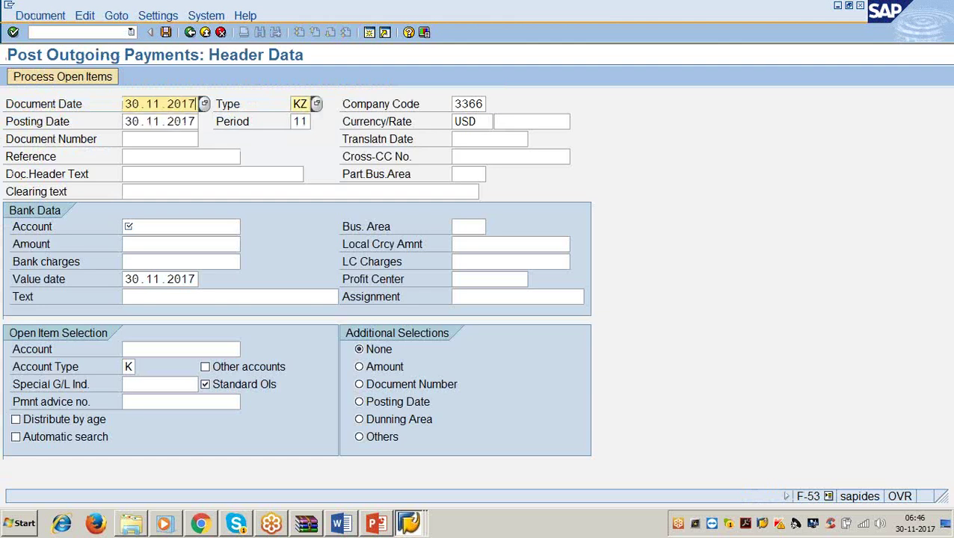
{"action": "key", "text": "Tab"}
{"action": "key", "text": "Tab"}
{"action": "key", "text": "Tab"}
{"action": "key", "text": "Tab"}
{"action": "key", "text": "Tab"}
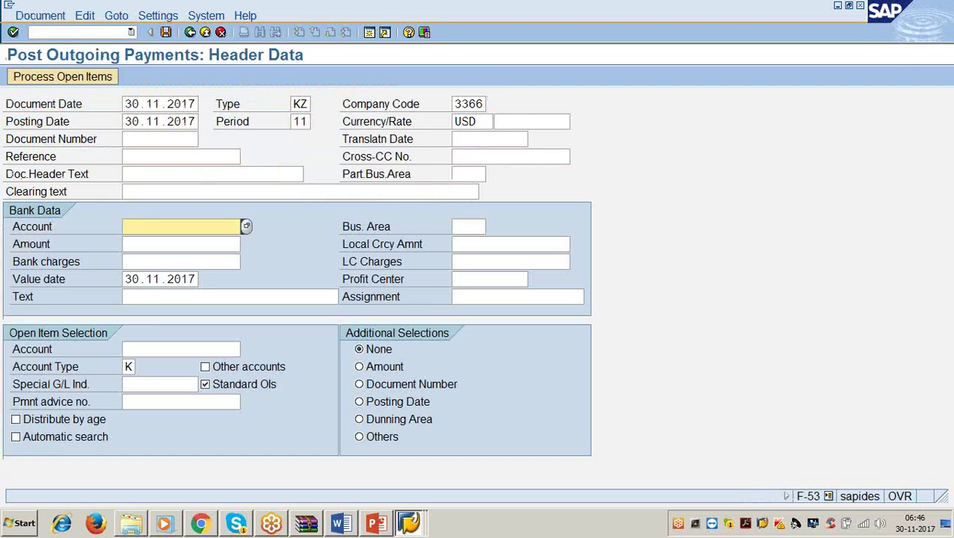
{"action": "type", "text": "200101"}
{"action": "key", "text": "Tab"}
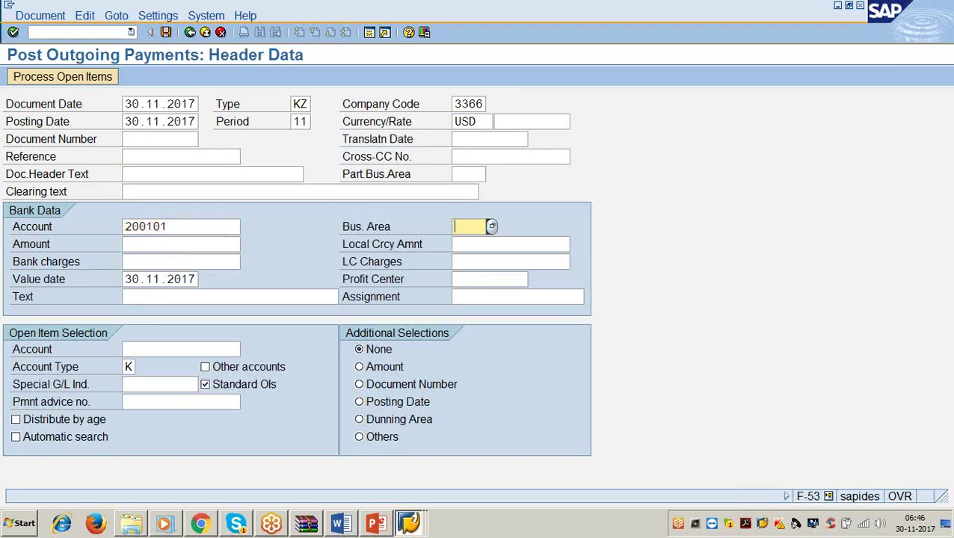
{"action": "type", "text": "3366"}
{"action": "key", "text": "Tab"}
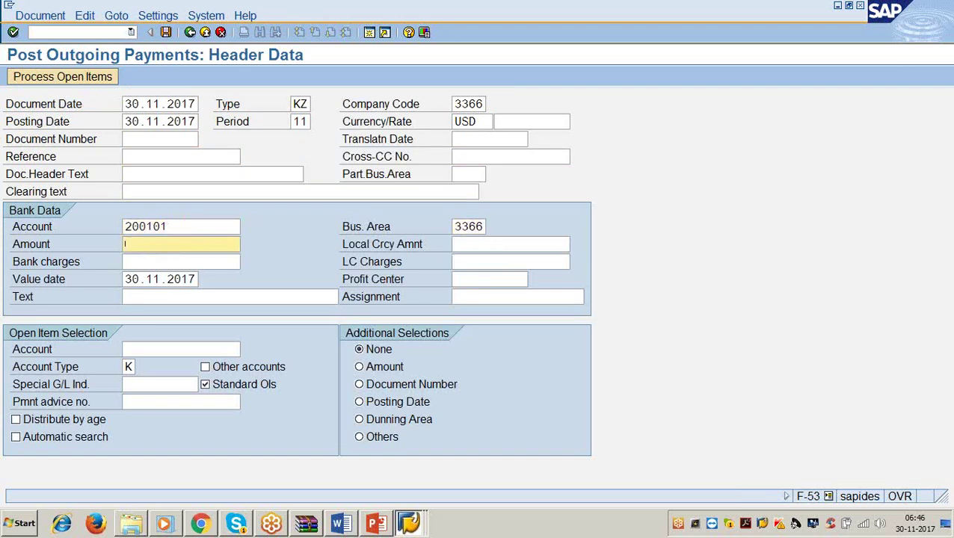
{"action": "type", "text": "50000"}
- Set the bank data's text to "being paymnt to vendor" using the earlier entry suggested
{"action": "key", "text": "Tab"}
{"action": "key", "text": "Tab"}
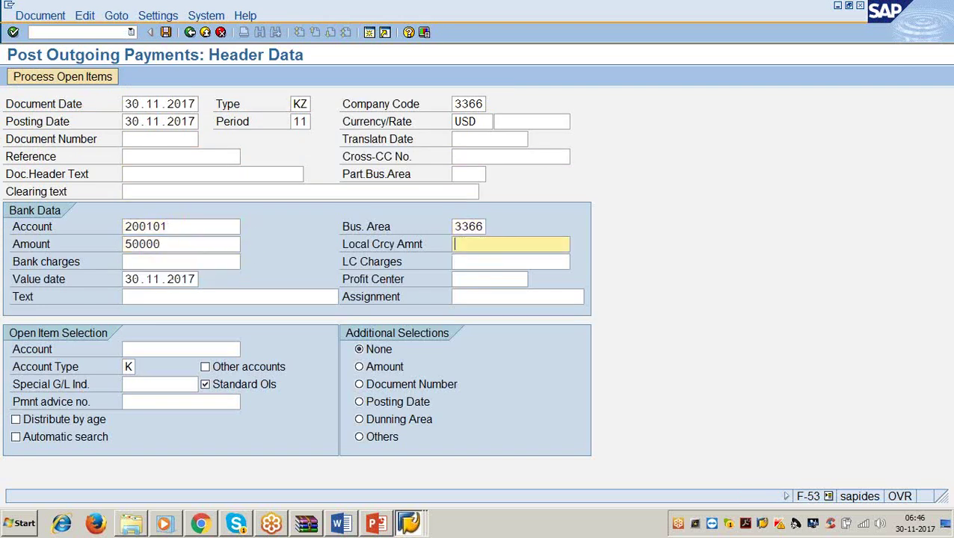
{"action": "key", "text": "Tab"}
{"action": "key", "text": "Tab"}
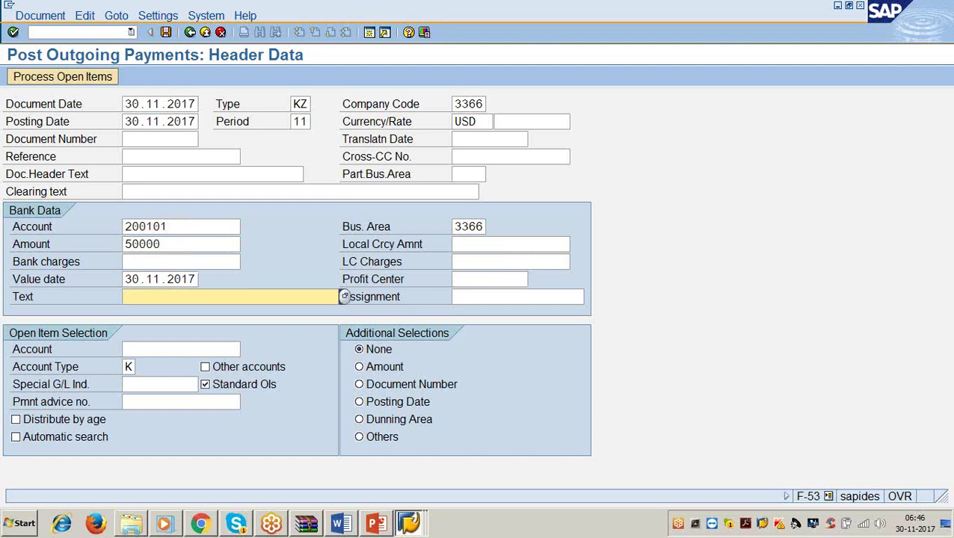
{"action": "type", "text": "being"}
{"action": "key", "text": "BackSpace"}
{"action": "key", "text": "BackSpace"}
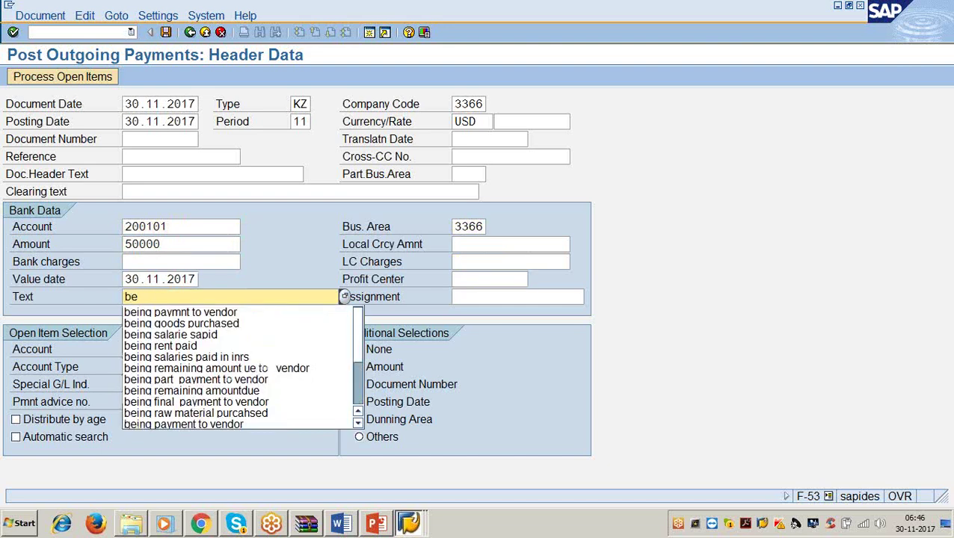
{"action": "key", "text": "Down"}
{"action": "key", "text": "Return"}
{"action": "key", "text": "Tab"}
{"action": "key", "text": "Tab"}
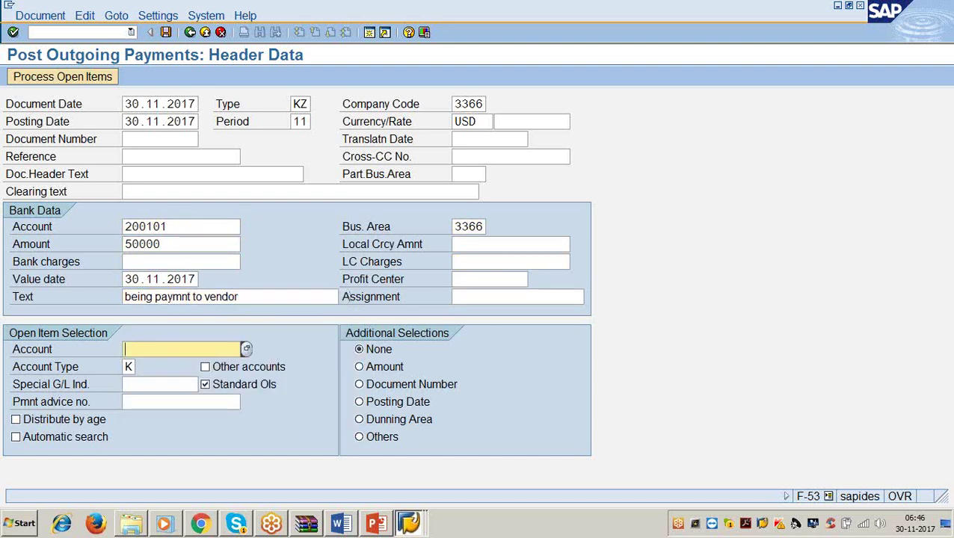
- Look up vendor Ratna Enterprises Limited in company code 3366 as the open item account and process its open items
{"action": "key", "text": "F4"}
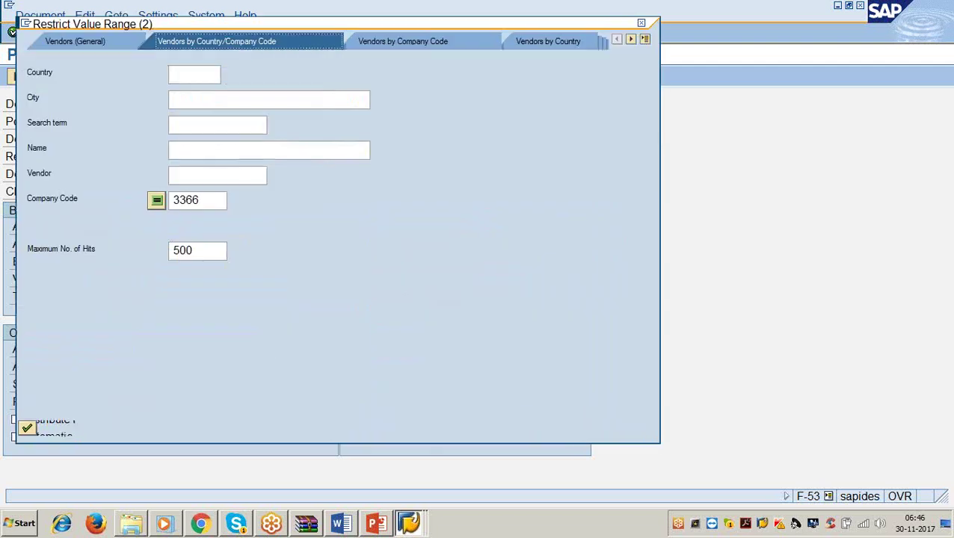
{"action": "key", "text": "Return"}
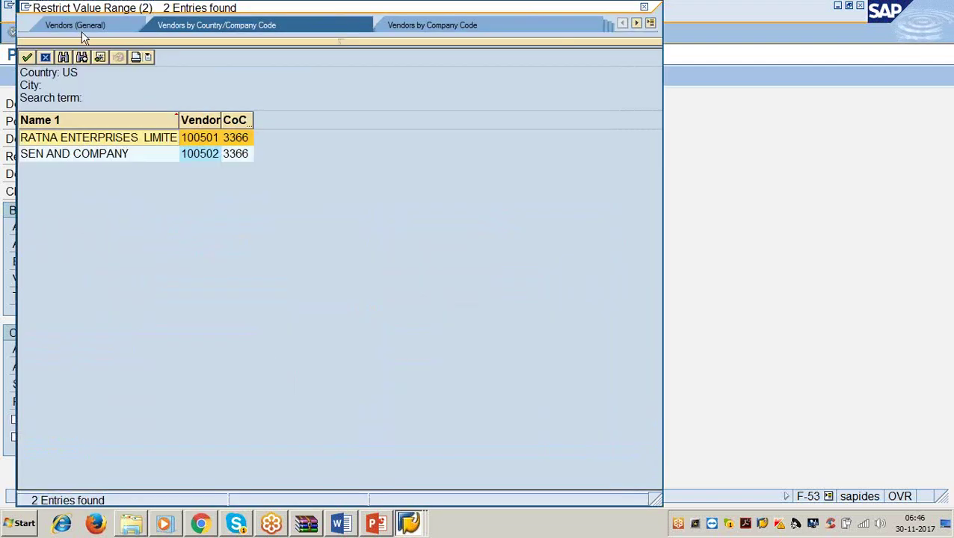
{"action": "double_click", "coordinate": [132, 139]}
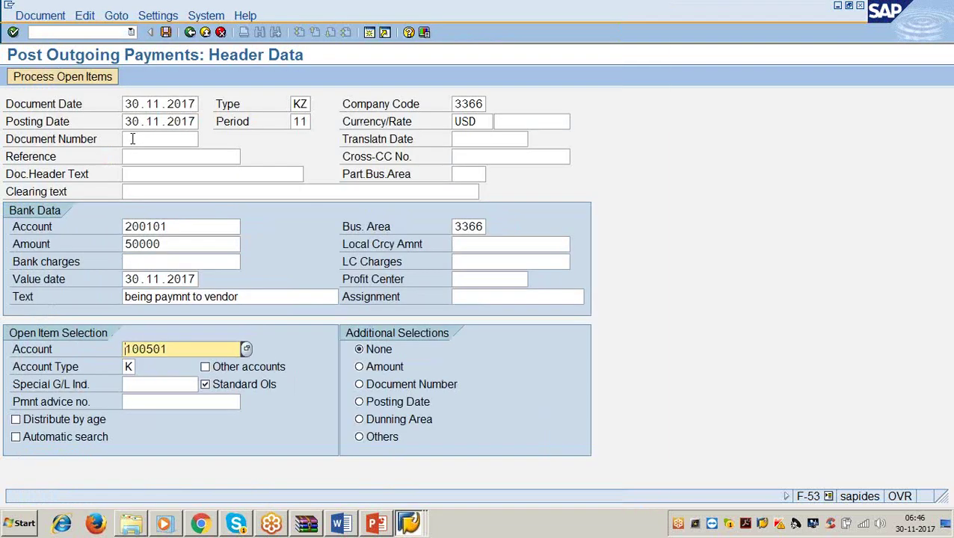
{"action": "left_click", "coordinate": [77, 79]}
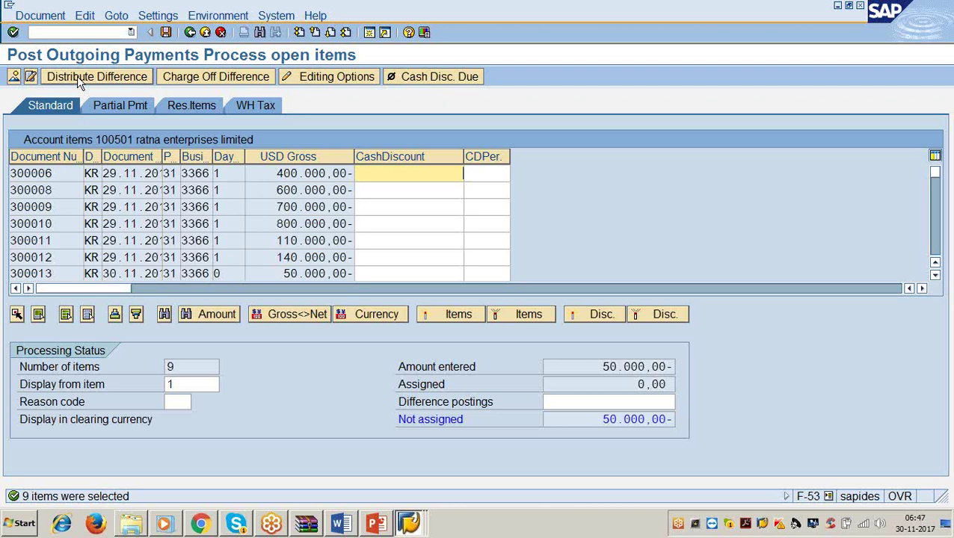
- Open transaction FB03 in a new session and display document 300008 of company code 3366 for fiscal year 2017
{"action": "left_click", "coordinate": [370, 33]}
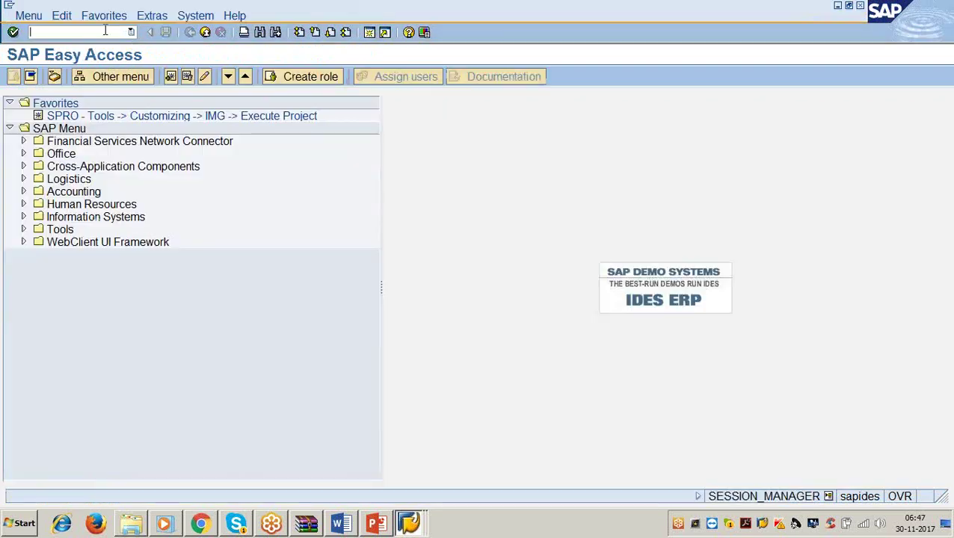
{"action": "type", "text": "/nfb03"}
{"action": "key", "text": "Return"}
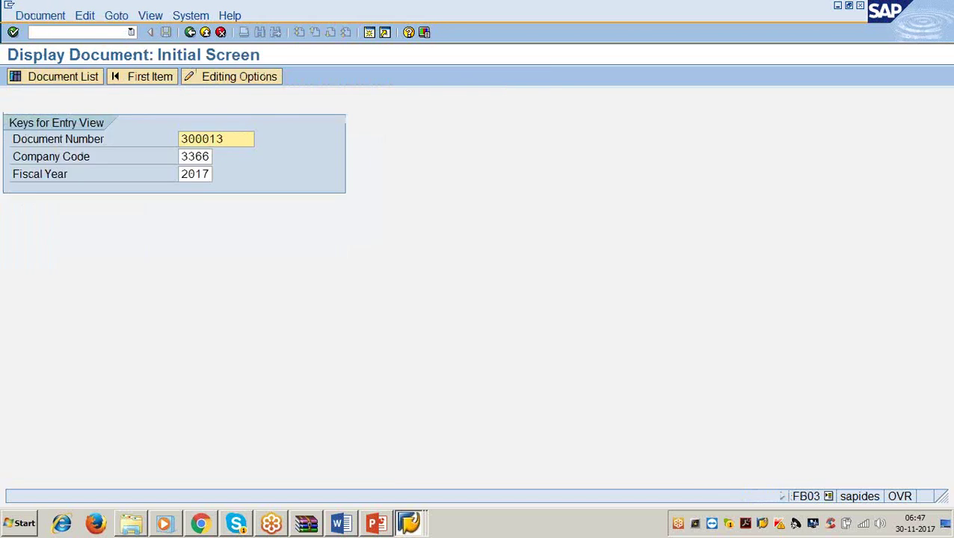
{"action": "left_click", "coordinate": [231, 140]}
{"action": "key", "text": "BackSpace"}
{"action": "key", "text": "BackSpace"}
{"action": "type", "text": "08"}
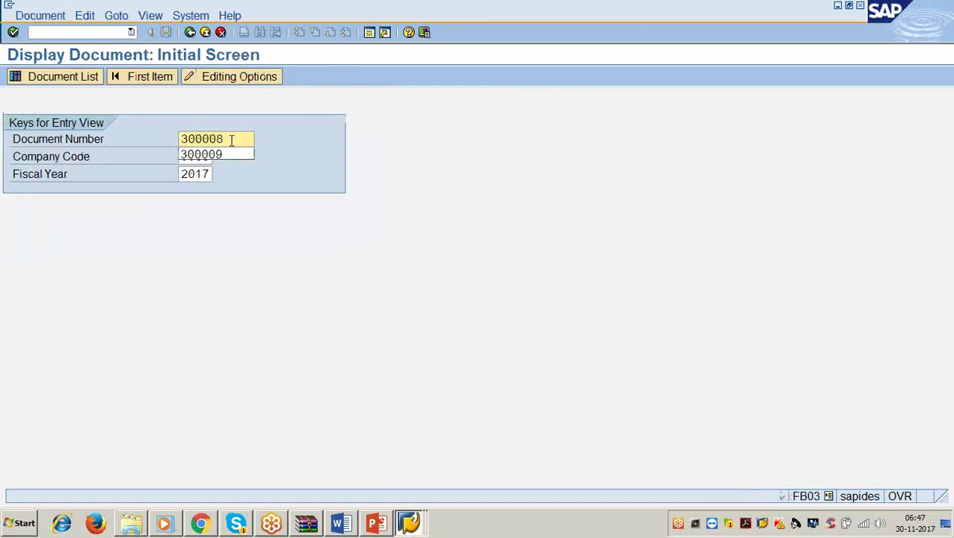
{"action": "key", "text": "Return"}
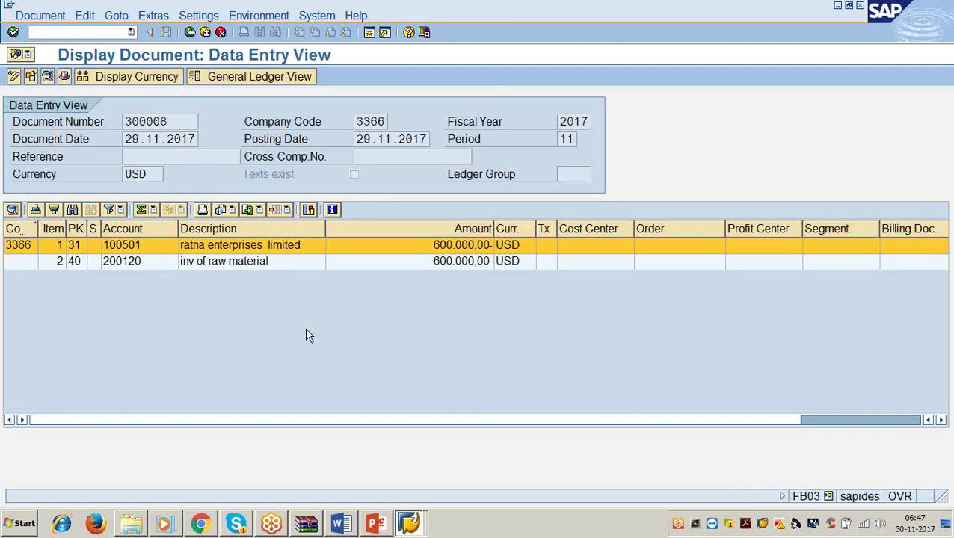
- View the header details of document 300008 and close that session
{"action": "key", "text": "F5"}
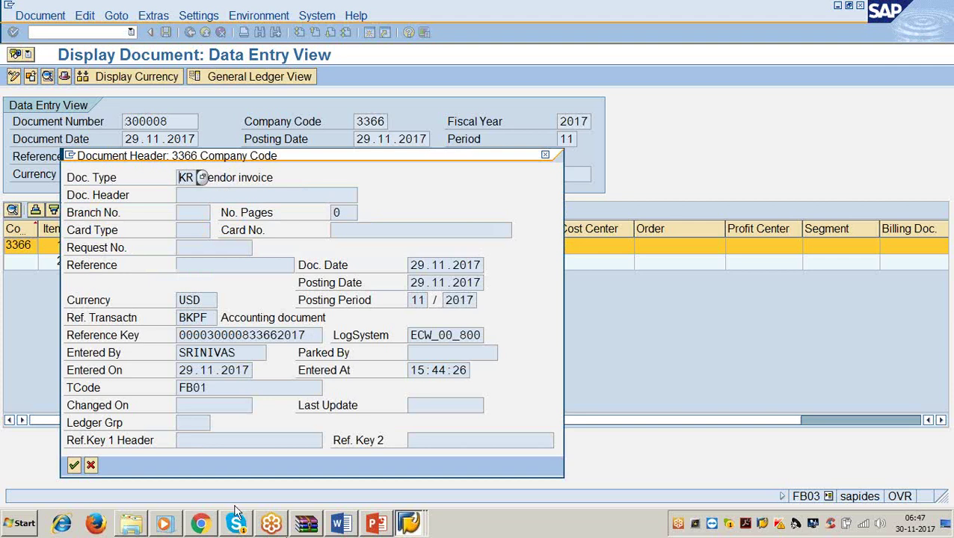
{"action": "left_click", "coordinate": [90, 466]}
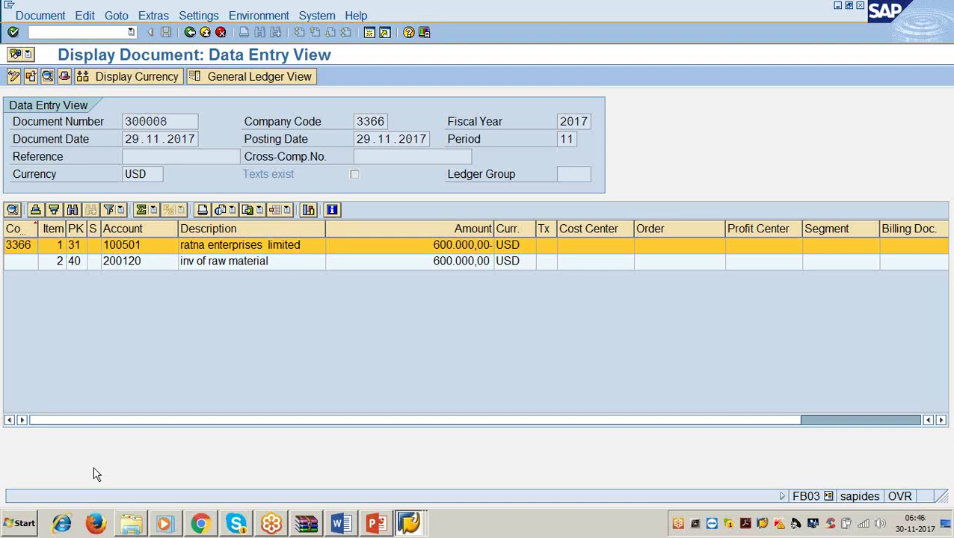
{"action": "left_click", "coordinate": [860, 6]}
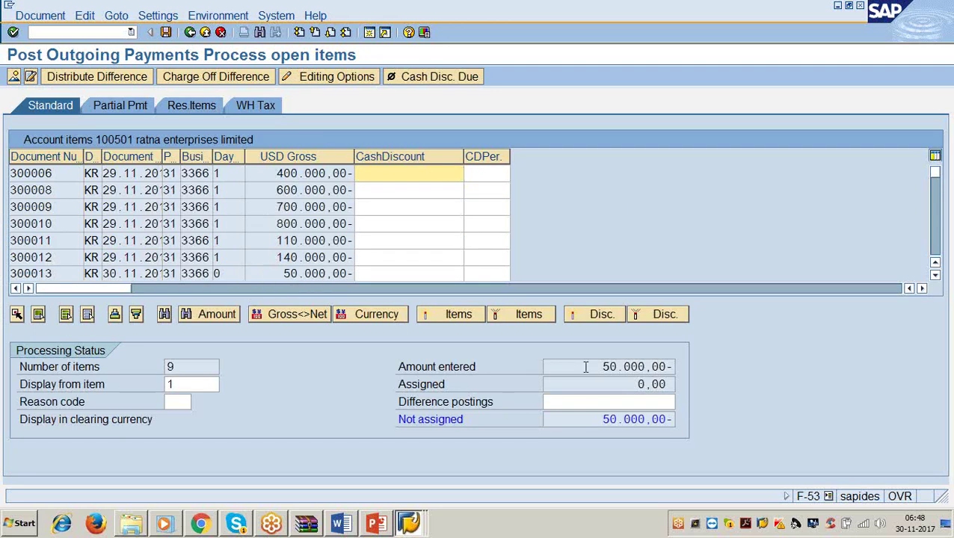
- Compare the gross amount of invoice 300013 with the payment amount entered by highlighting both
{"action": "left_click_drag", "start_coordinate": [278, 274], "coordinate": [362, 273]}
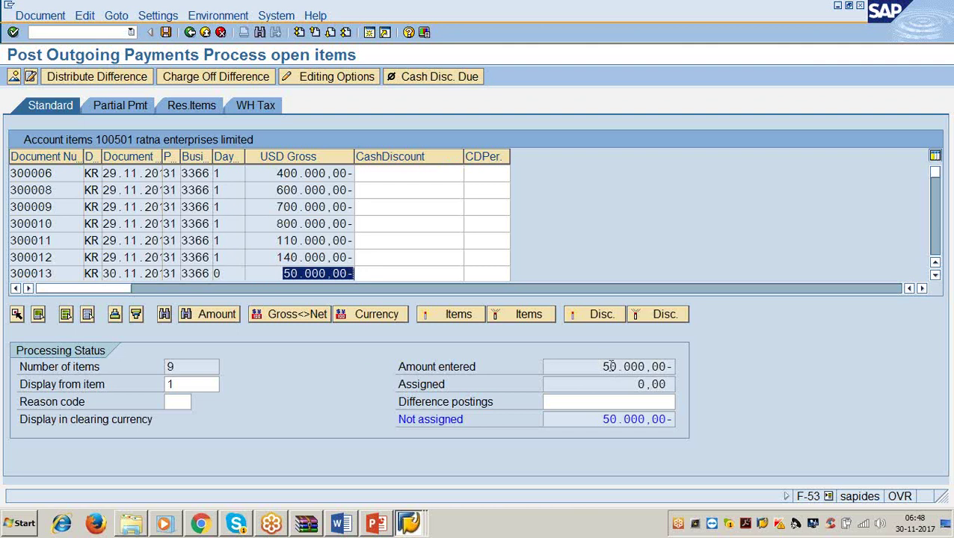
{"action": "left_click_drag", "start_coordinate": [597, 366], "coordinate": [677, 367]}
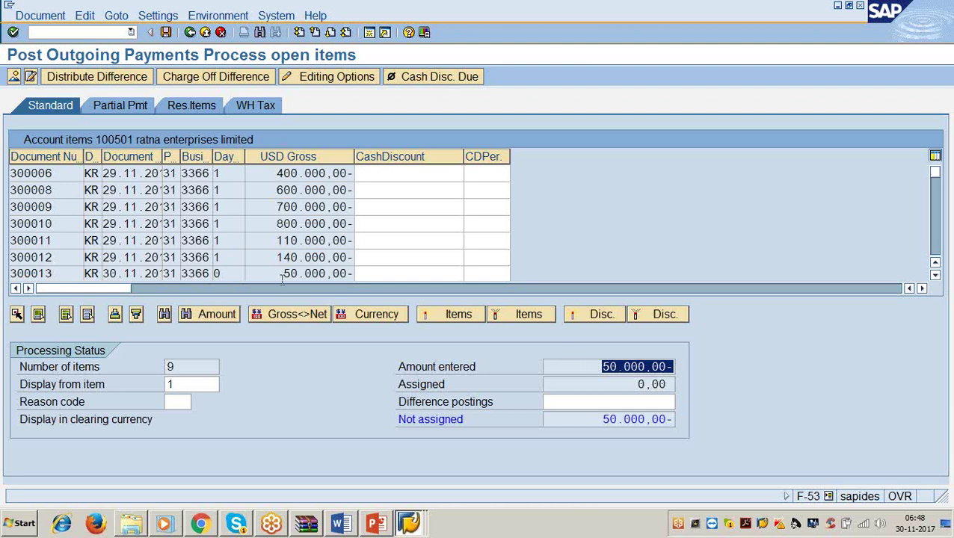
{"action": "left_click_drag", "start_coordinate": [282, 273], "coordinate": [367, 274]}
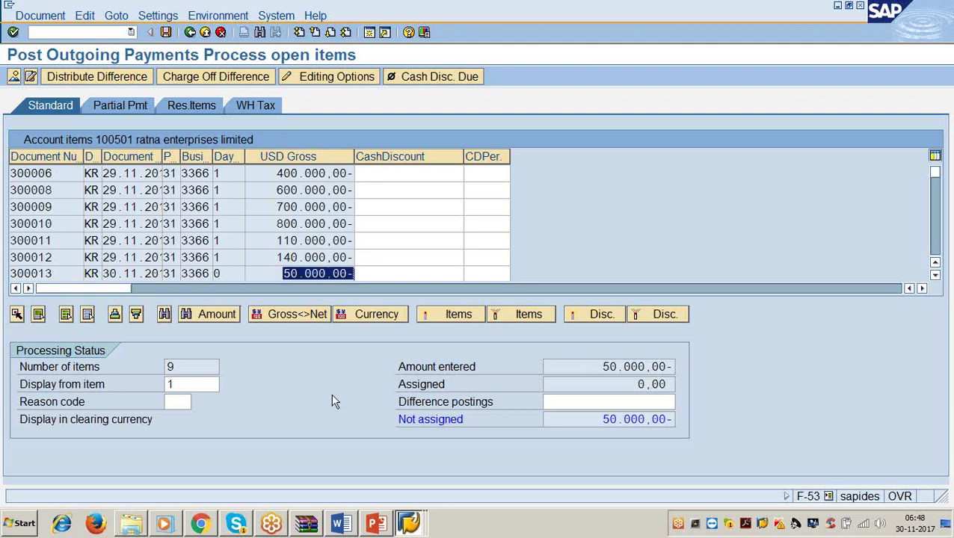
{"action": "left_click", "coordinate": [275, 275]}
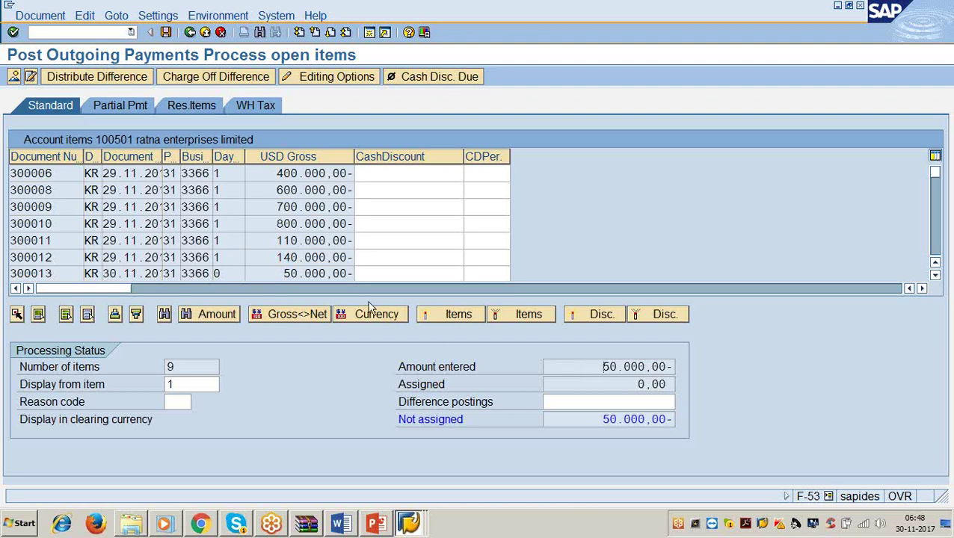
- Assign the payment to open invoice 300013 so that nothing is left unassigned, and post the outgoing payment
{"action": "double_click", "coordinate": [281, 273]}
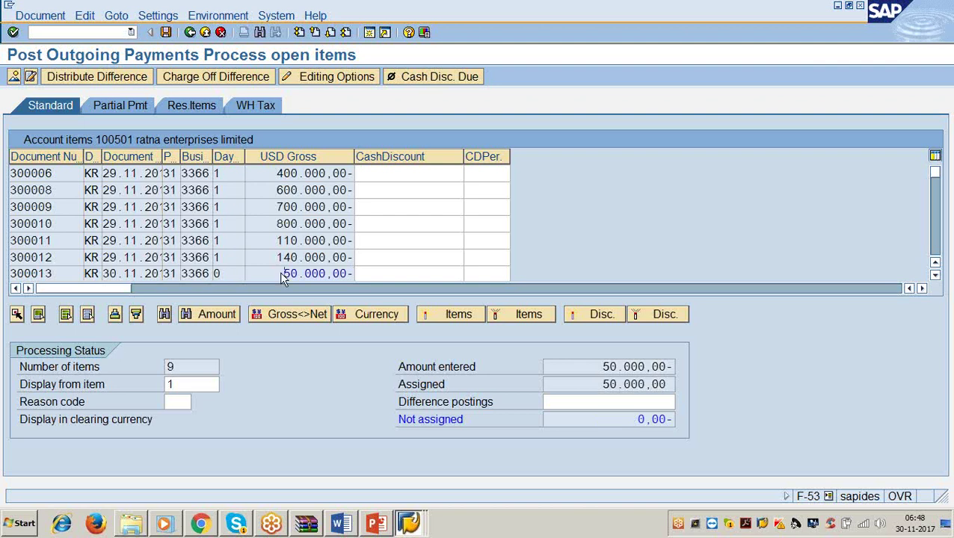
{"action": "left_click_drag", "start_coordinate": [637, 420], "coordinate": [677, 420]}
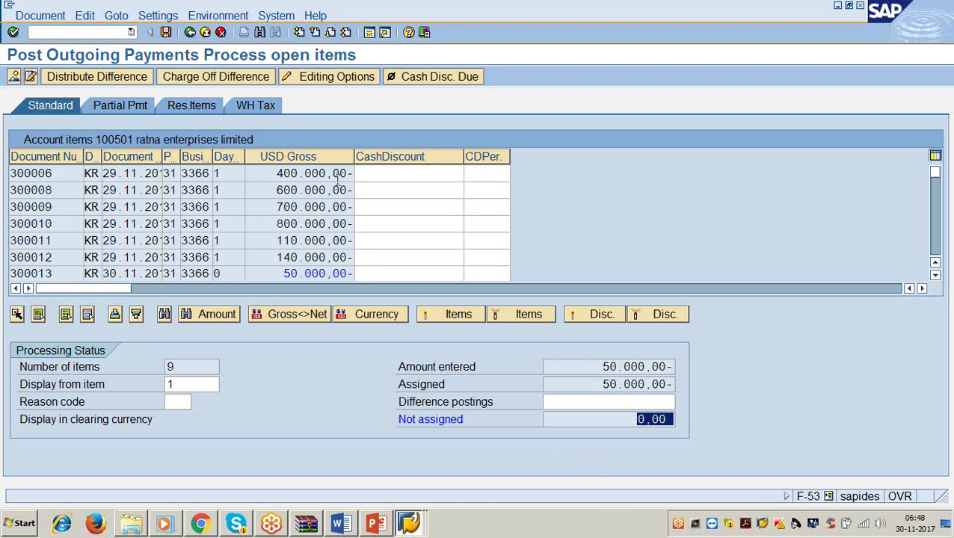
{"action": "left_click", "coordinate": [166, 33]}
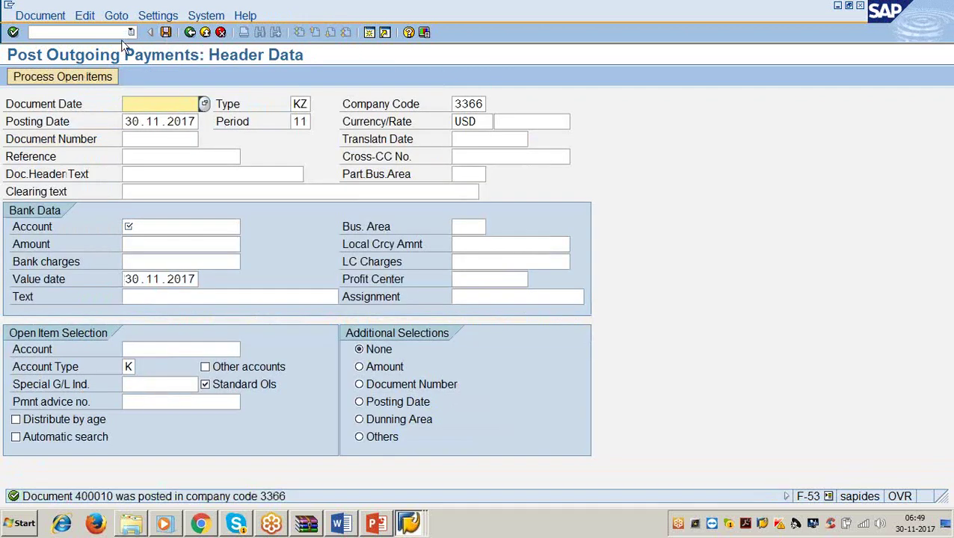
- Display the payment document just posted and examine its vendor and HSBC bank line items
{"action": "left_click", "coordinate": [34, 15]}
{"action": "left_click", "coordinate": [47, 62]}
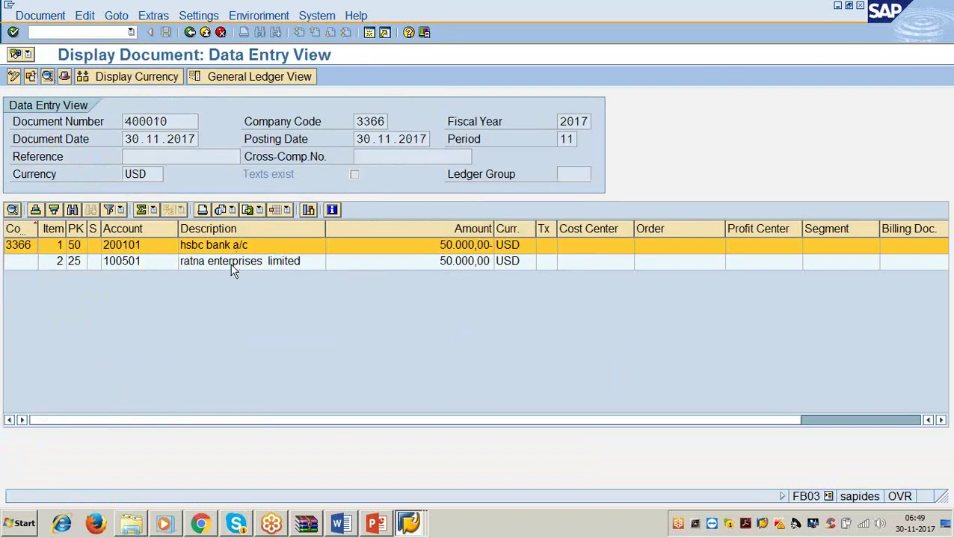
{"action": "left_click", "coordinate": [232, 264]}
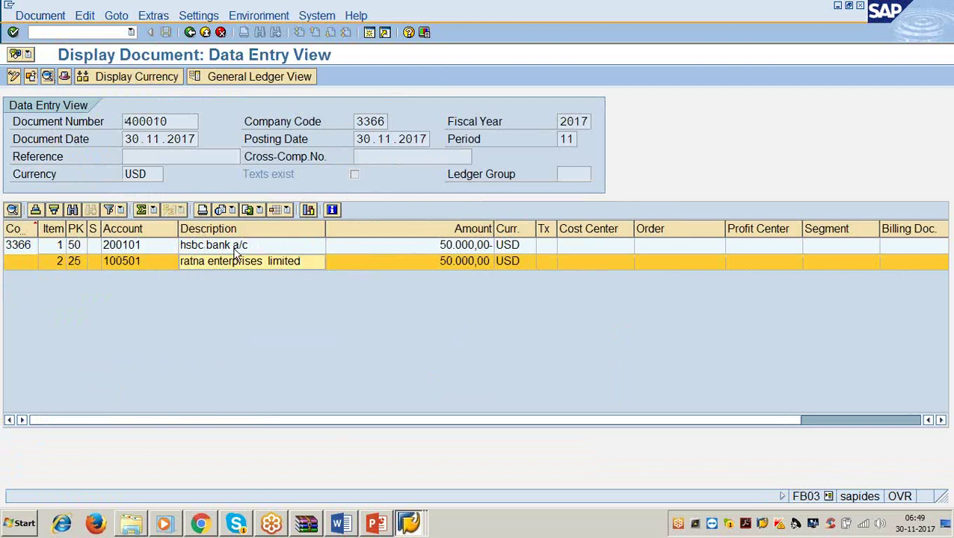
{"action": "left_click", "coordinate": [236, 253]}
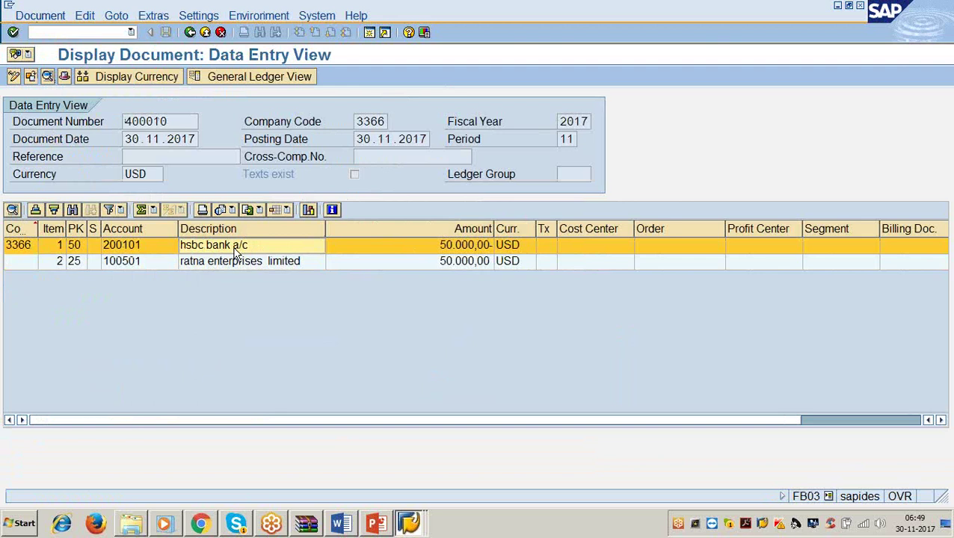
- Switch to the ACCOUNTS PAYABLE document in Word, read the manual check update instructions, and return to SAP
{"action": "mouse_move", "coordinate": [340, 529]}
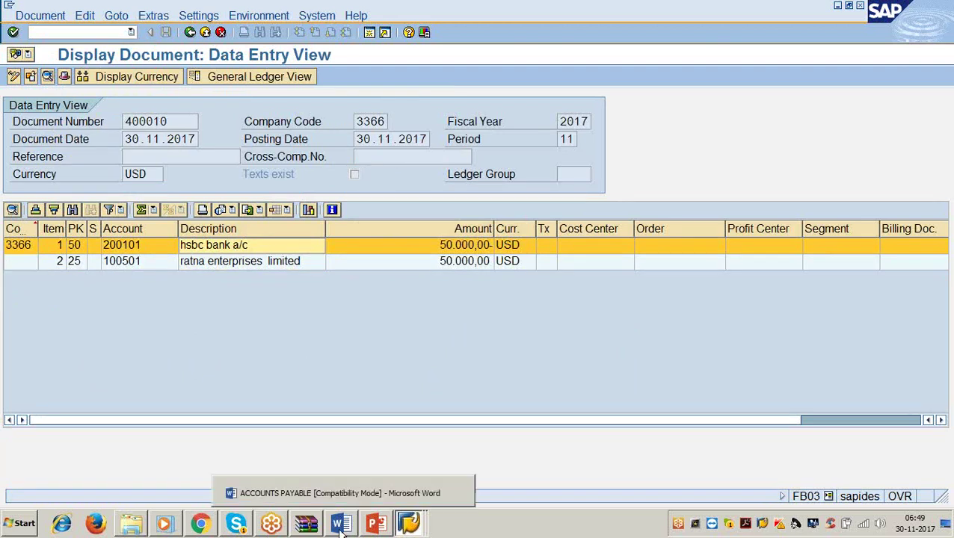
{"action": "left_click", "coordinate": [340, 494]}
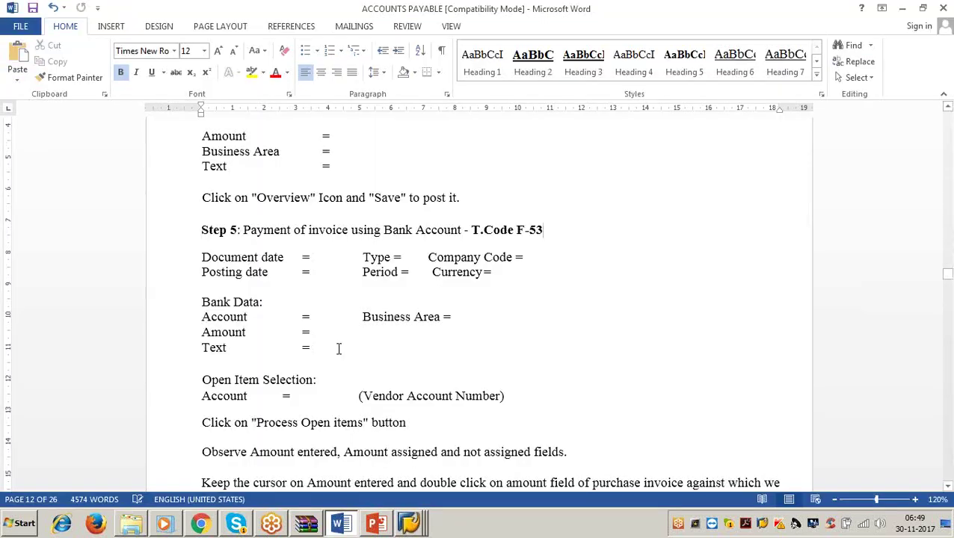
{"action": "scroll", "coordinate": [338, 349], "scroll_direction": "down", "scroll_amount": 8}
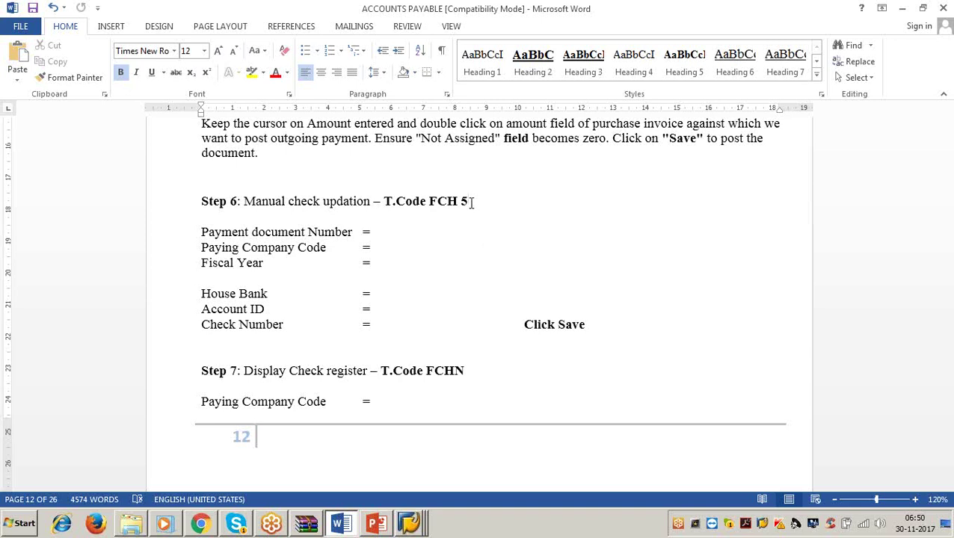
{"action": "left_click", "coordinate": [903, 9]}
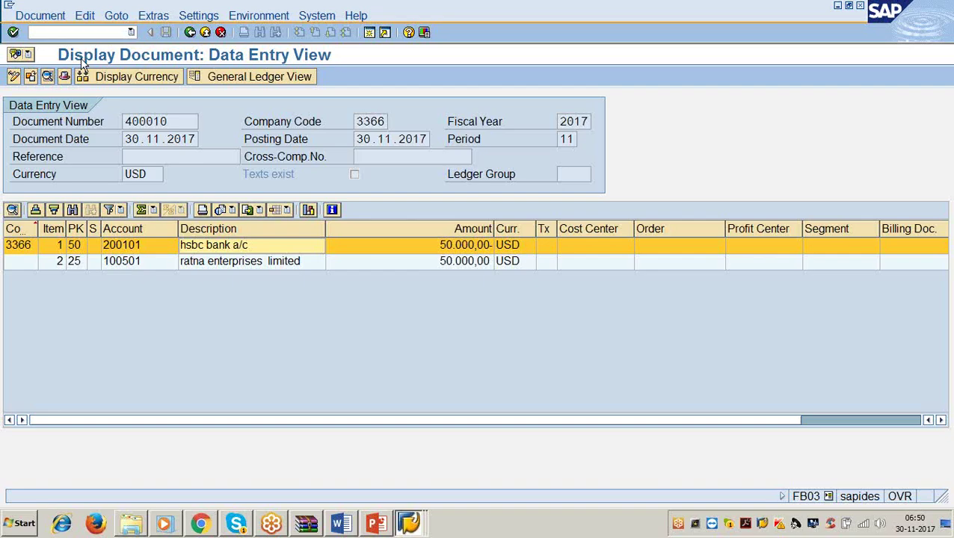
- Open transaction FCH5 for payment document 400010, company code 3366, fiscal year 2017, with house bank HSBCM and account ID HSBCC
{"action": "type", "text": "/nfch6"}
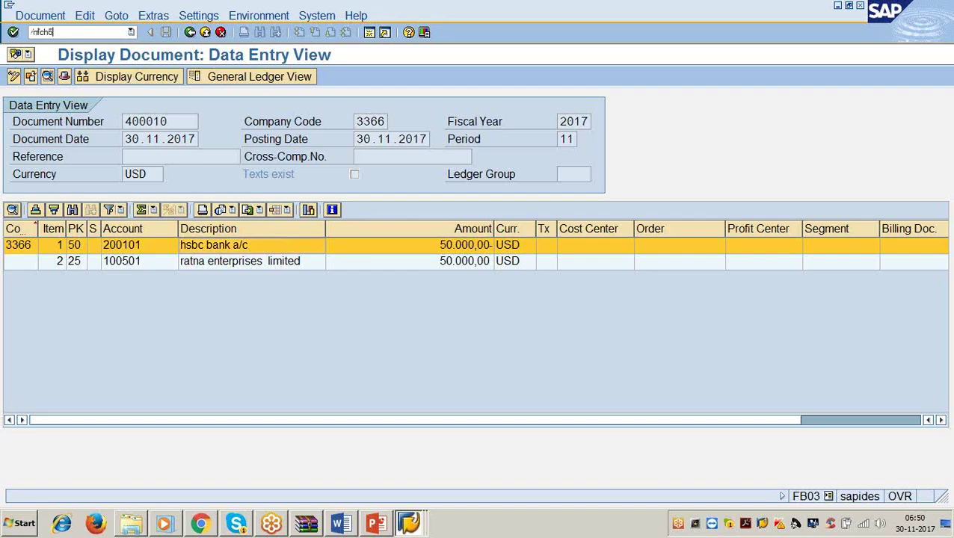
{"action": "key", "text": "Return"}
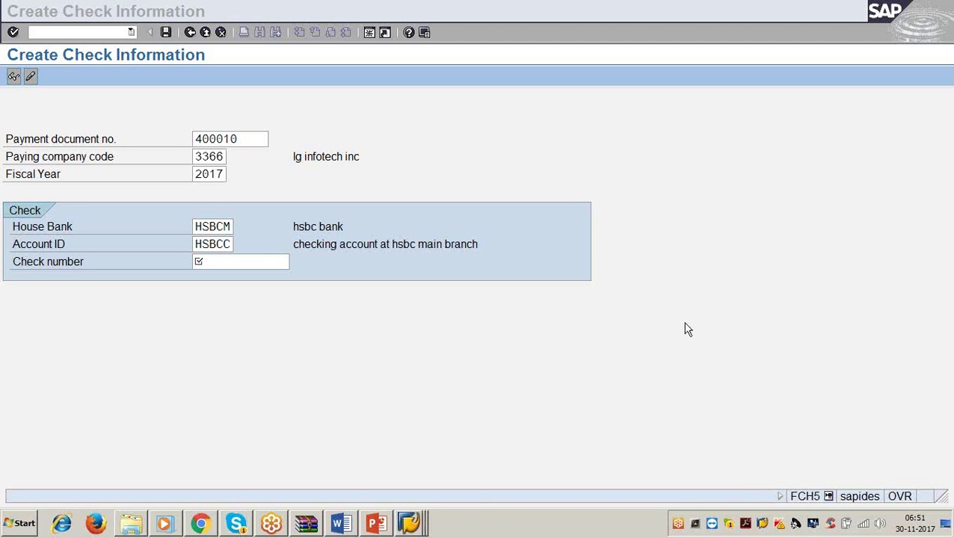
{"action": "left_click", "coordinate": [290, 350]}
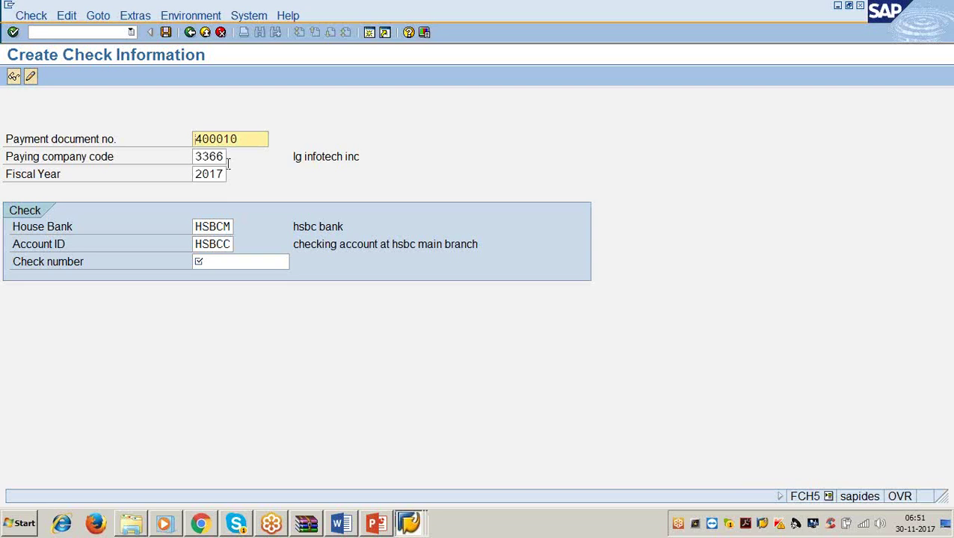
{"action": "key", "text": "Tab"}
{"action": "key", "text": "Tab"}
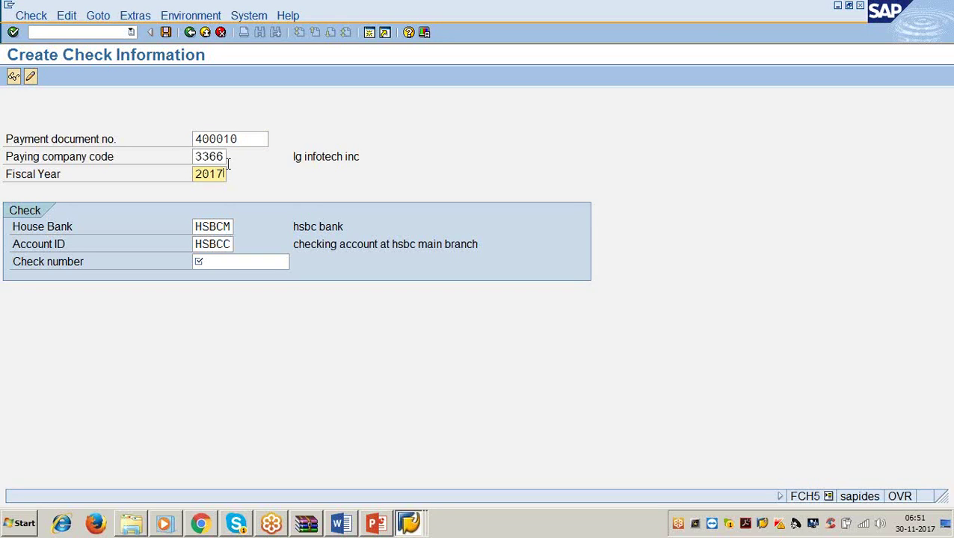
{"action": "left_click", "coordinate": [232, 226]}
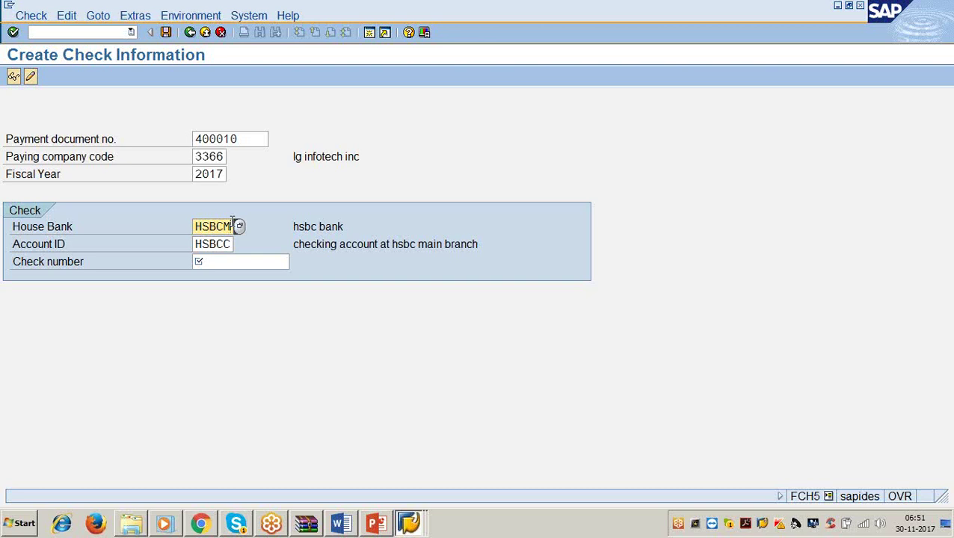
- Try to create the check information with check number 102
{"action": "left_click", "coordinate": [207, 261]}
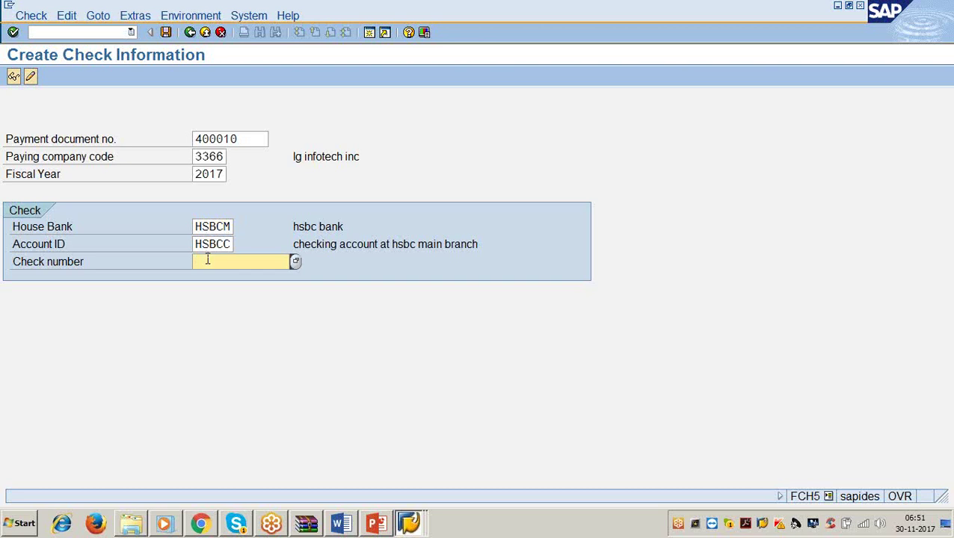
{"action": "type", "text": "101"}
{"action": "key", "text": "BackSpace"}
{"action": "type", "text": "2"}
{"action": "left_click", "coordinate": [166, 32]}
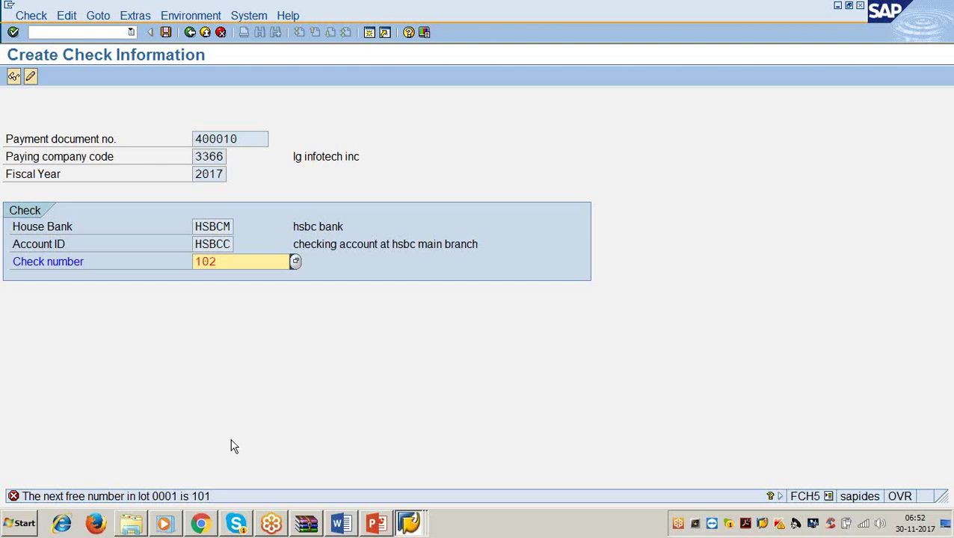
- Set the check number to 101, consult the Word instructions for the check update, and continue to the check details
{"action": "left_click", "coordinate": [239, 263]}
{"action": "key", "text": "BackSpace"}
{"action": "type", "text": "1"}
{"action": "left_click", "coordinate": [338, 522]}
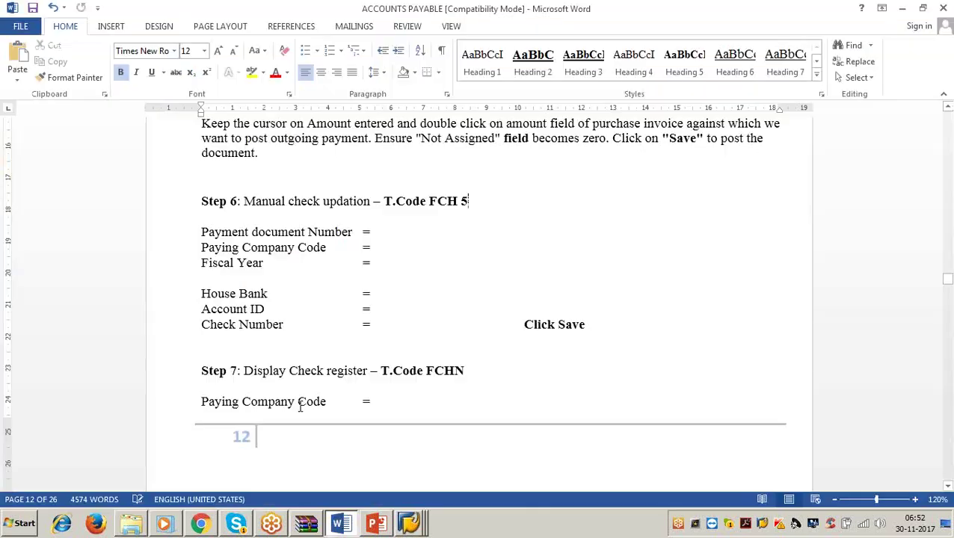
{"action": "left_click", "coordinate": [586, 325]}
{"action": "left_click", "coordinate": [903, 10]}
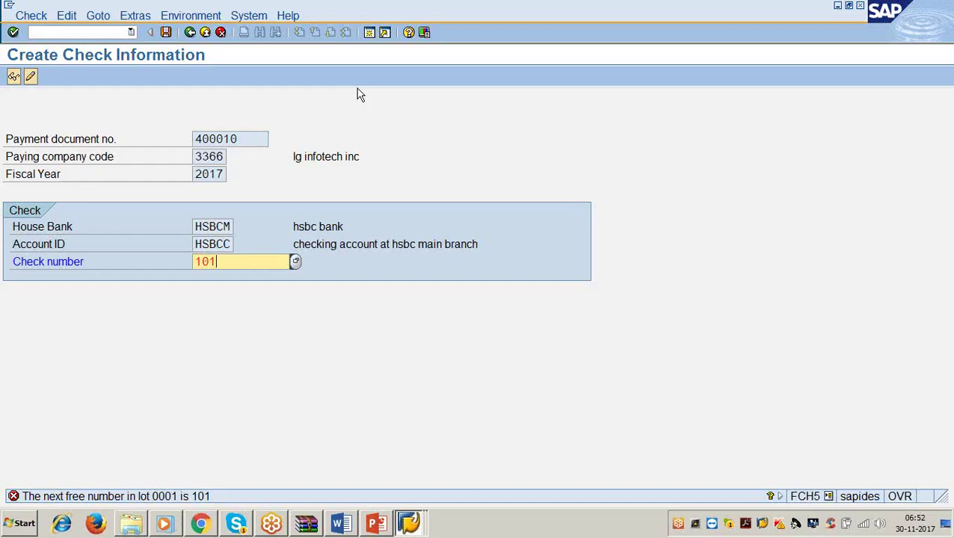
{"action": "left_click", "coordinate": [166, 33]}
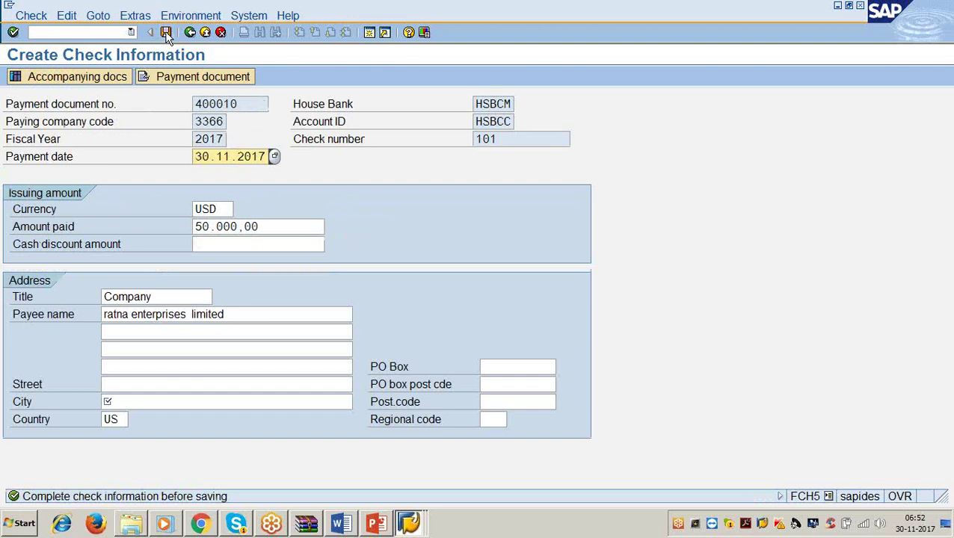
- Enter washington as the city in the payee's address for the check
{"action": "left_click", "coordinate": [131, 404]}
{"action": "type", "text": "was"}
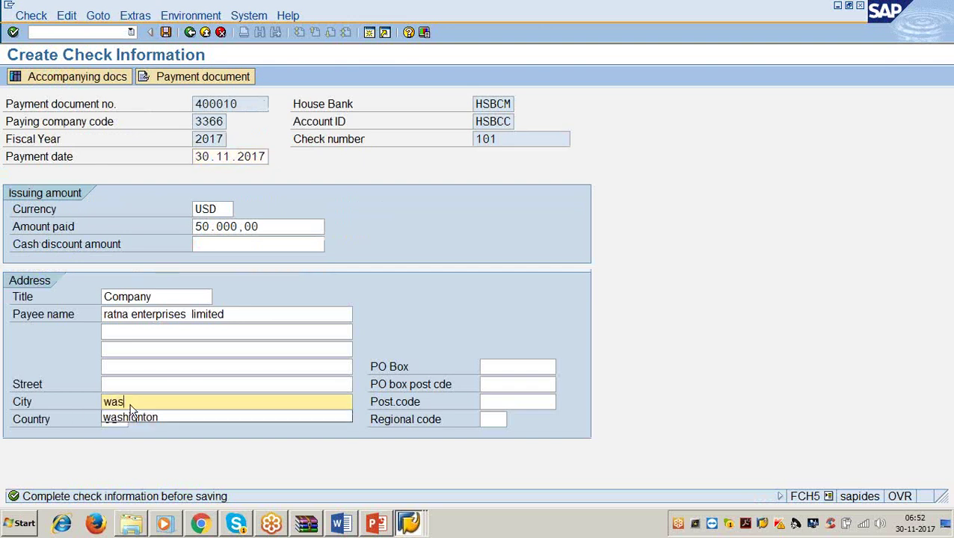
{"action": "type", "text": "hington"}
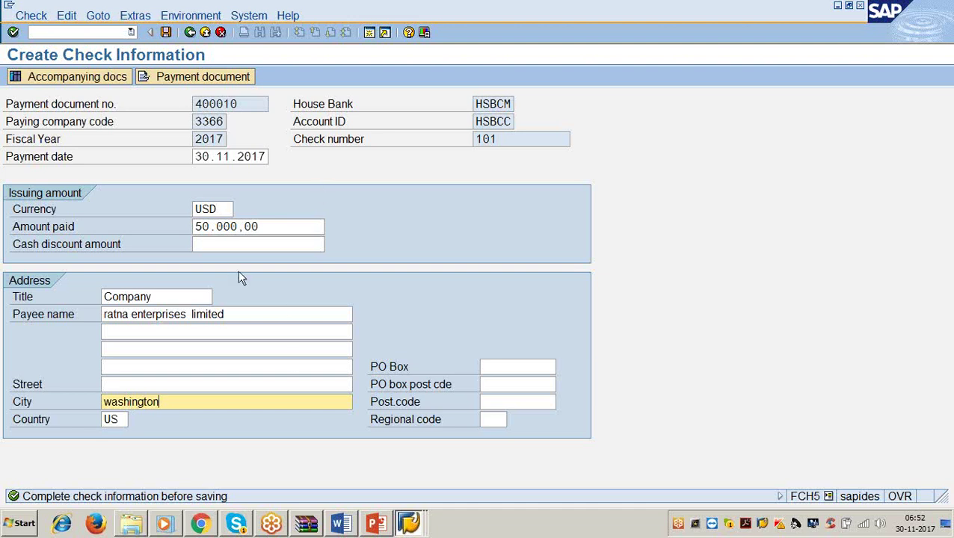
- Review the check's payee name, amount paid, payment date, country and payment document number, and exit without saving
{"action": "left_click", "coordinate": [242, 313]}
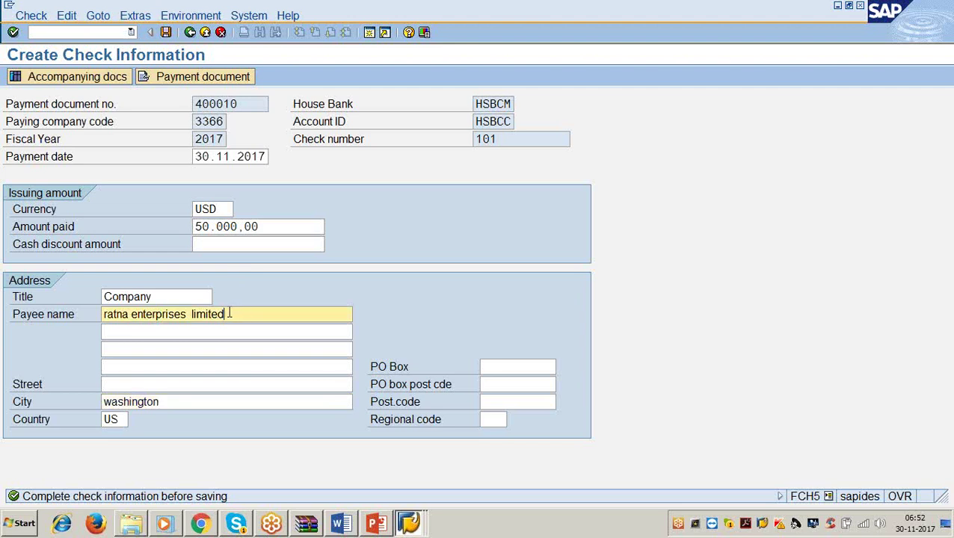
{"action": "key", "text": "shift+Home"}
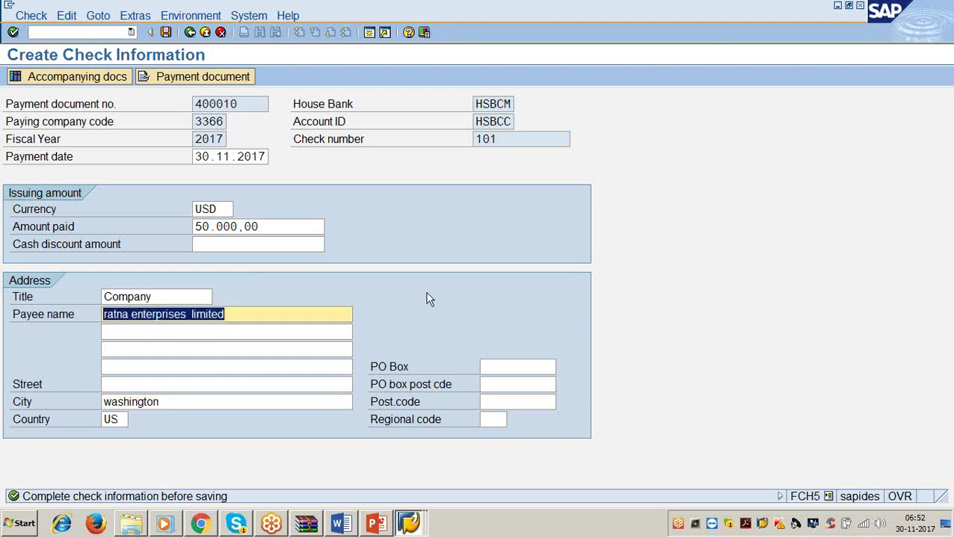
{"action": "left_click_drag", "start_coordinate": [324, 227], "coordinate": [168, 227]}
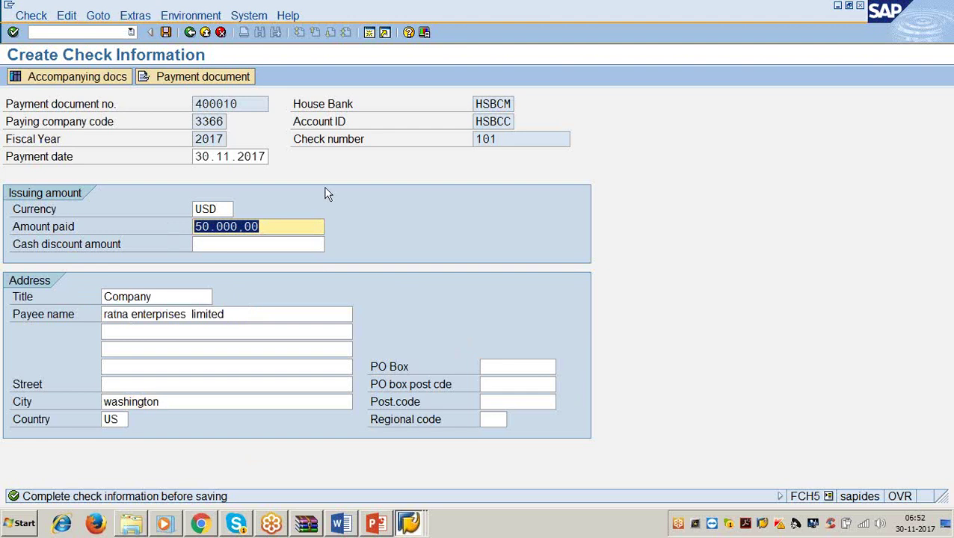
{"action": "left_click_drag", "start_coordinate": [271, 157], "coordinate": [194, 154]}
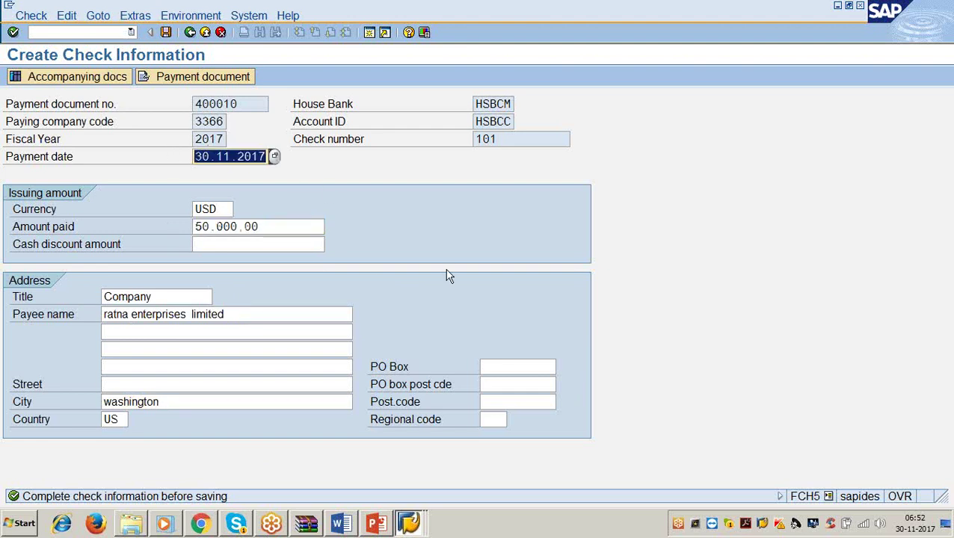
{"action": "left_click_drag", "start_coordinate": [122, 418], "coordinate": [103, 417]}
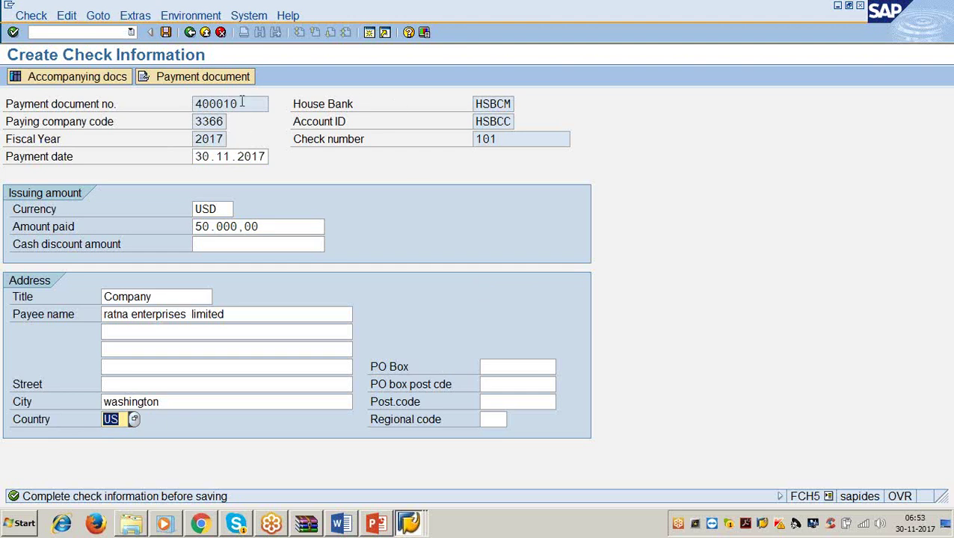
{"action": "left_click_drag", "start_coordinate": [242, 104], "coordinate": [176, 111]}
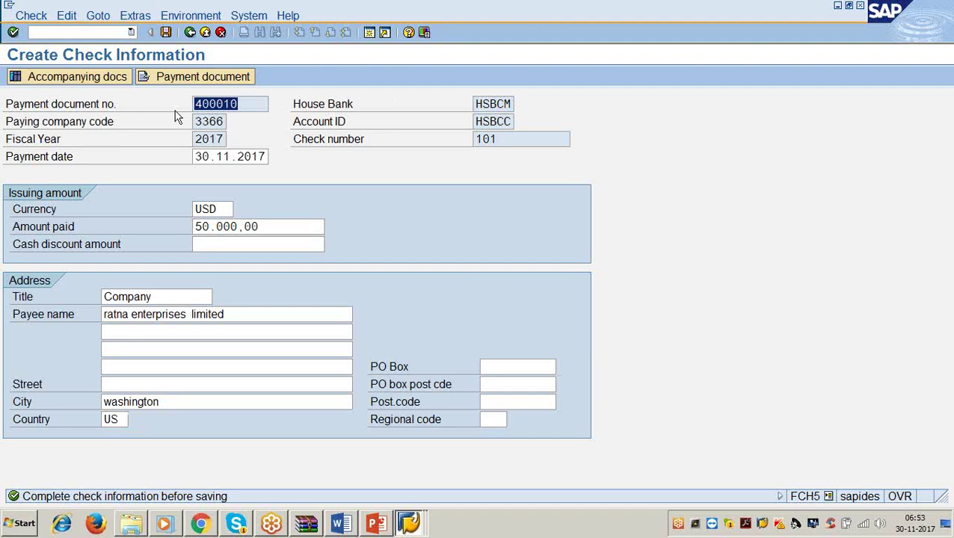
{"action": "left_click", "coordinate": [122, 419]}
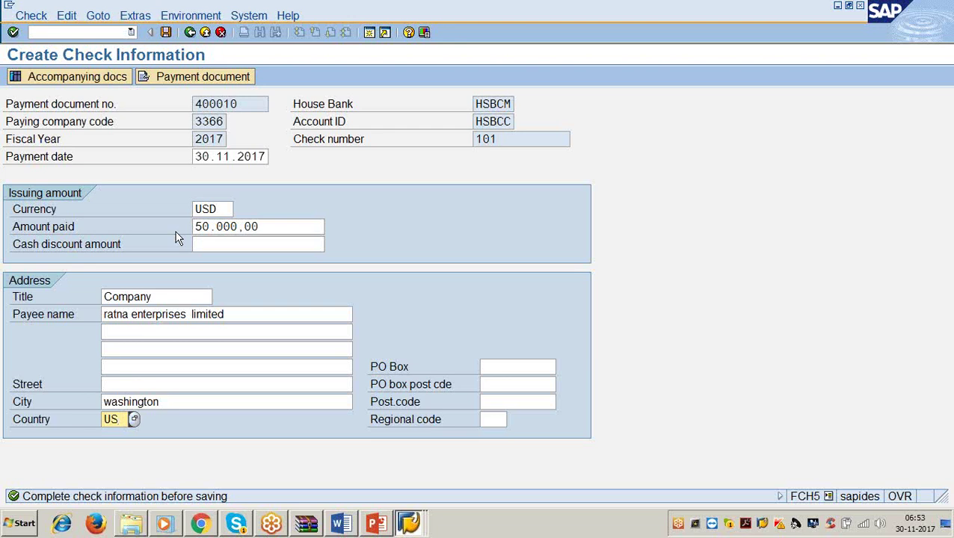
{"action": "left_click", "coordinate": [221, 33]}
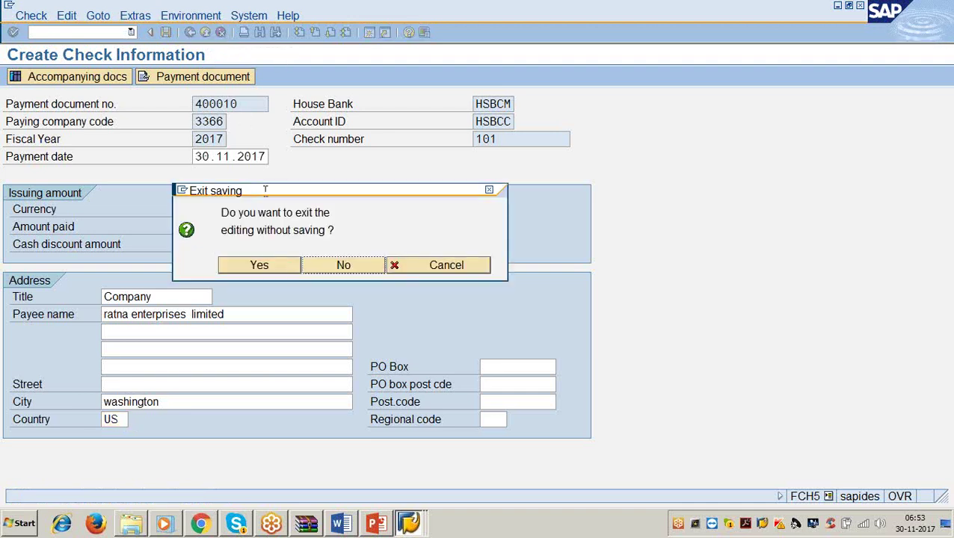
{"action": "left_click", "coordinate": [289, 267]}
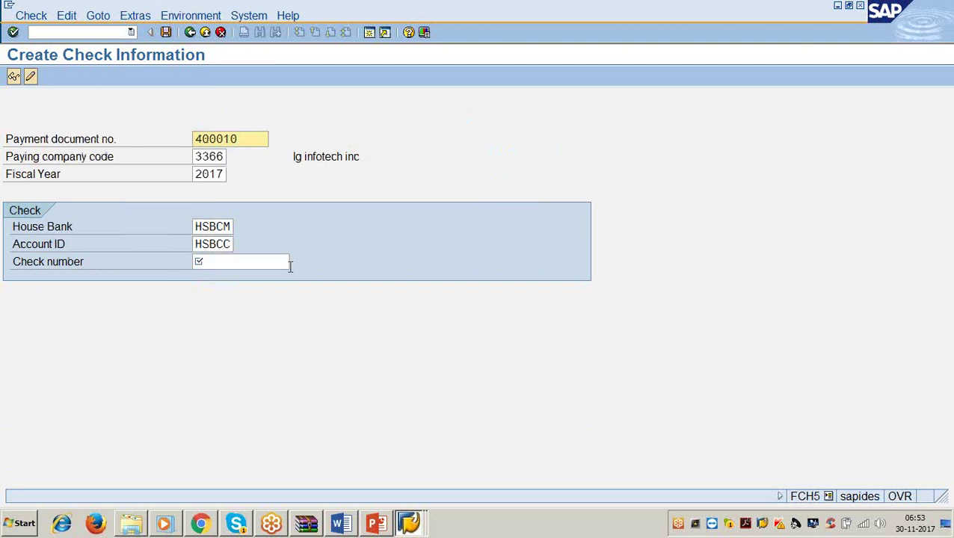
- Open transaction FS00 in a new session and open the HSBC bank G/L account of company code 3366 for changes
{"action": "left_click", "coordinate": [369, 33]}
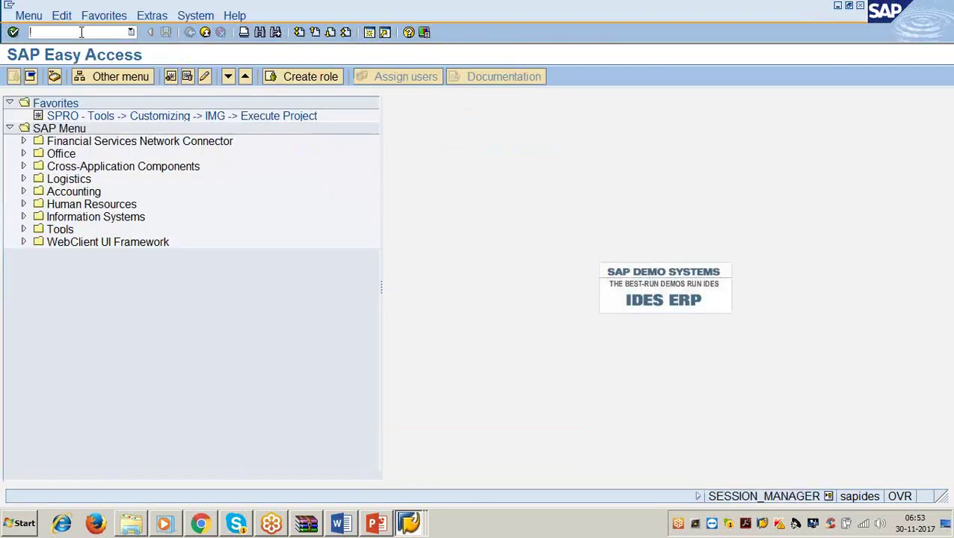
{"action": "type", "text": "/nfs00"}
{"action": "key", "text": "Return"}
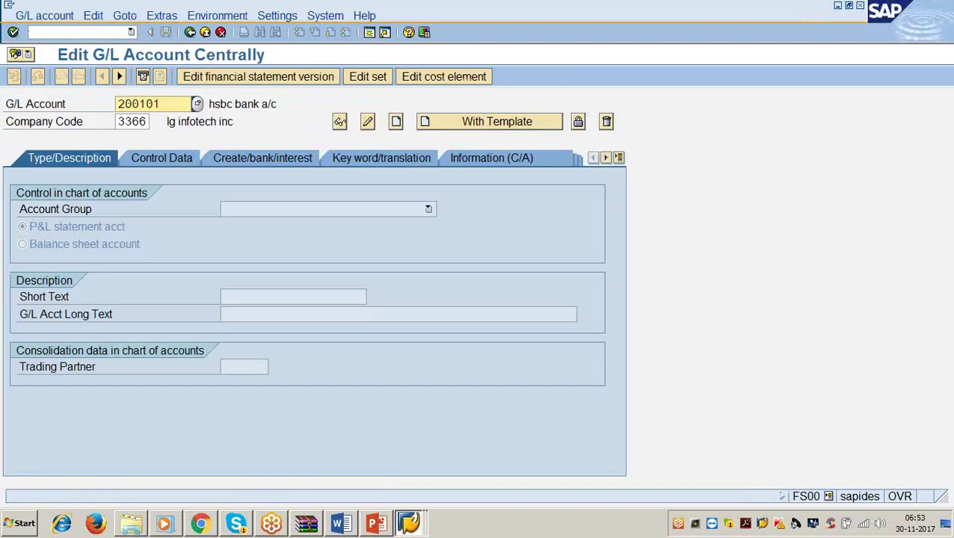
{"action": "left_click", "coordinate": [44, 16]}
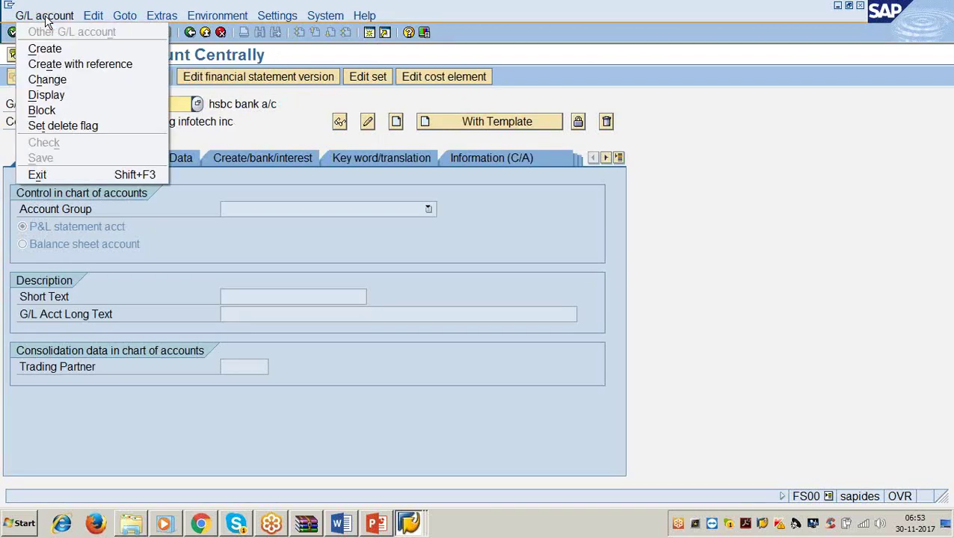
{"action": "left_click", "coordinate": [57, 79]}
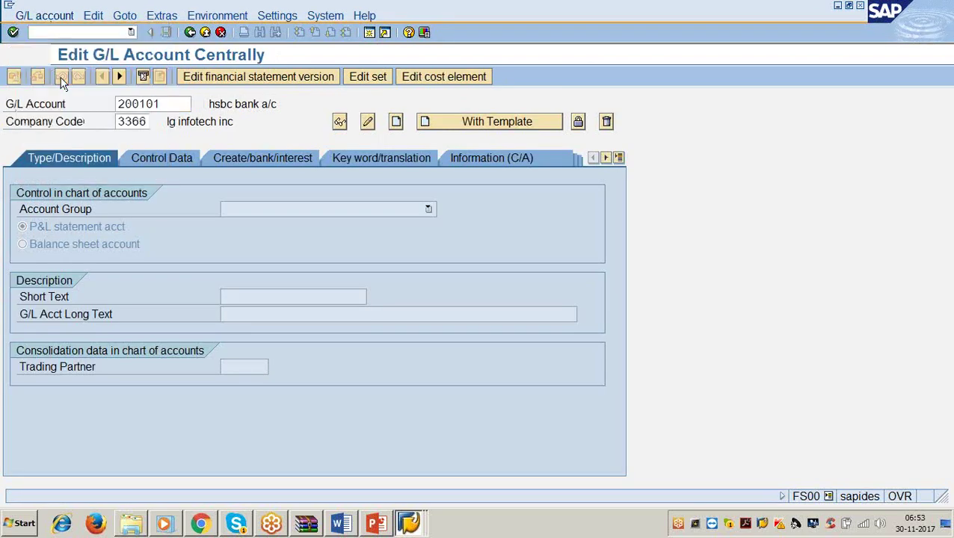
- Clear the Relevant to cash flow option in the HSBC bank G/L account's bank details and save the account
{"action": "left_click", "coordinate": [233, 161]}
{"action": "left_click", "coordinate": [173, 104]}
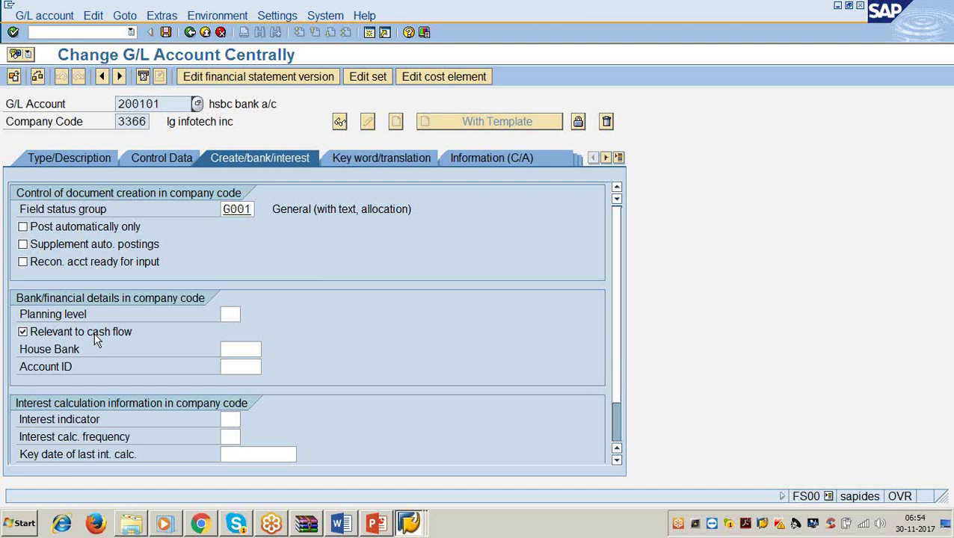
{"action": "left_click", "coordinate": [24, 334]}
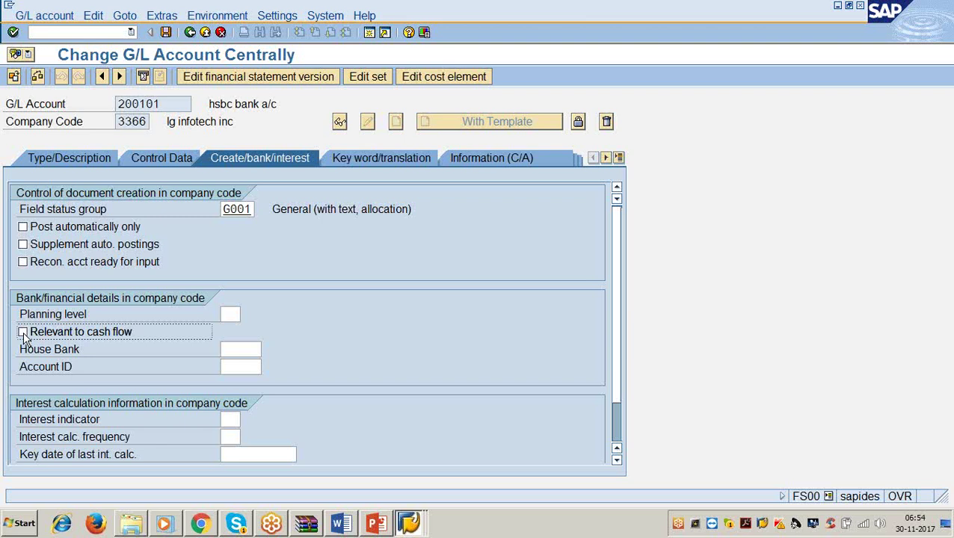
{"action": "left_click", "coordinate": [166, 32]}
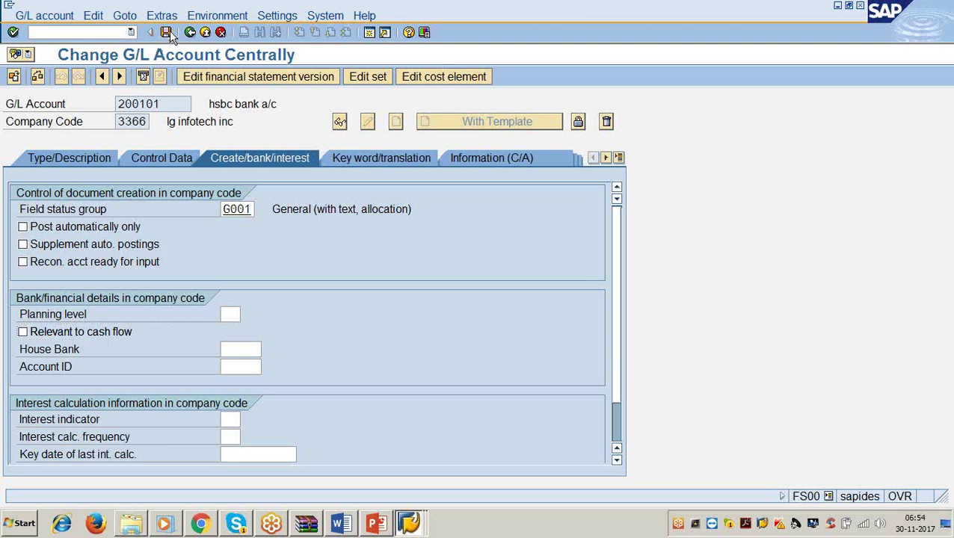
- Open transaction FCH5 in the same session and submit the payment document with check number 101
{"action": "left_click", "coordinate": [99, 32]}
{"action": "type", "text": "/nfch"}
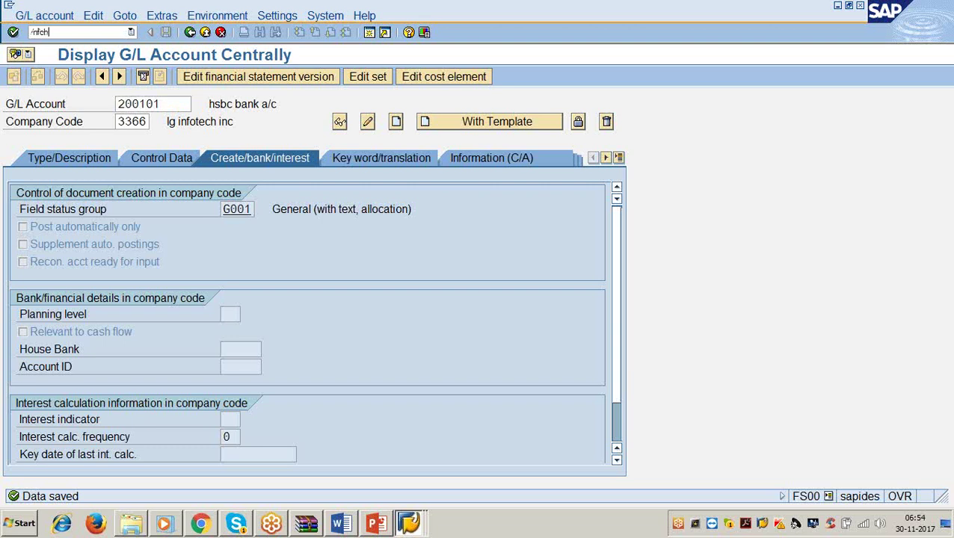
{"action": "type", "text": "5"}
{"action": "key", "text": "Return"}
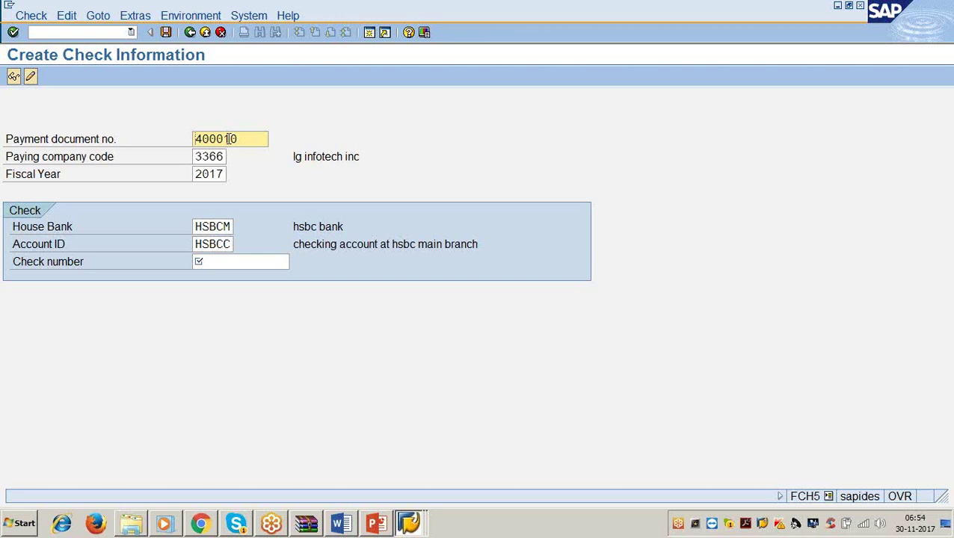
{"action": "key", "text": "Tab"}
{"action": "key", "text": "Tab"}
{"action": "key", "text": "Tab"}
{"action": "key", "text": "Tab"}
{"action": "key", "text": "Tab"}
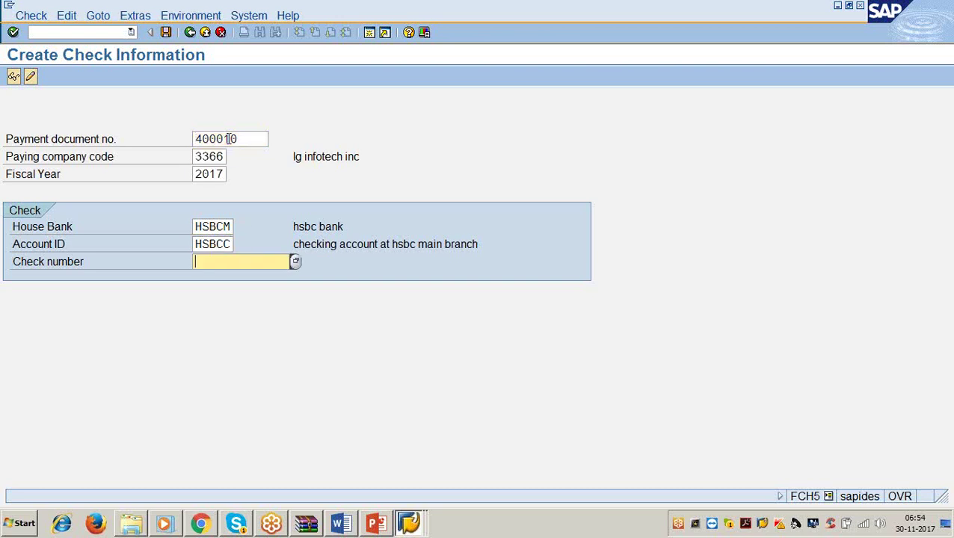
{"action": "type", "text": "101"}
{"action": "left_click", "coordinate": [166, 32]}
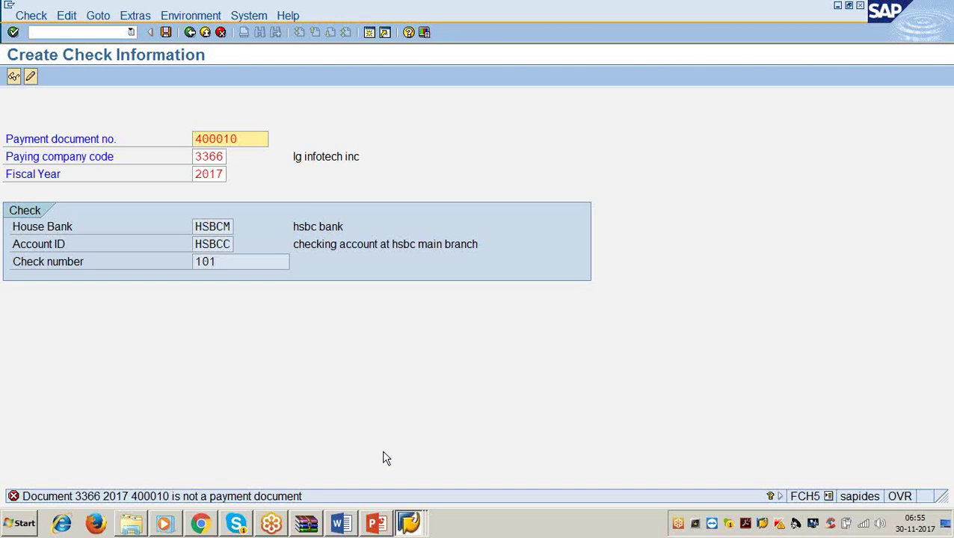
- Switch to the G/L Account Groups session, open transaction FS00 there, and open the HSBC bank account of company code 3366 for changes
{"action": "left_click", "coordinate": [407, 524]}
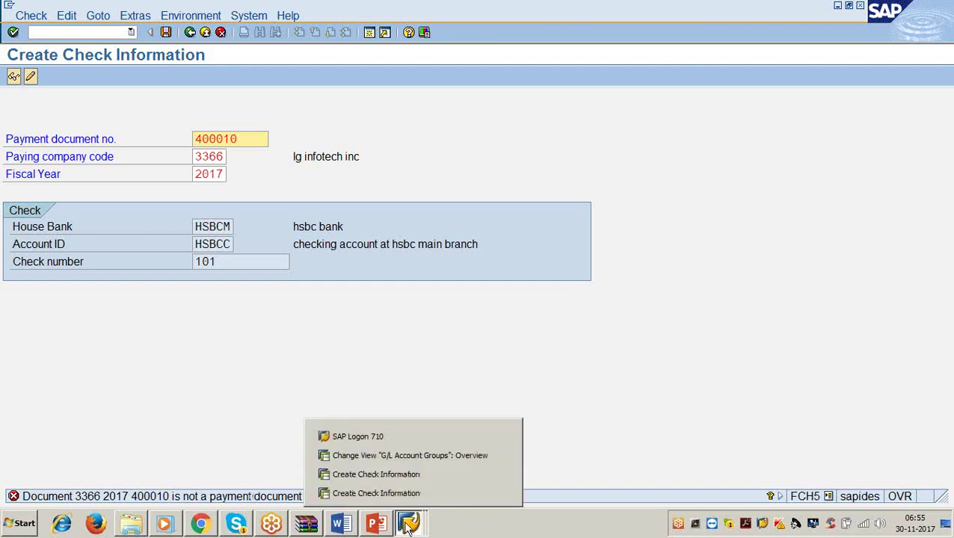
{"action": "left_click", "coordinate": [398, 456]}
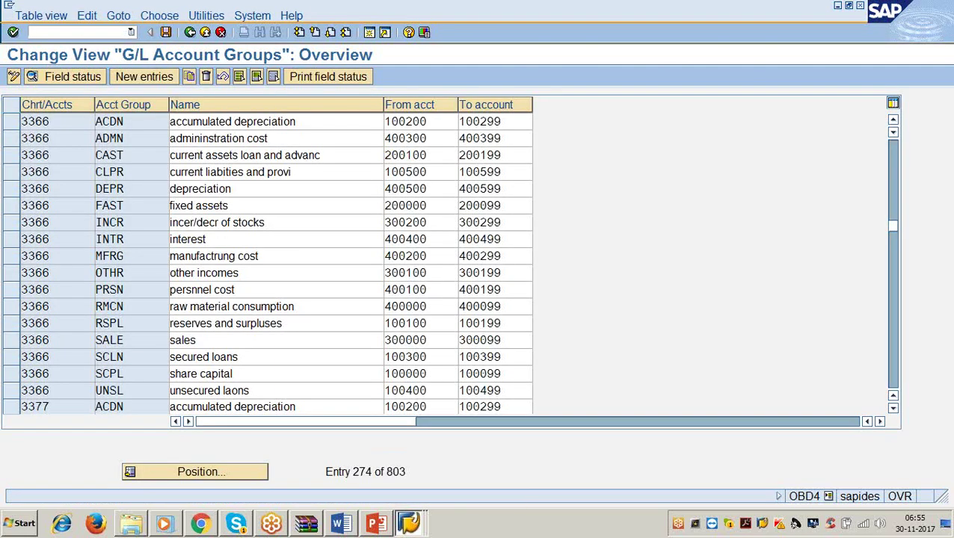
{"action": "type", "text": "/nfs00"}
{"action": "key", "text": "Return"}
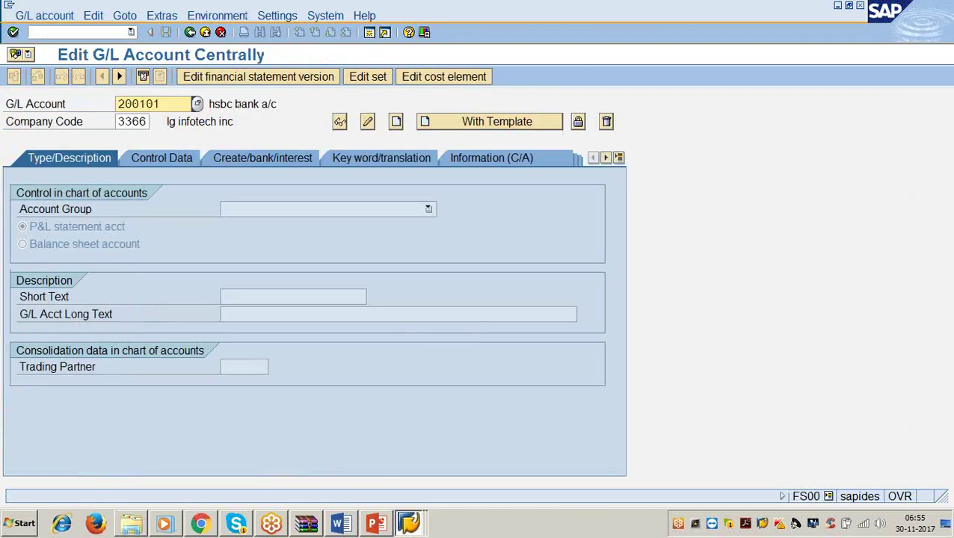
{"action": "left_click", "coordinate": [66, 15]}
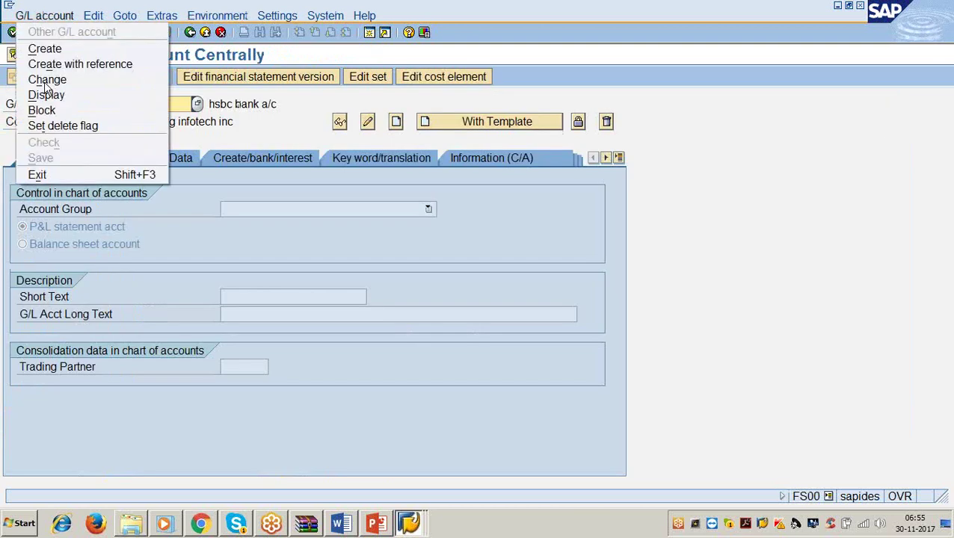
{"action": "left_click", "coordinate": [45, 79]}
- Enable Relevant to cash flow in the HSBC account's bank details, save the account, and close this session
{"action": "left_click", "coordinate": [236, 159]}
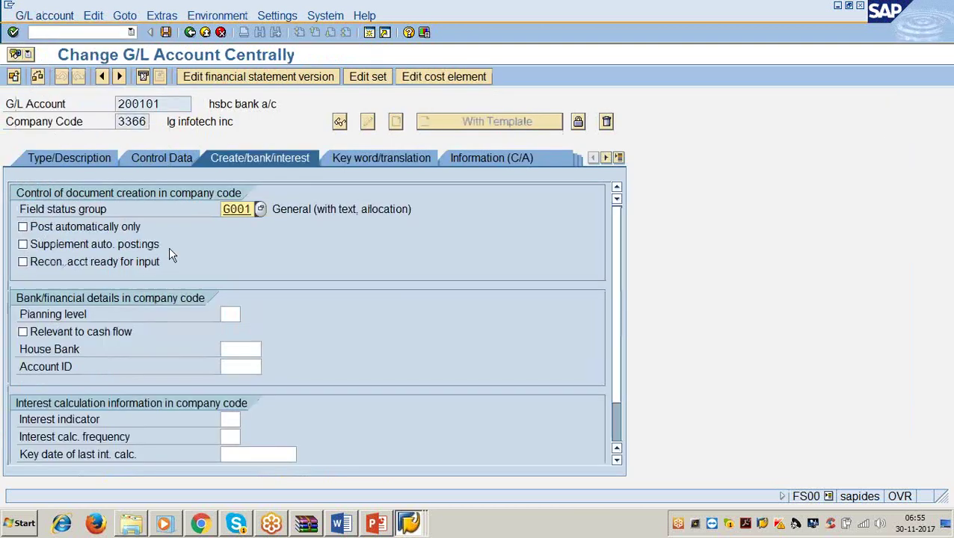
{"action": "left_click", "coordinate": [63, 334]}
{"action": "left_click", "coordinate": [166, 32]}
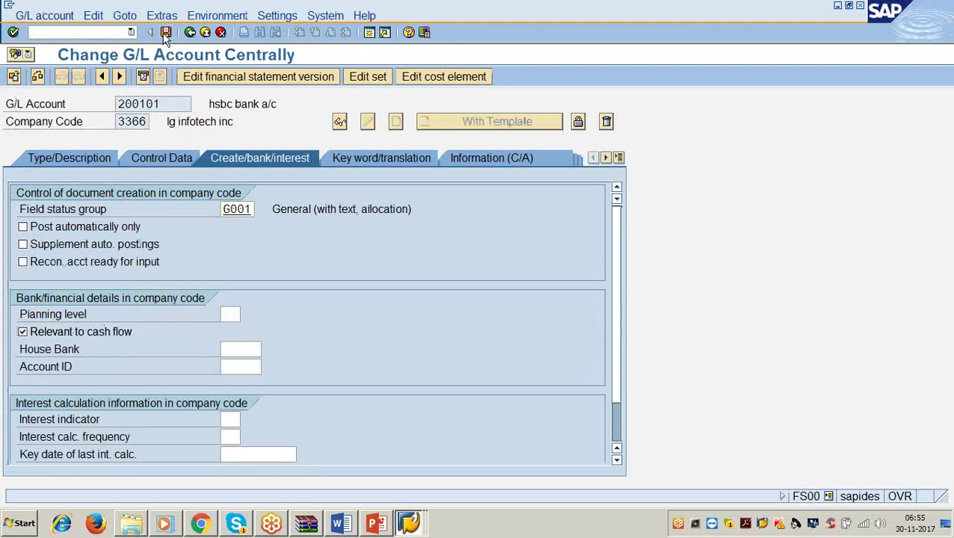
{"action": "left_click", "coordinate": [859, 6]}
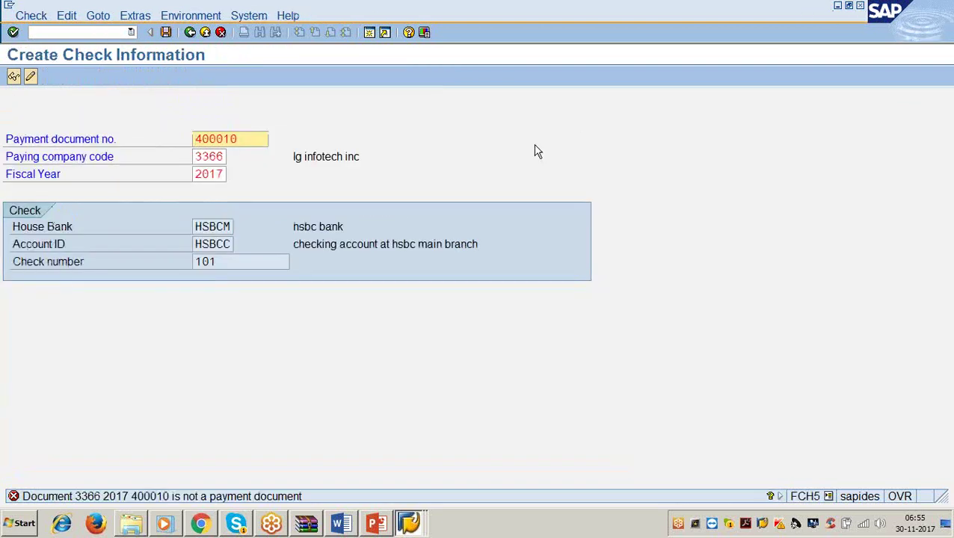
- Continue to the details of check 101, enter washington as the payee's city, and save the check
{"action": "key", "text": "Return"}
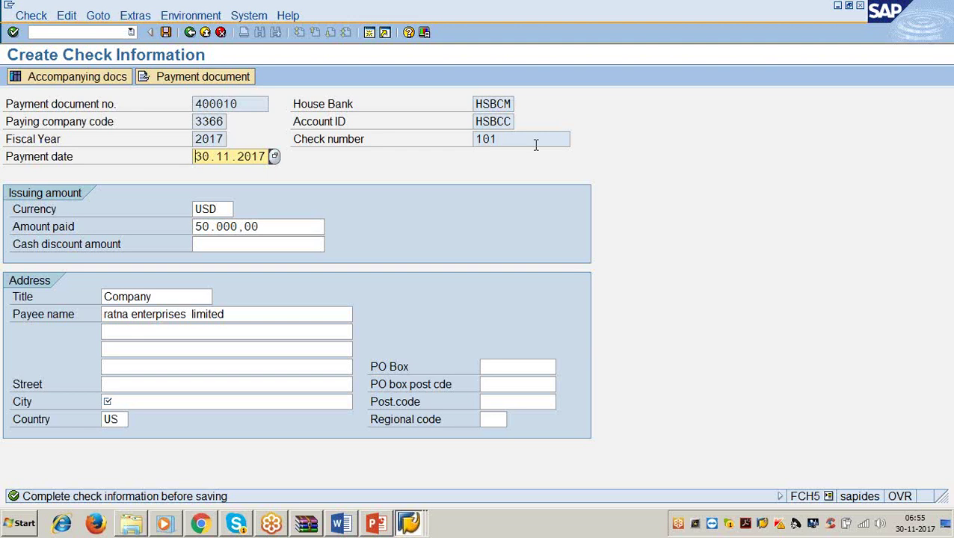
{"action": "left_click", "coordinate": [137, 401]}
{"action": "type", "text": "wash"}
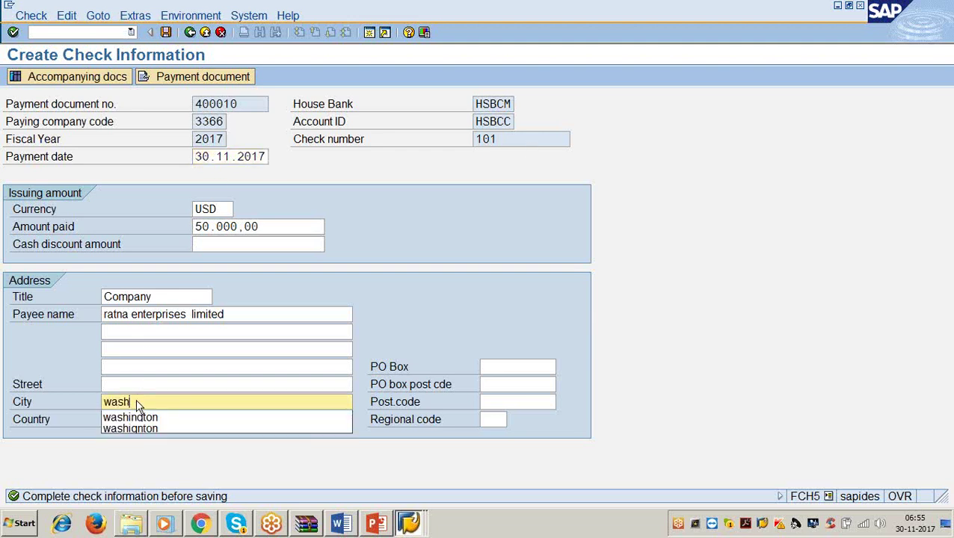
{"action": "type", "text": "ington"}
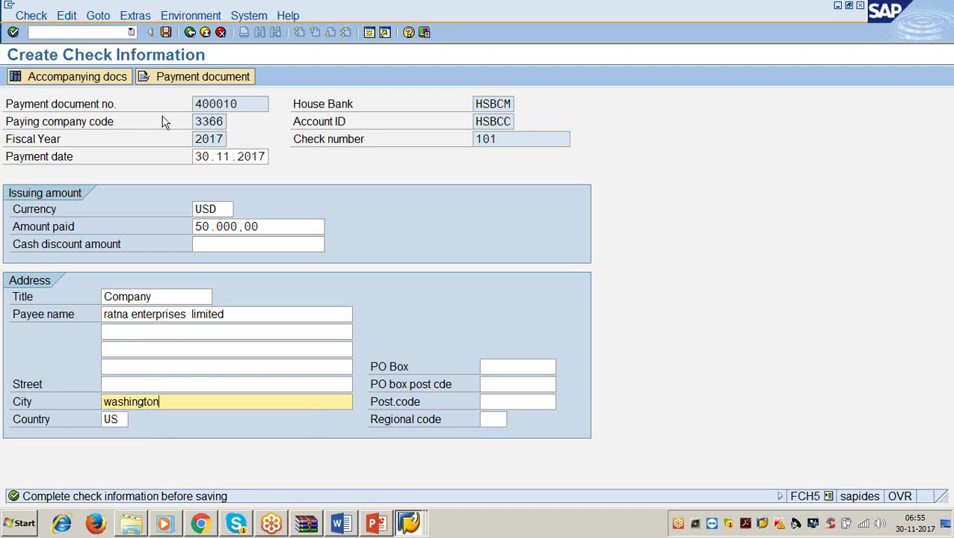
{"action": "left_click", "coordinate": [166, 32]}
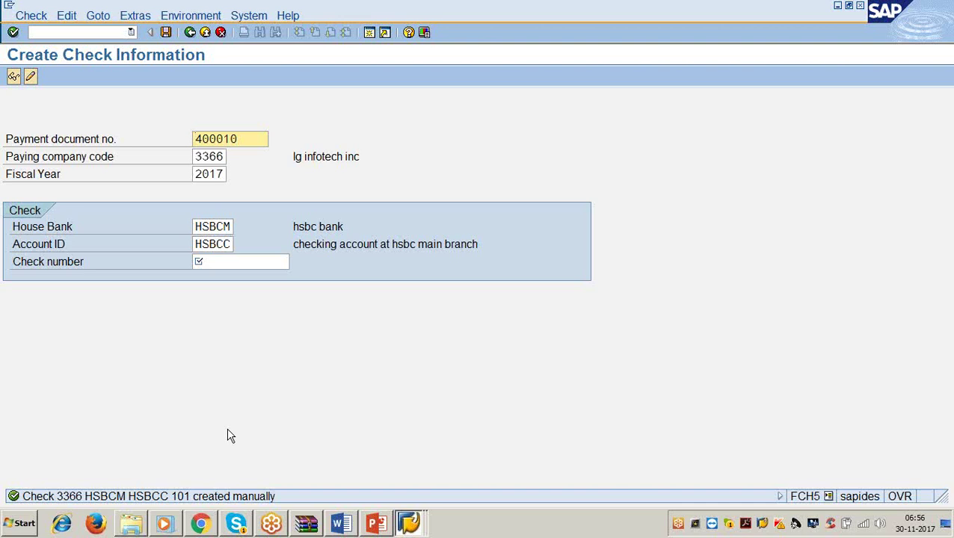
- Consult the Word instructions on displaying the check register with transaction FCHN, and return to SAP
{"action": "left_click", "coordinate": [331, 528]}
{"action": "scroll", "coordinate": [325, 367], "scroll_direction": "down", "scroll_amount": 3}
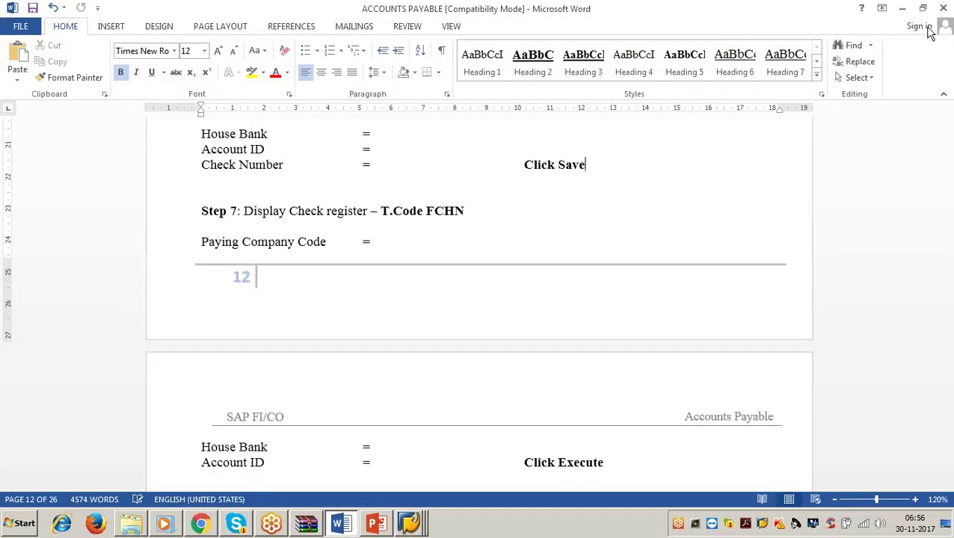
{"action": "left_click", "coordinate": [903, 9]}
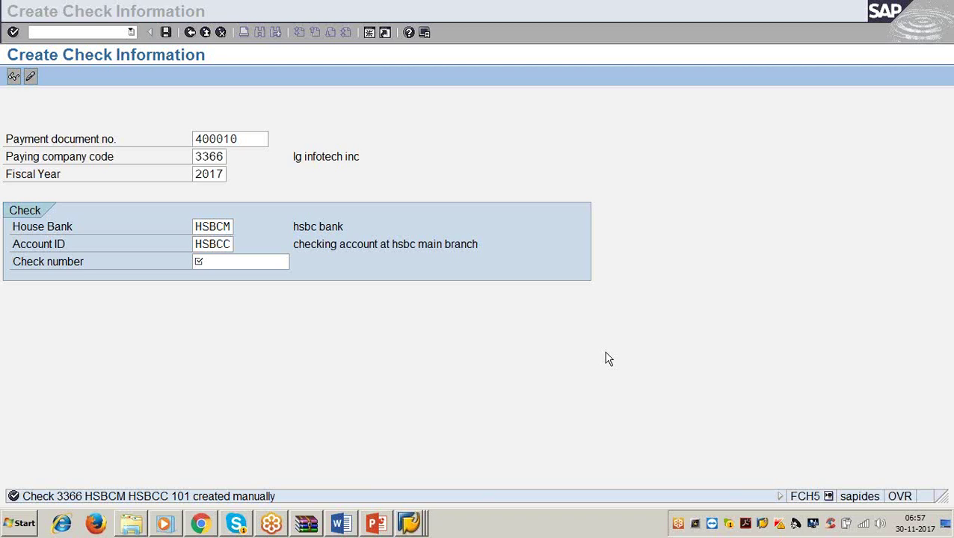
- Open transaction F-53 in the check session to bring up the header data for outgoing payments
{"action": "left_click", "coordinate": [329, 156]}
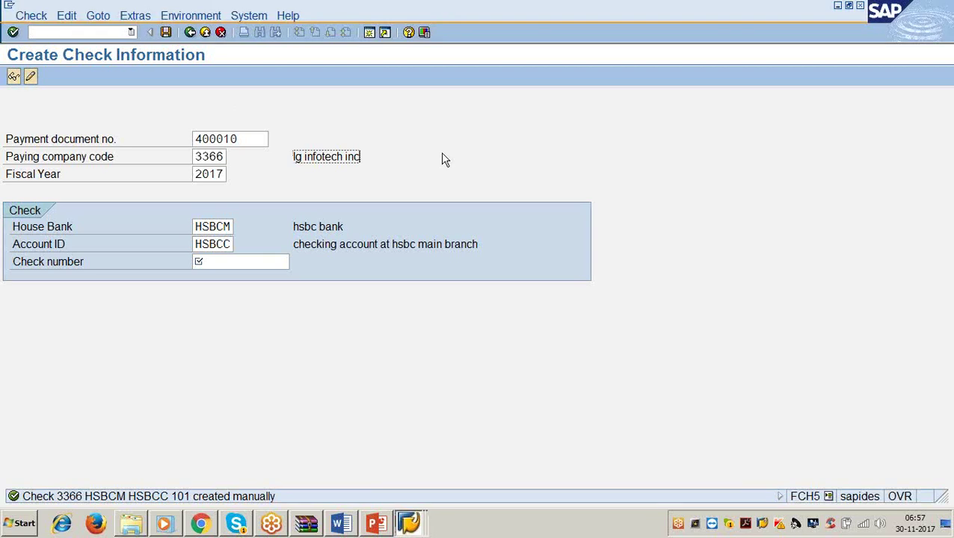
{"action": "key", "text": "ctrl+slash"}
{"action": "type", "text": "/n"}
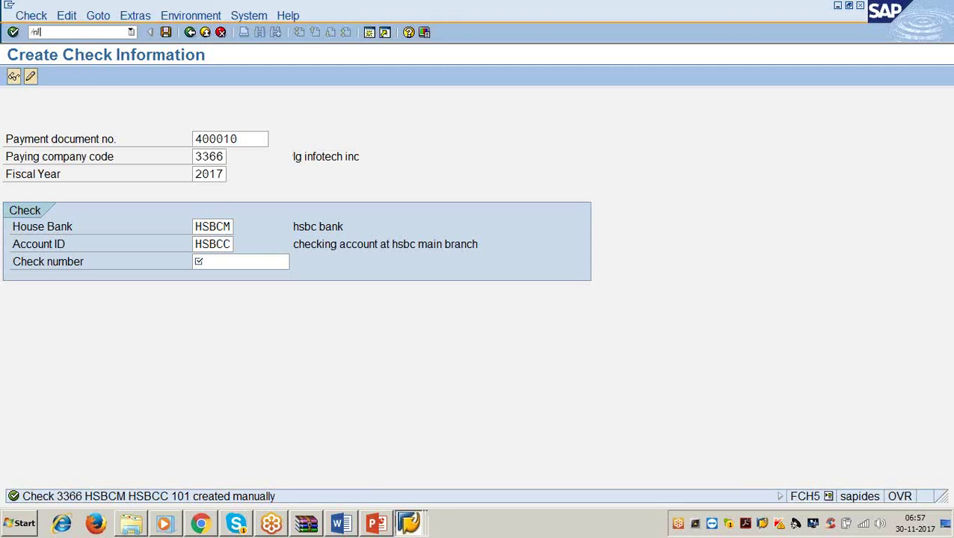
{"action": "type", "text": "f-53"}
{"action": "key", "text": "Return"}
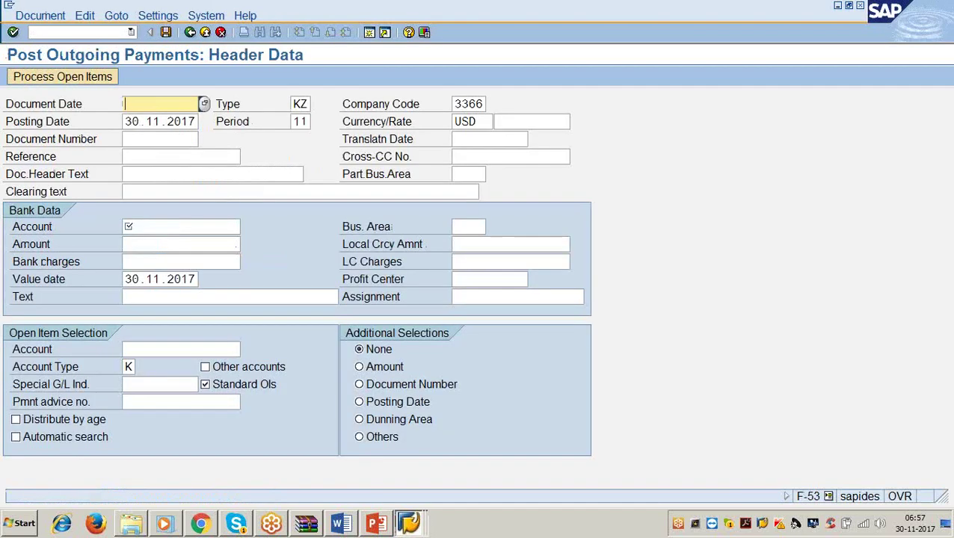
{"action": "left_click", "coordinate": [142, 154]}
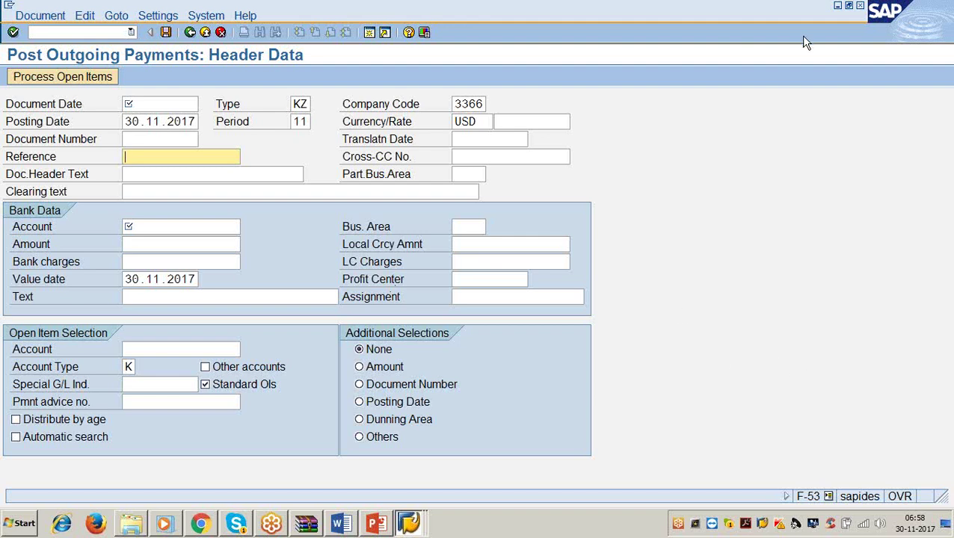
{"action": "key", "text": "Return"}
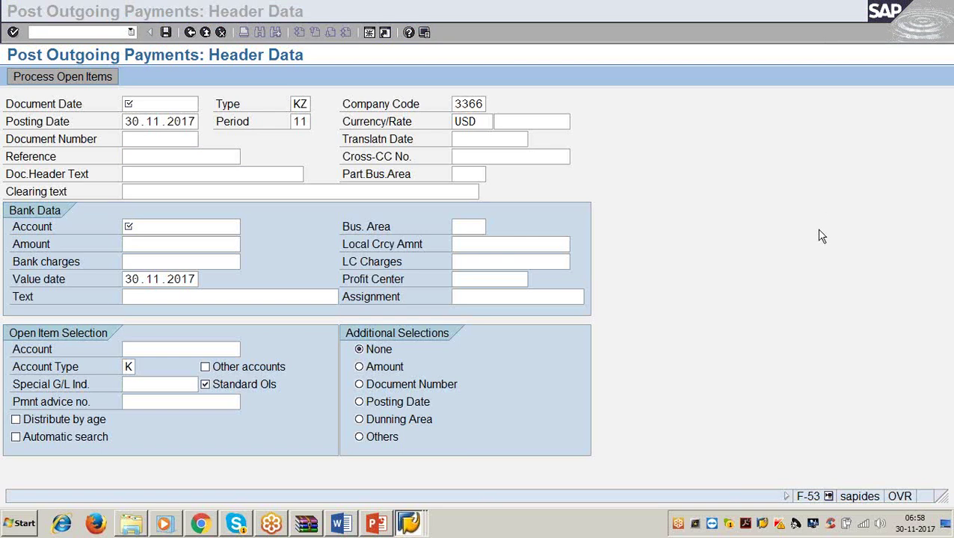